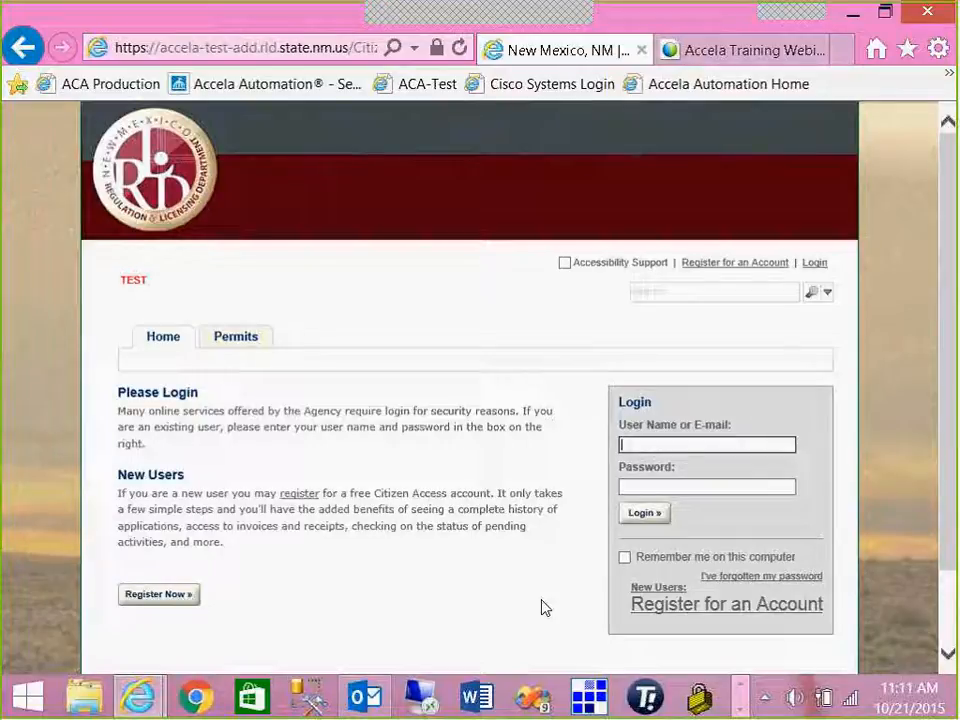
- Start registering a new account and accept the disclaimer terms to reach the license entry step
scroll(537, 576, "down", 2)
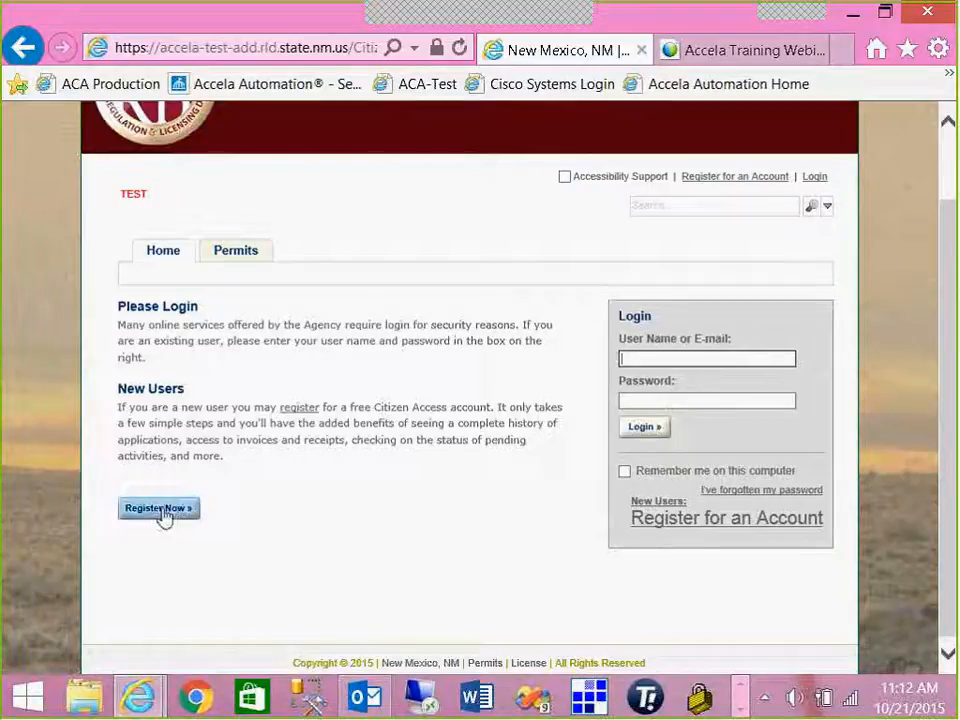
left_click(765, 529)
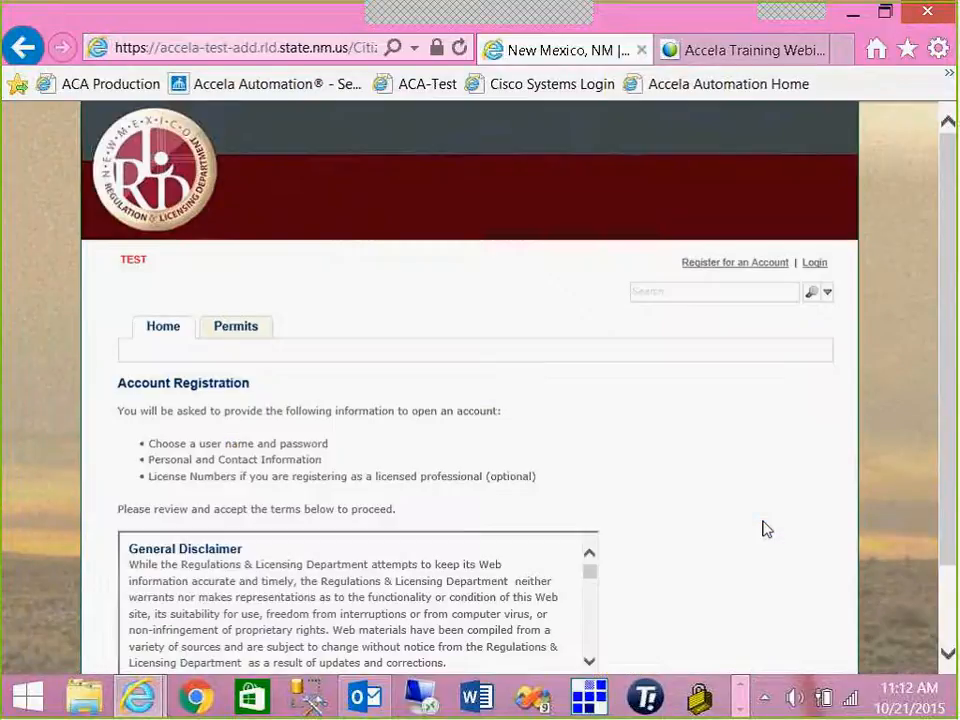
scroll(695, 500, "down", 3)
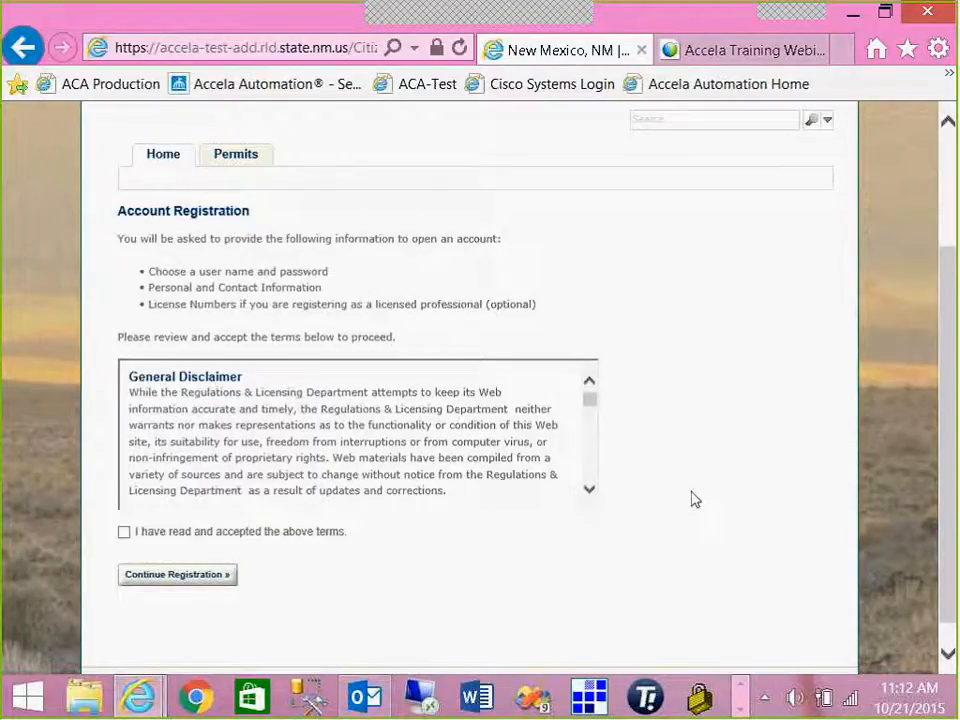
left_click(124, 532)
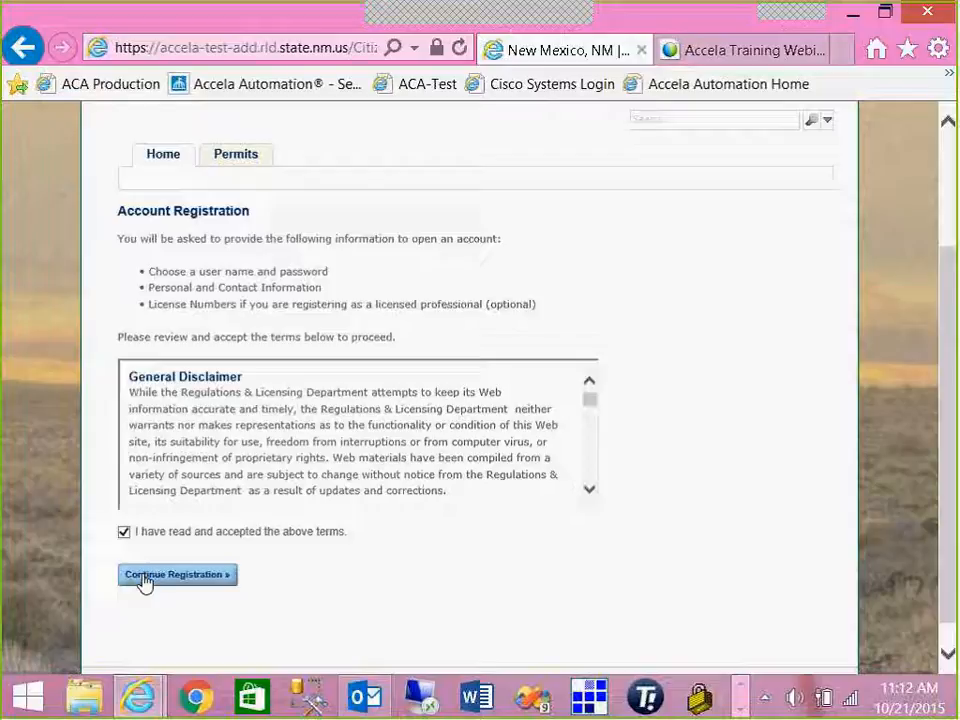
left_click(144, 577)
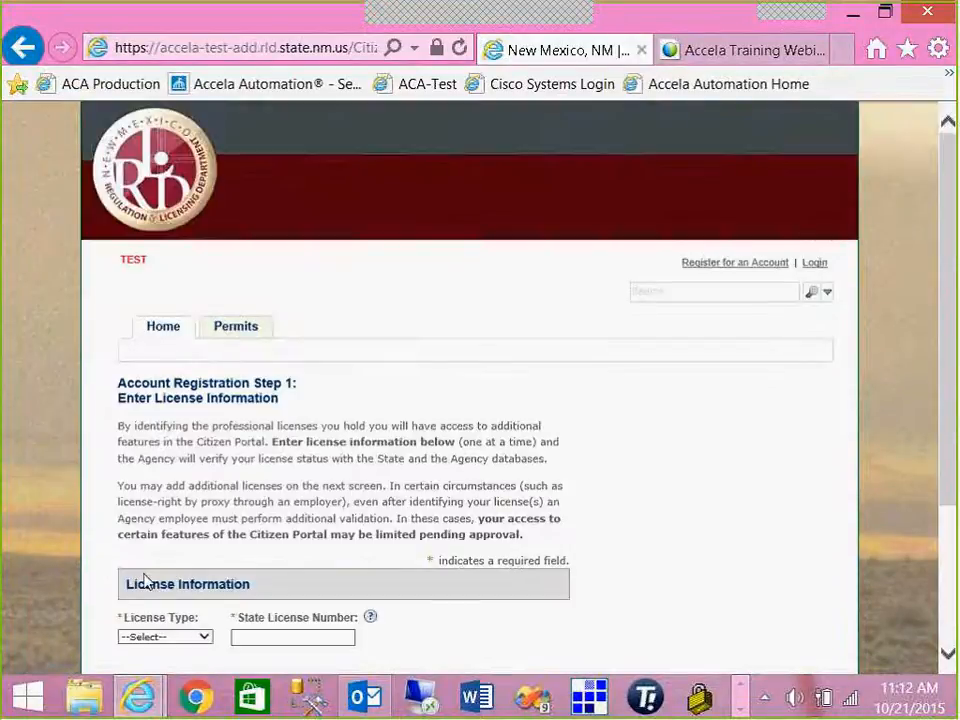
- Choose MHD-01 as the license type and enter the state license number
scroll(396, 475, "down", 3)
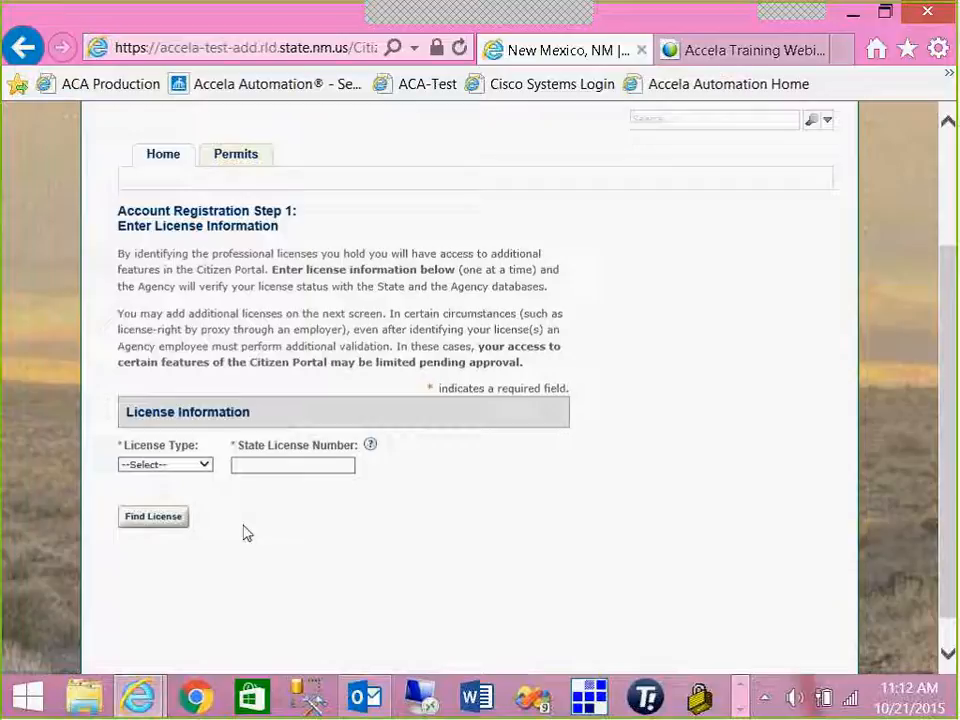
left_click(207, 465)
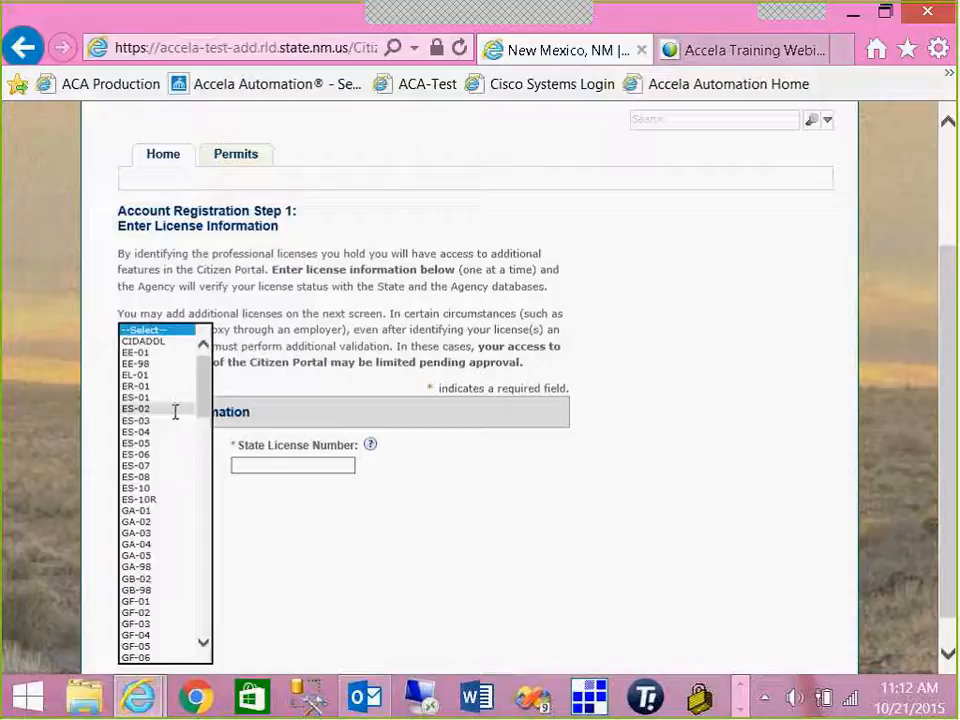
left_click(204, 643)
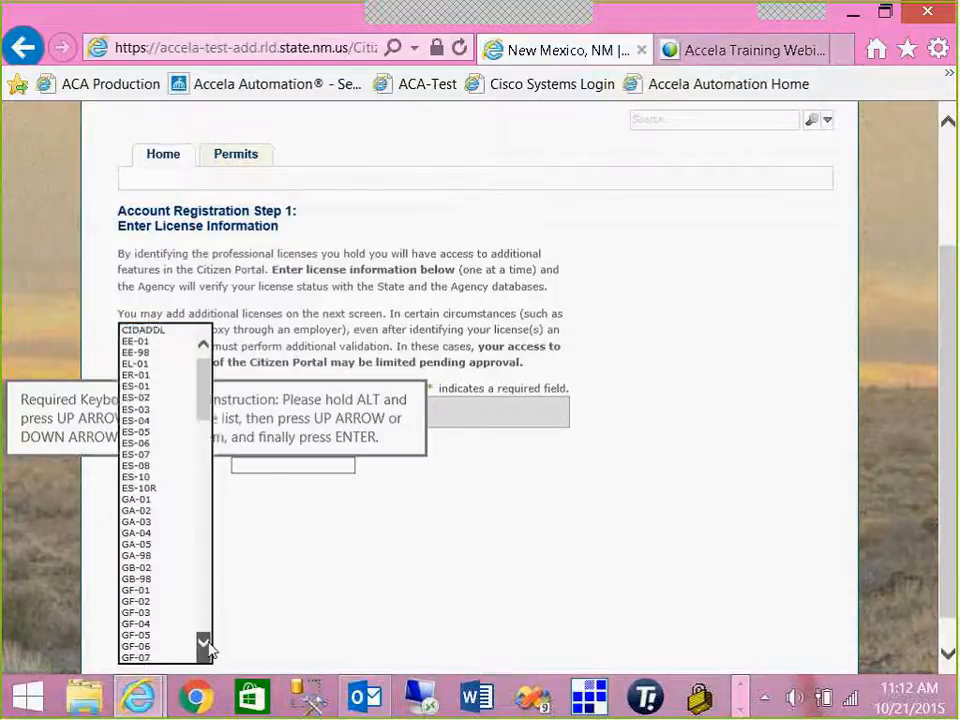
left_click_drag(205, 644, 205, 642)
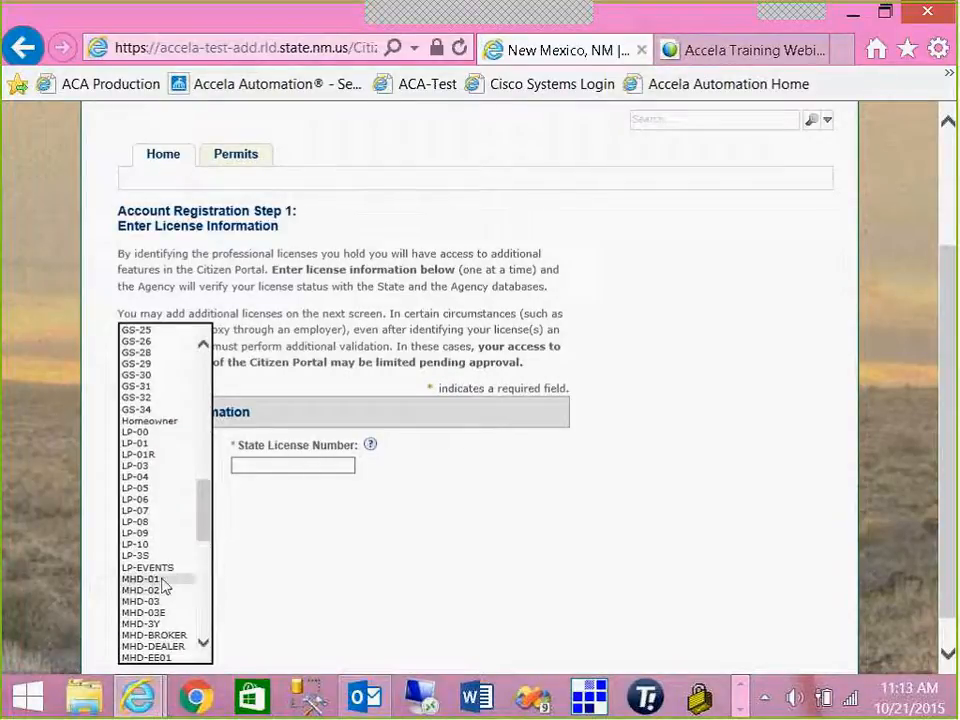
left_click(192, 581)
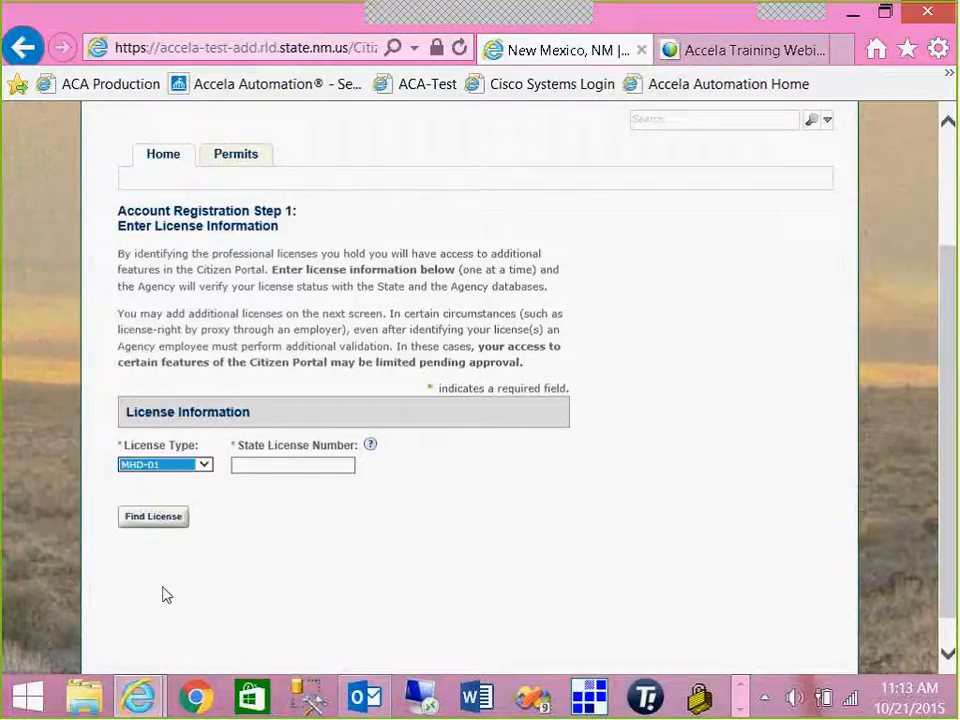
left_click(251, 464)
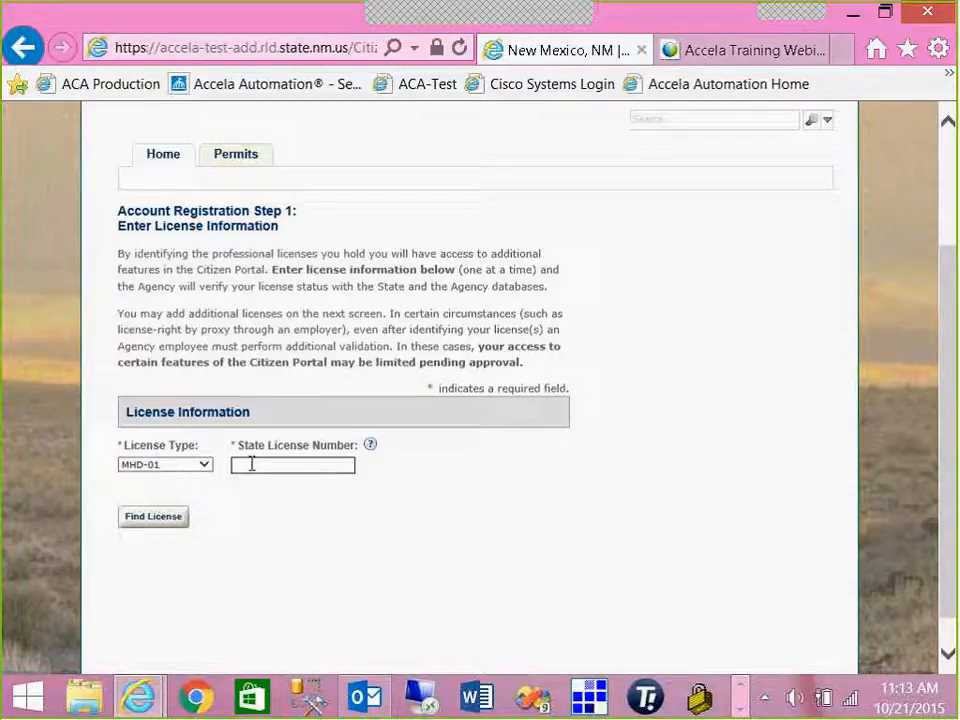
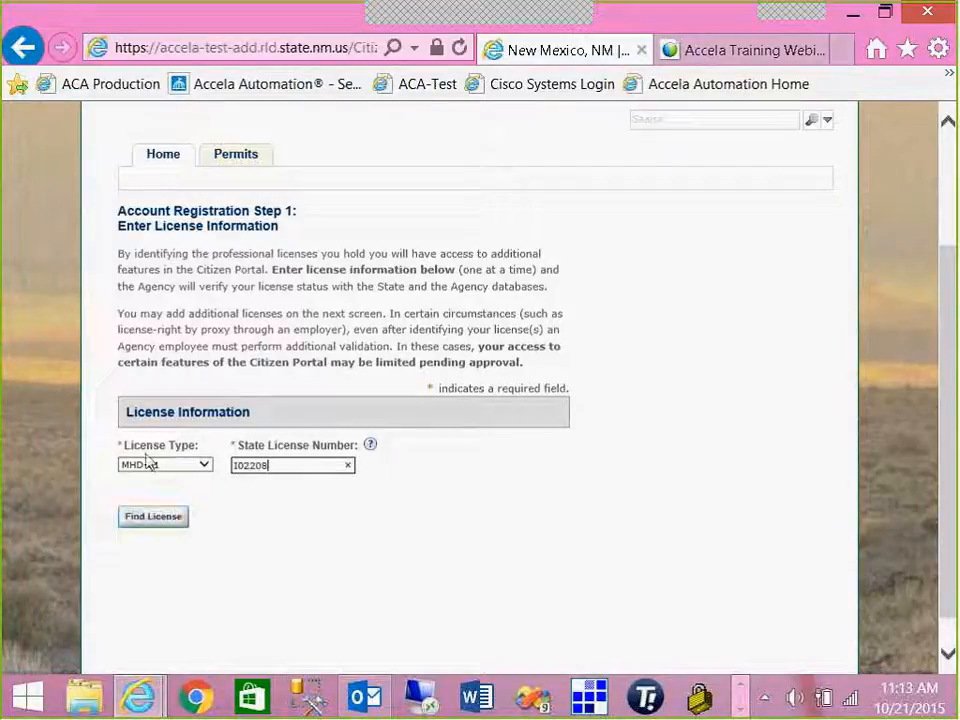
- Search for the MHD-01 license and connect it to the new account, confirming the association
left_click(152, 522)
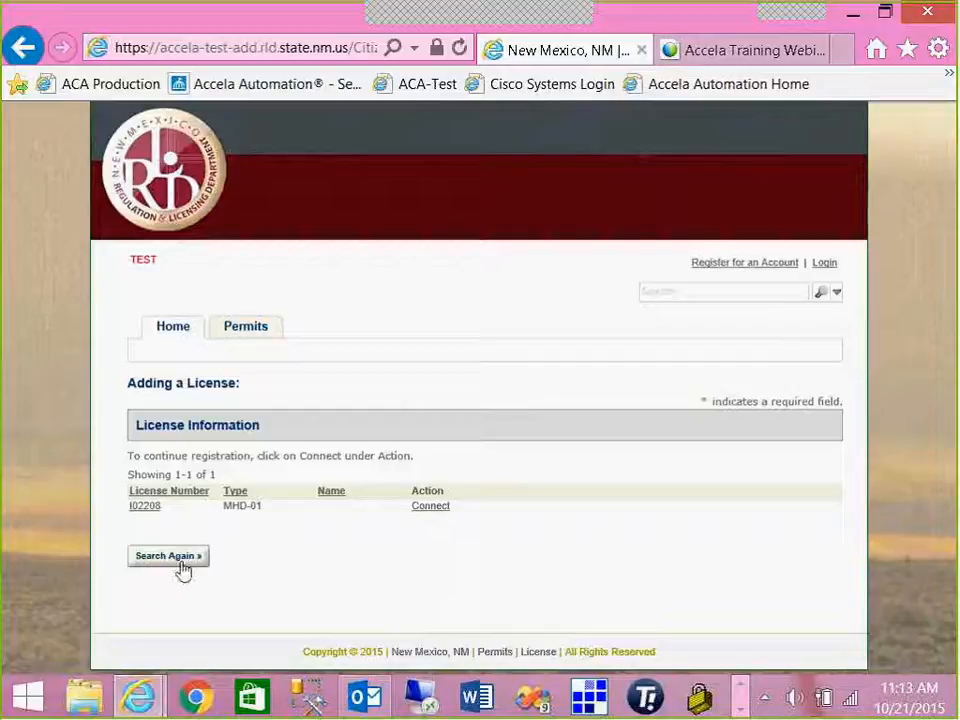
left_click(429, 509)
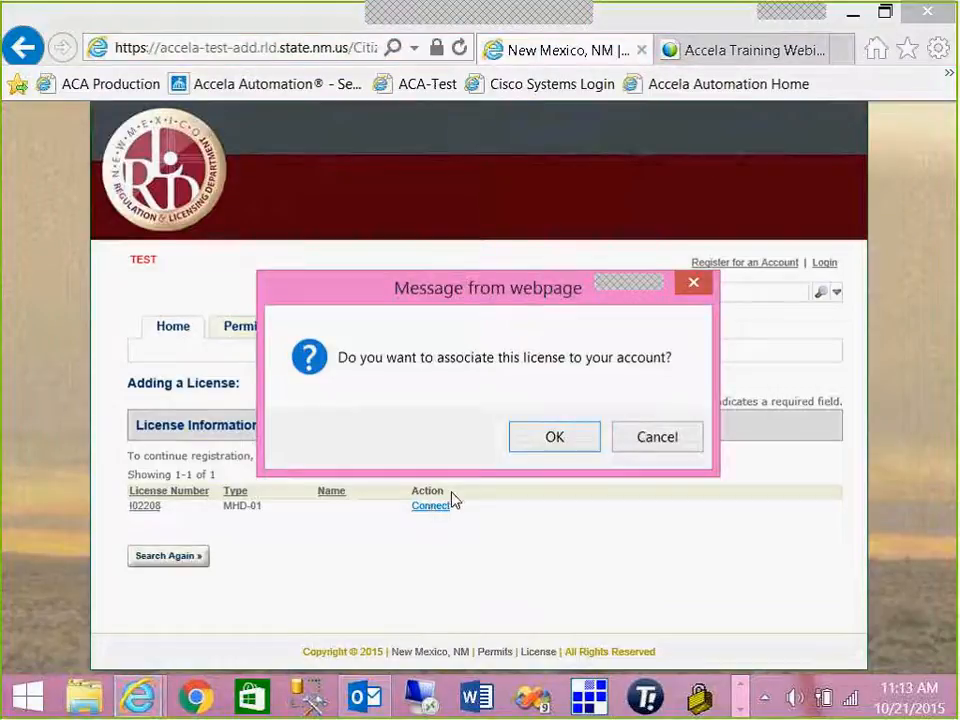
left_click(556, 438)
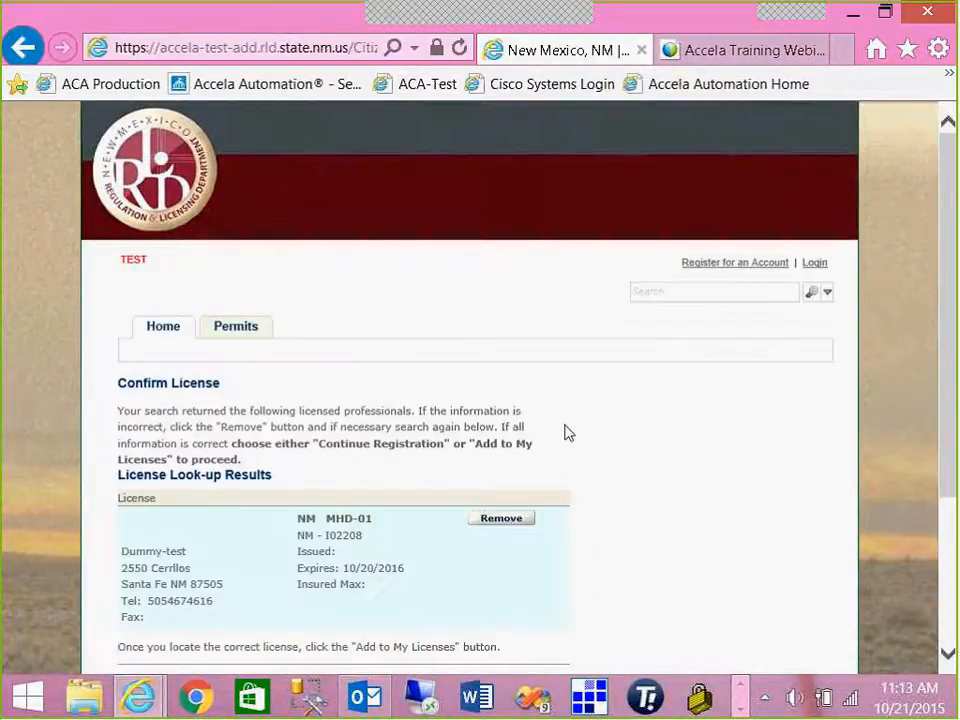
scroll(566, 432, "down", 3)
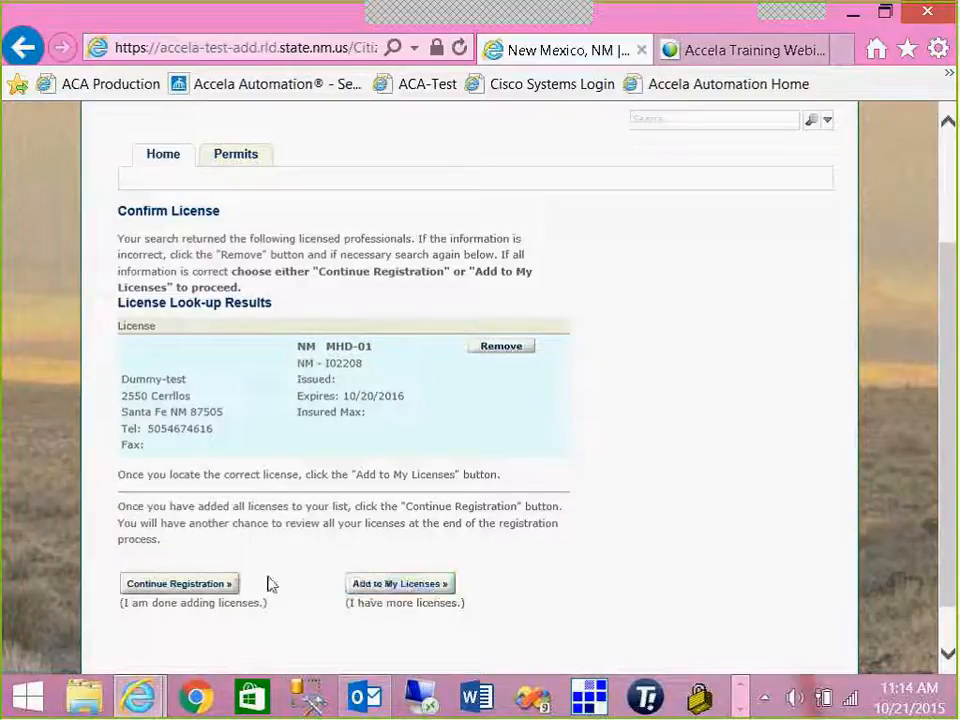
- Continue to Step 2 and enter the account's user name and e-mail address
left_click(187, 585)
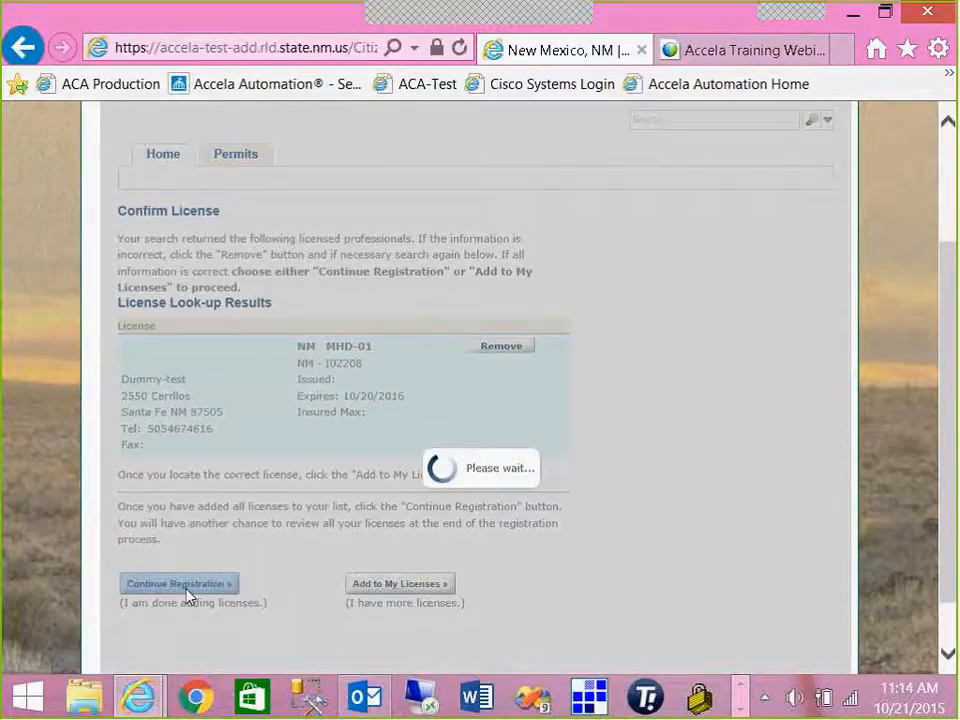
scroll(347, 523, "down", 2)
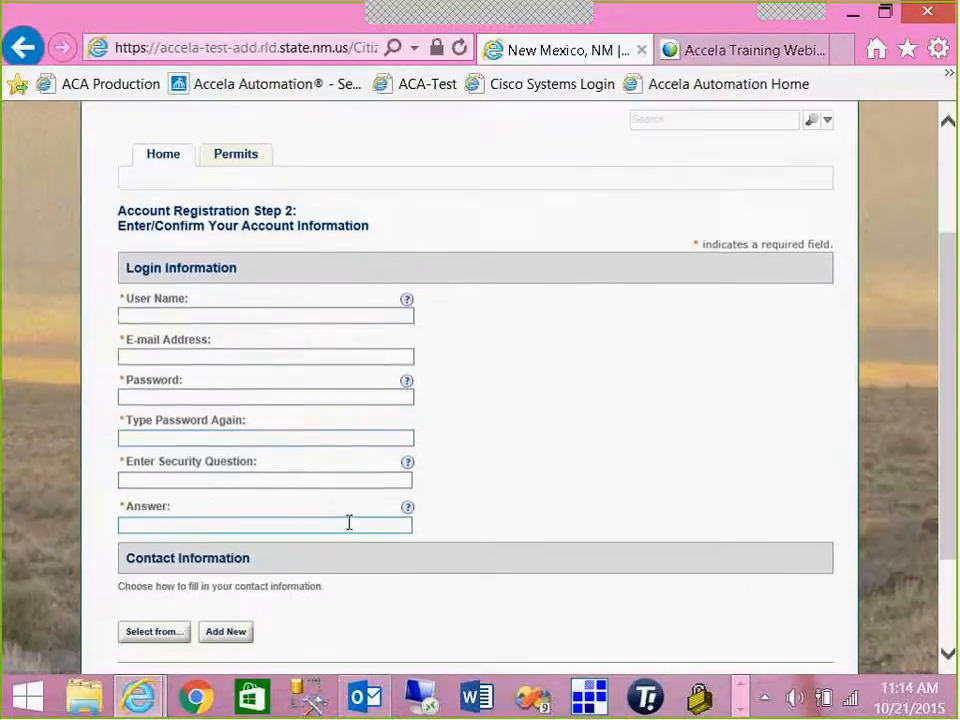
left_click(236, 317)
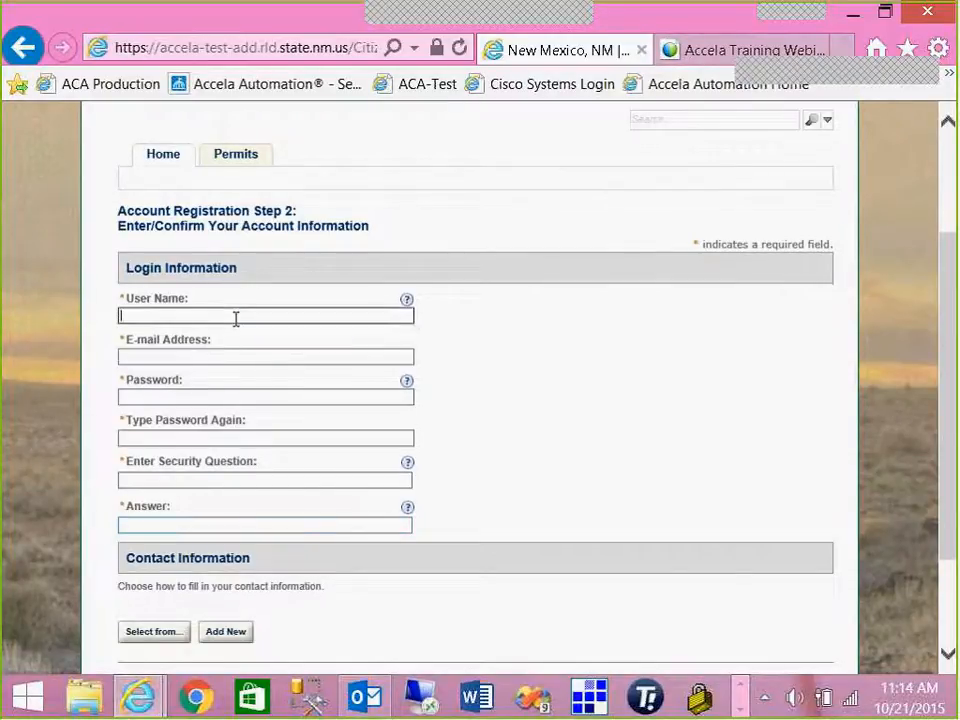
type("te")
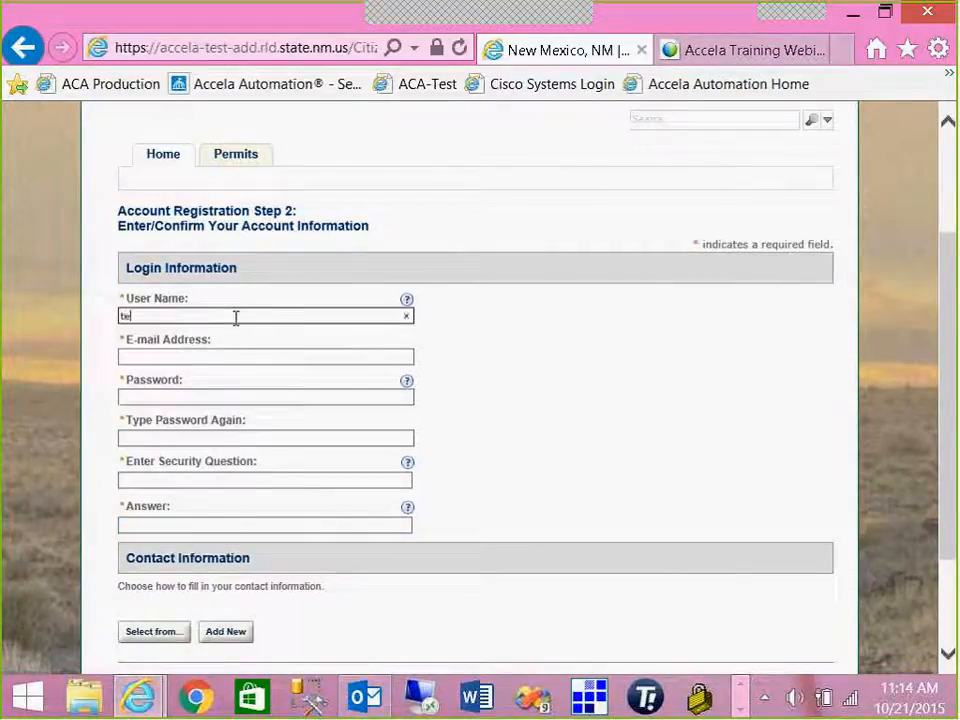
type("stuser")
left_click(236, 355)
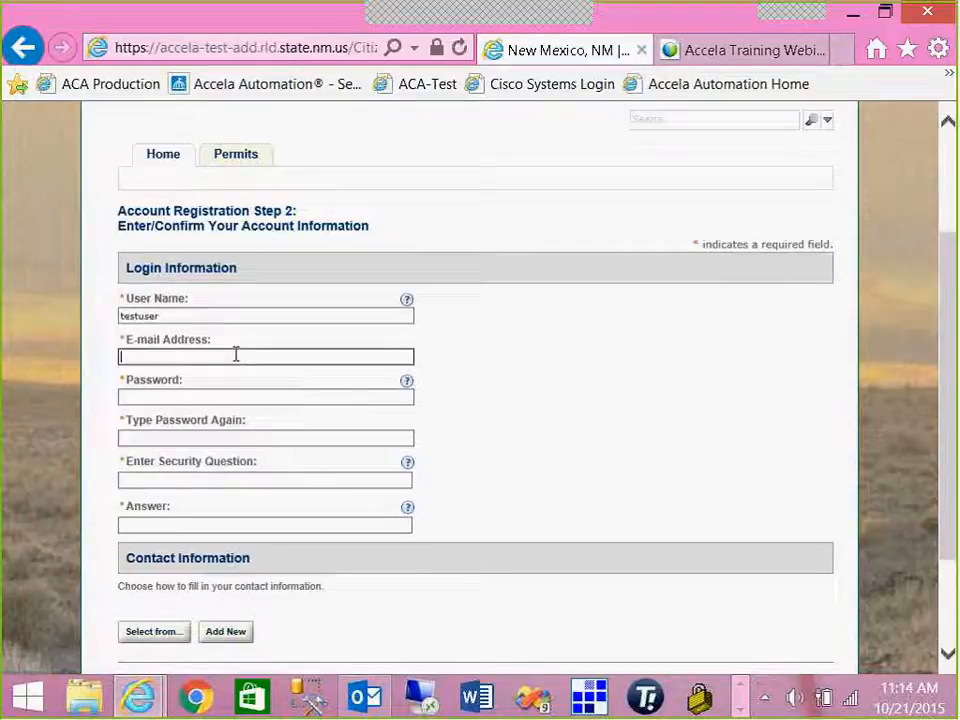
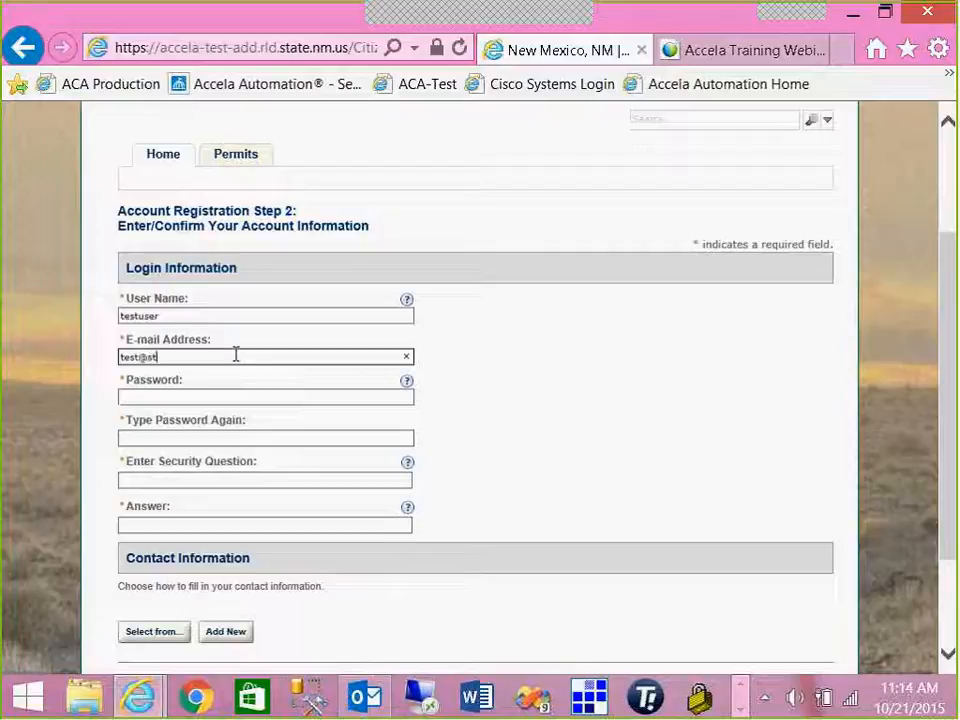
key("Tab")
- Enter the account password twice, plus a 'favorite color' security question and its answer
left_click(215, 396)
type("123456")
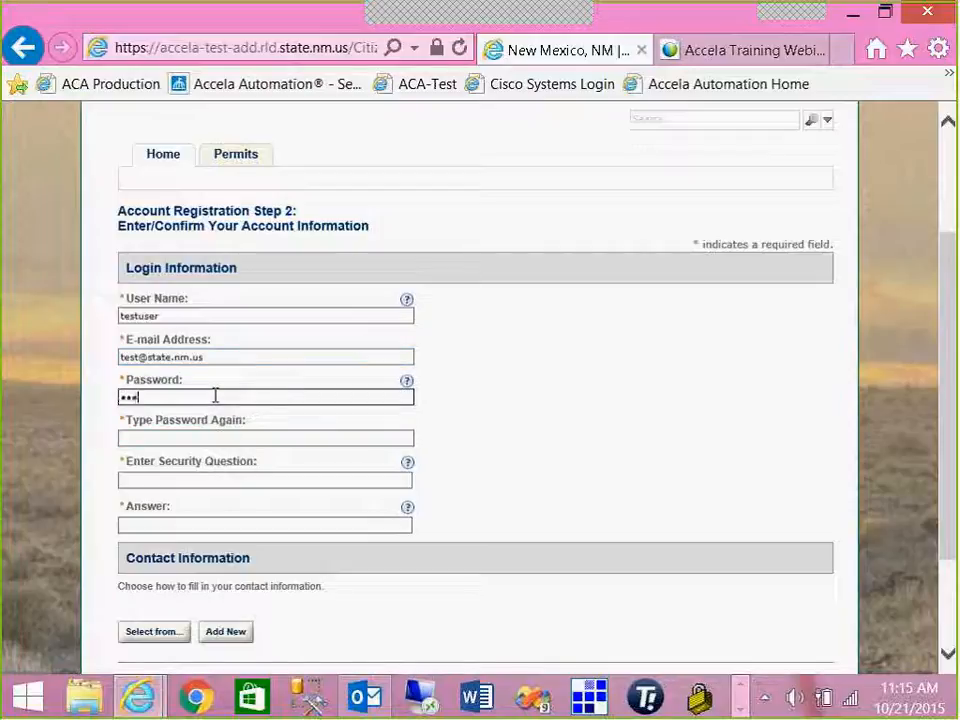
type("78")
left_click(209, 434)
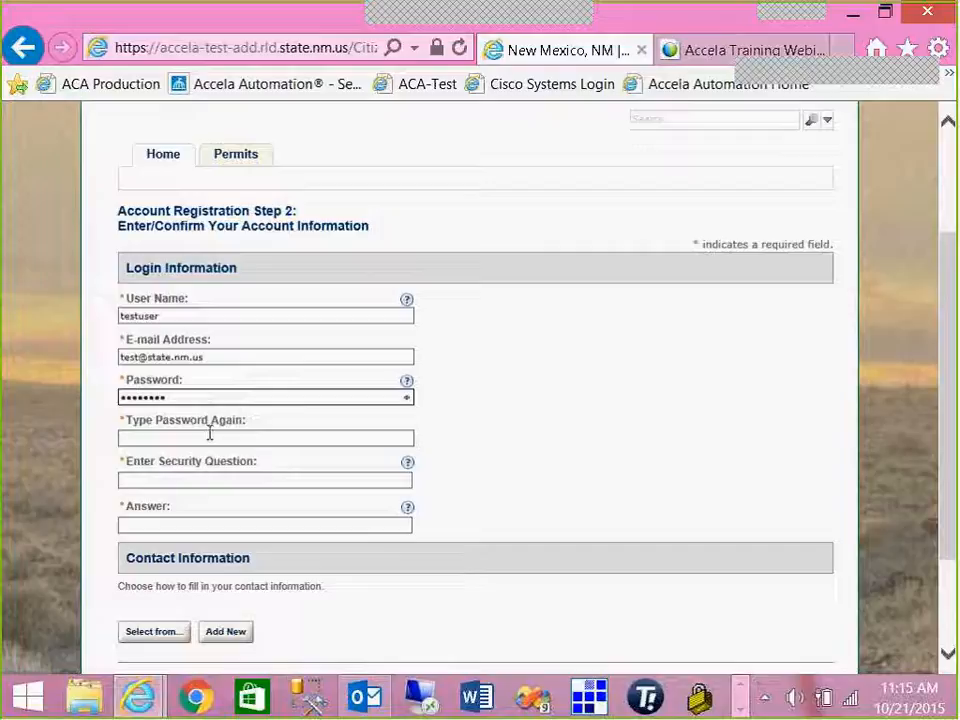
type("1234567")
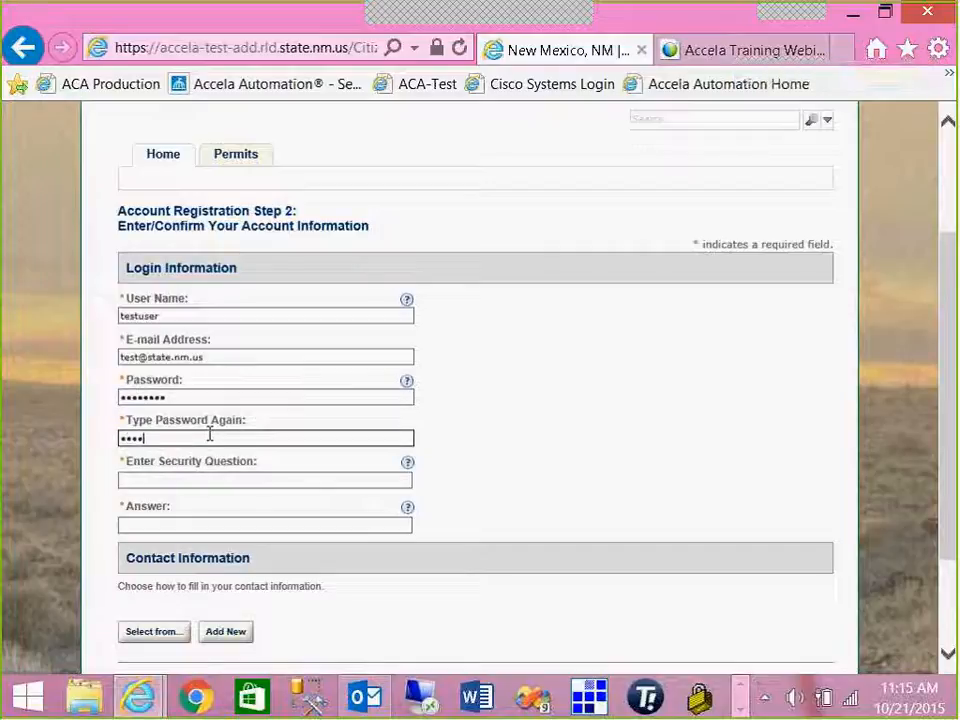
type("8")
left_click(159, 482)
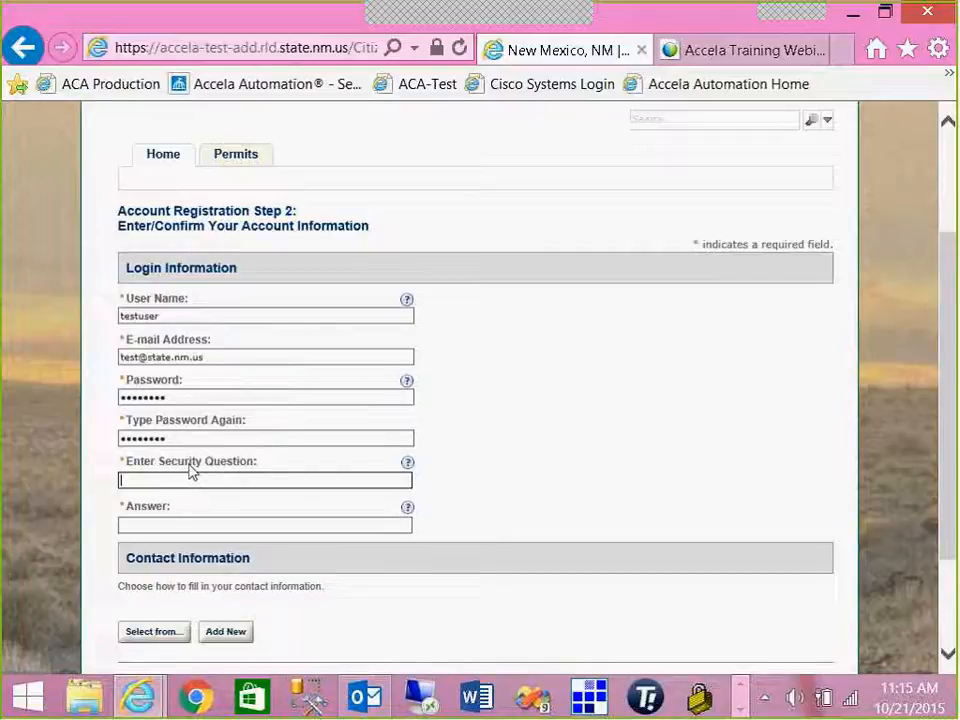
type("dfa")
key("BackSpace")
key("BackSpace")
key("BackSpace")
type("fa")
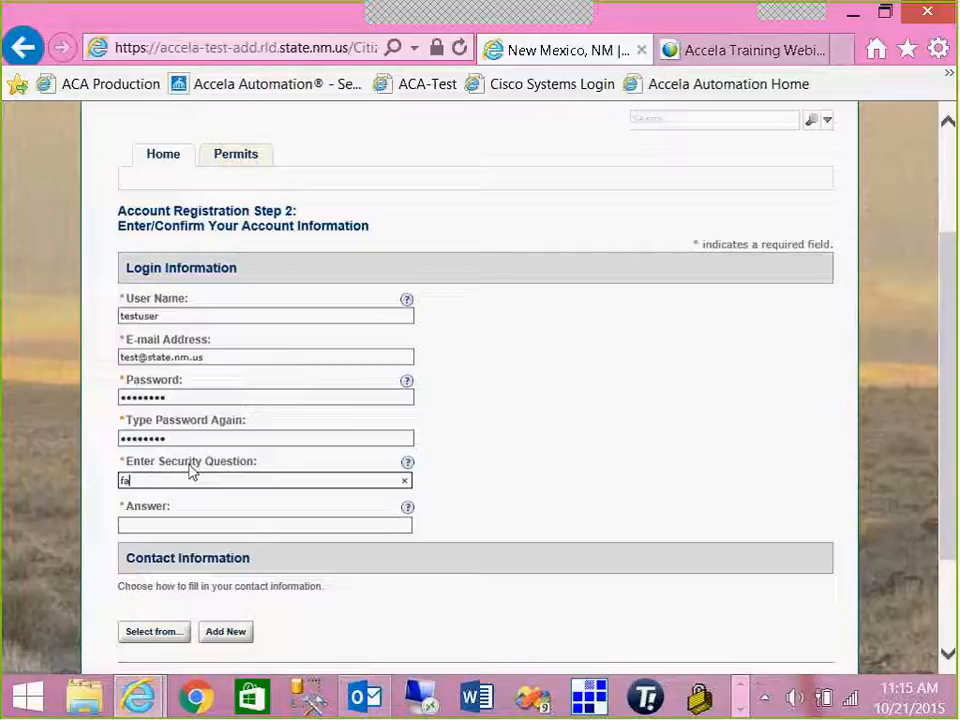
type("vorite color")
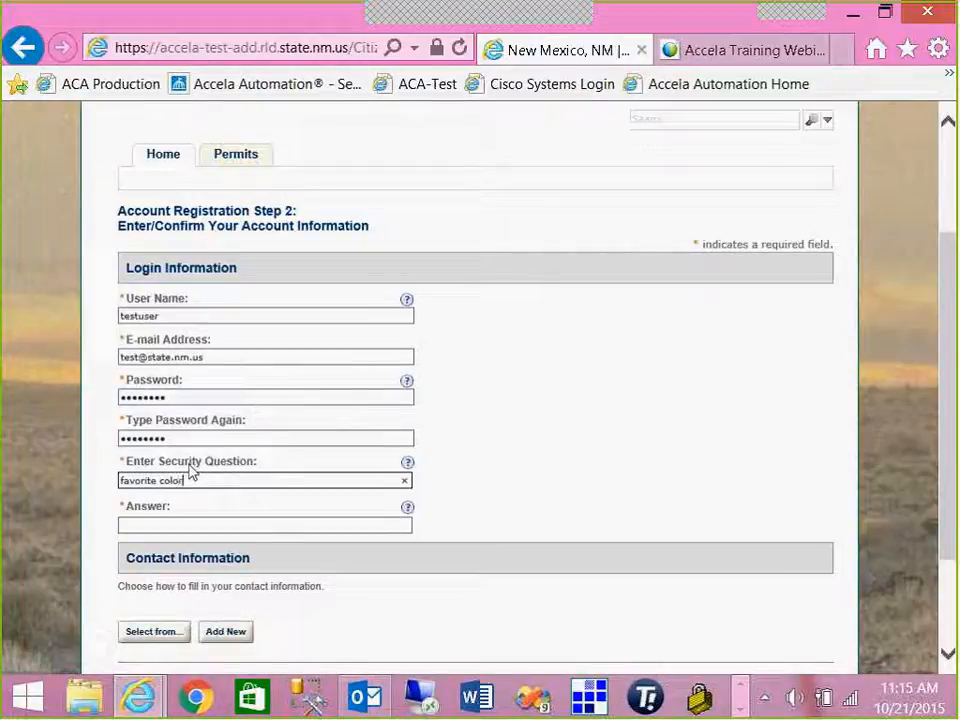
left_click(240, 524)
type("blue")
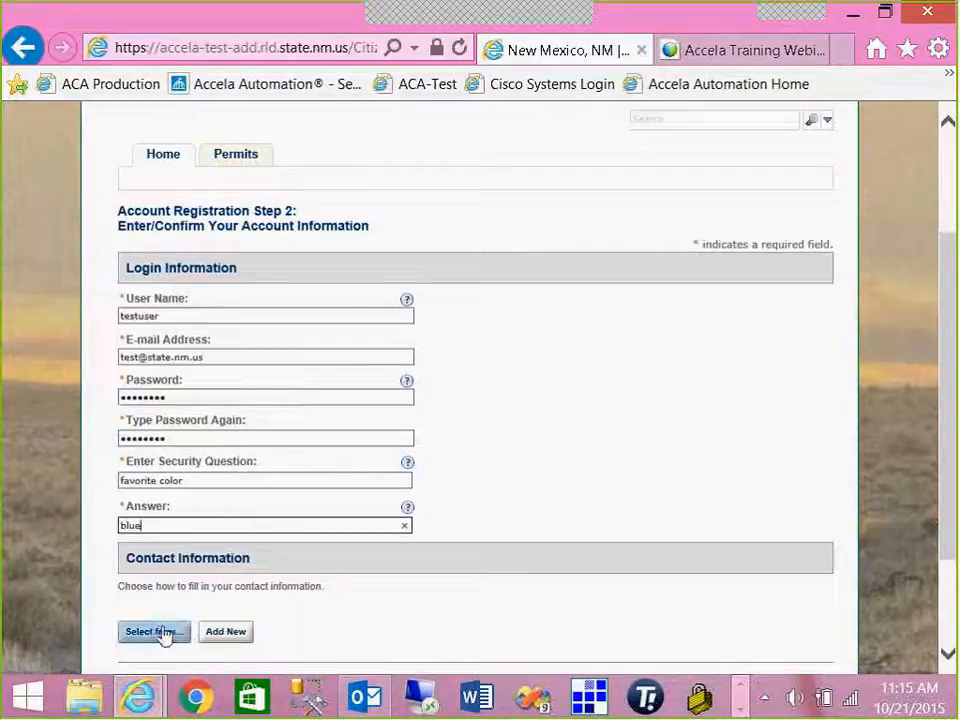
scroll(235, 615, "down", 1)
scroll(228, 610, "down", 1)
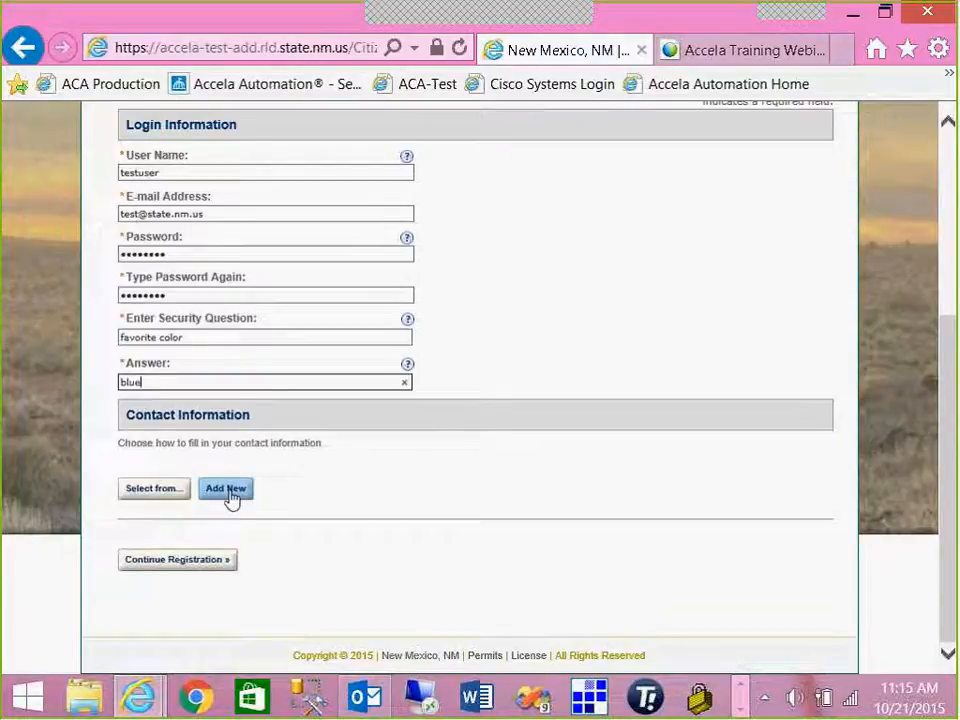
- Add a new entry under Contact Information with Contact as its type
left_click(227, 491)
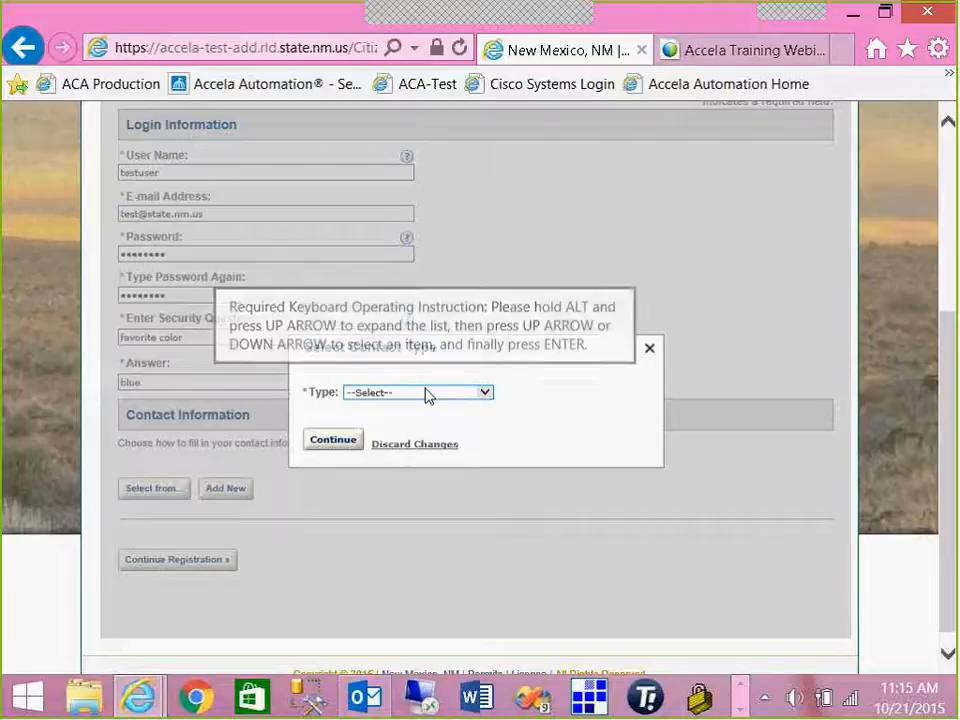
left_click(476, 398)
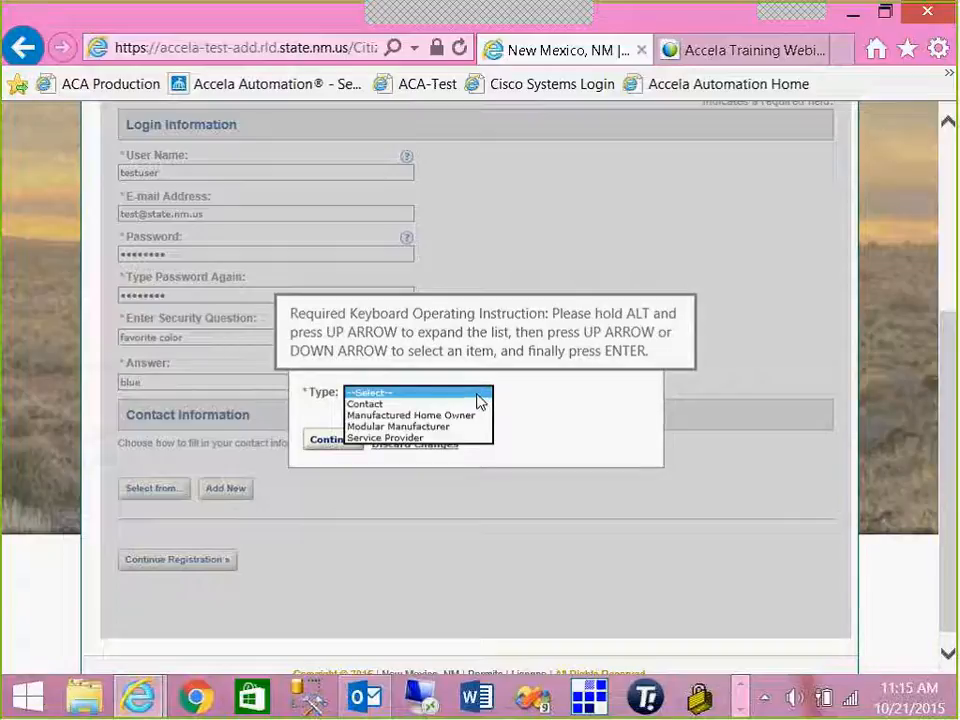
left_click(443, 404)
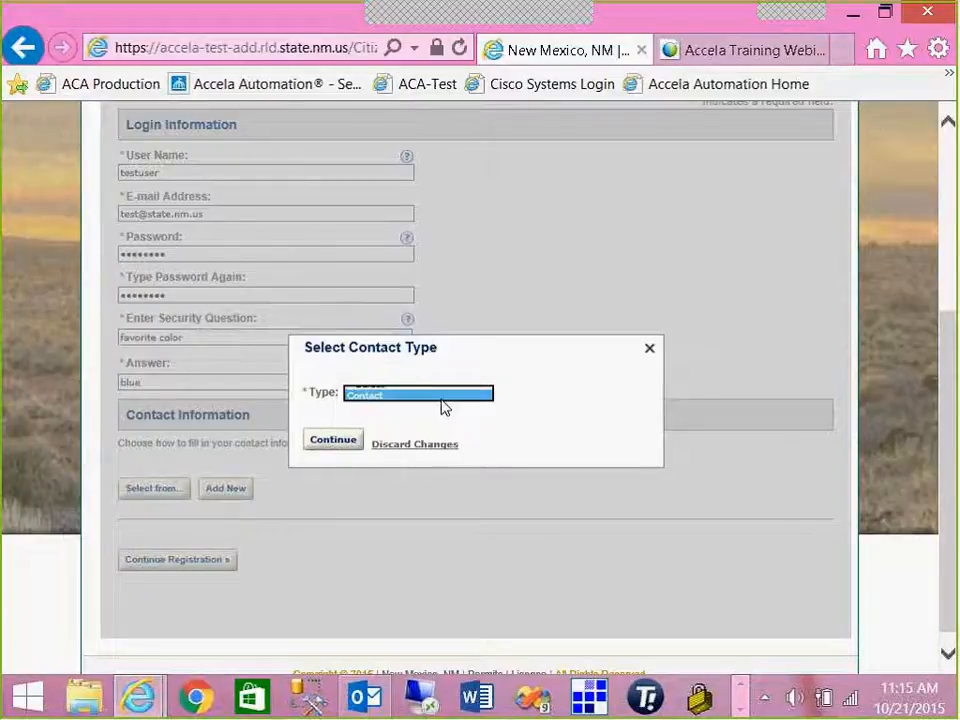
left_click(340, 444)
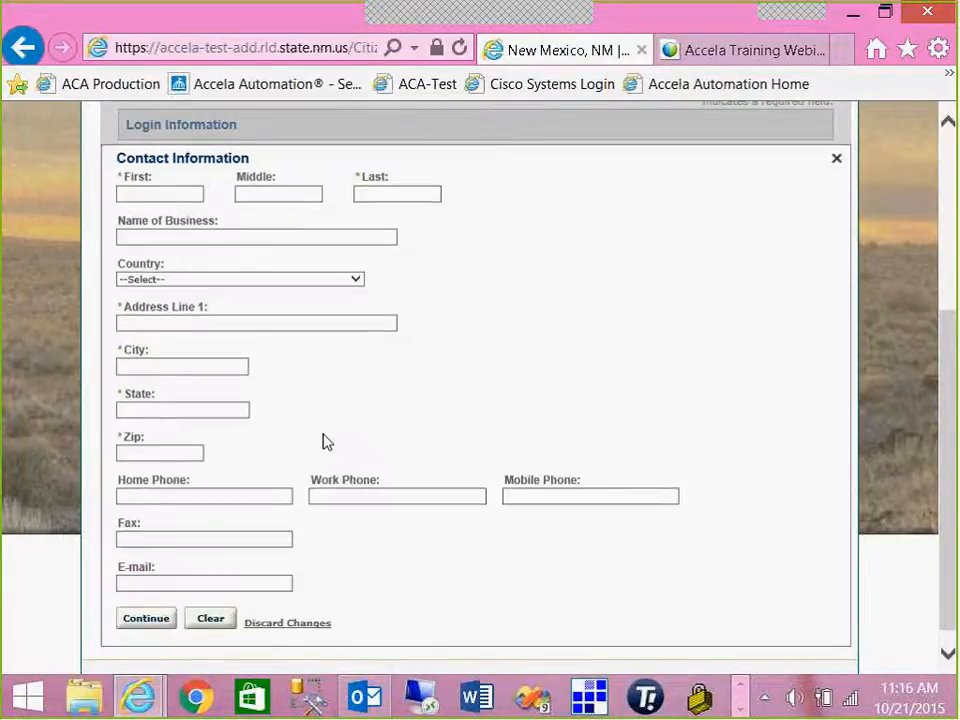
- Enter the contact's first and last name
left_click(124, 194)
type("test")
key("Tab")
key("Tab")
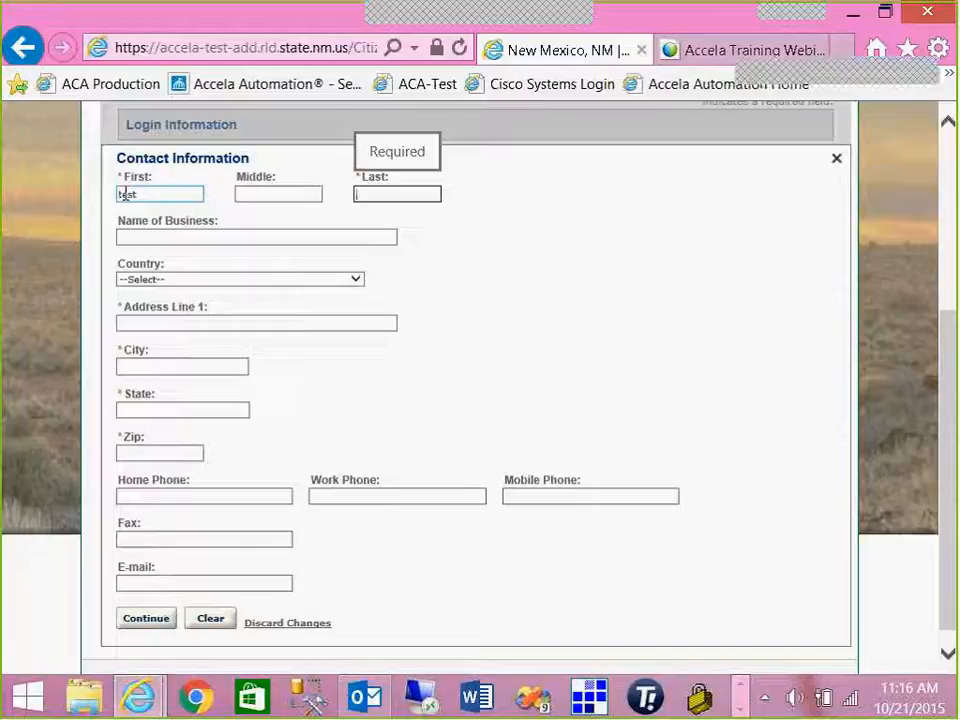
type("user")
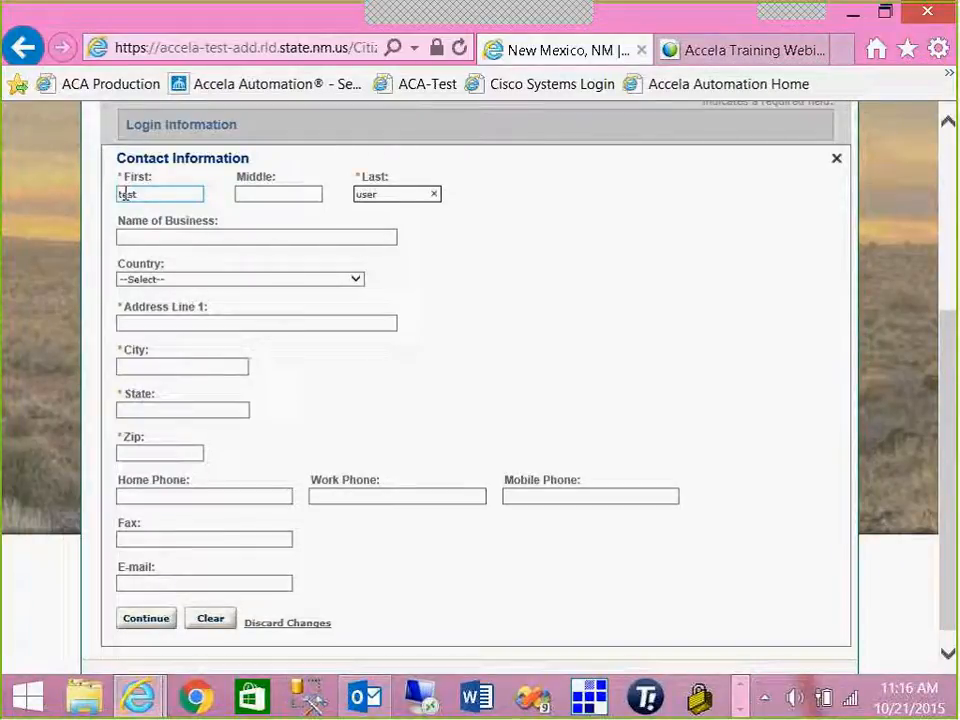
left_click(144, 237)
- Fill in the contact's street address, city, state and zip code
left_click(125, 322)
type("25")
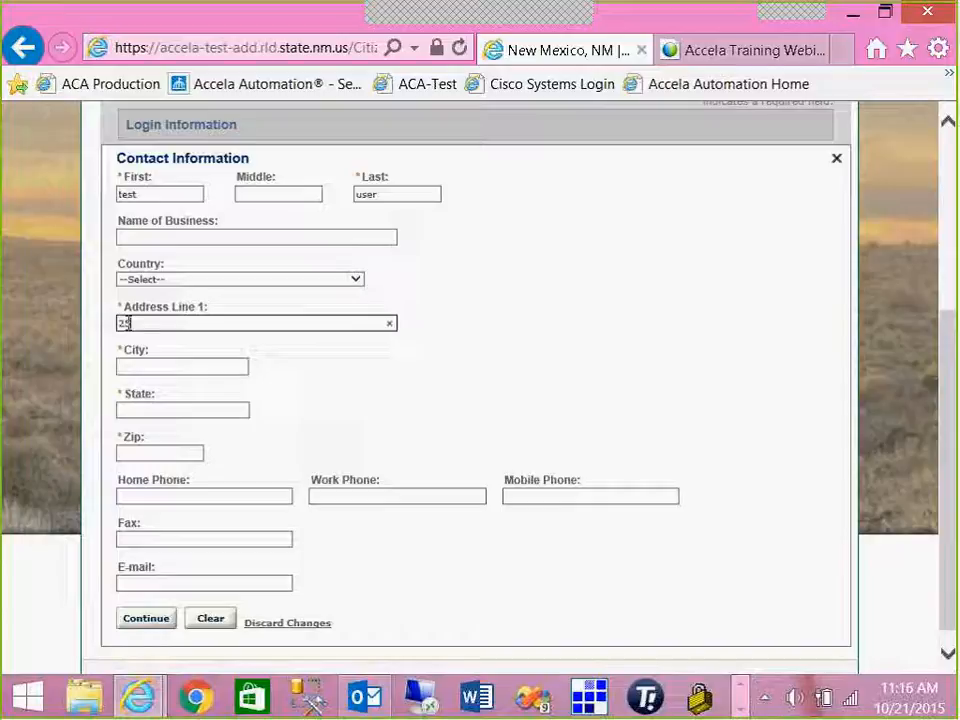
type("50 cer")
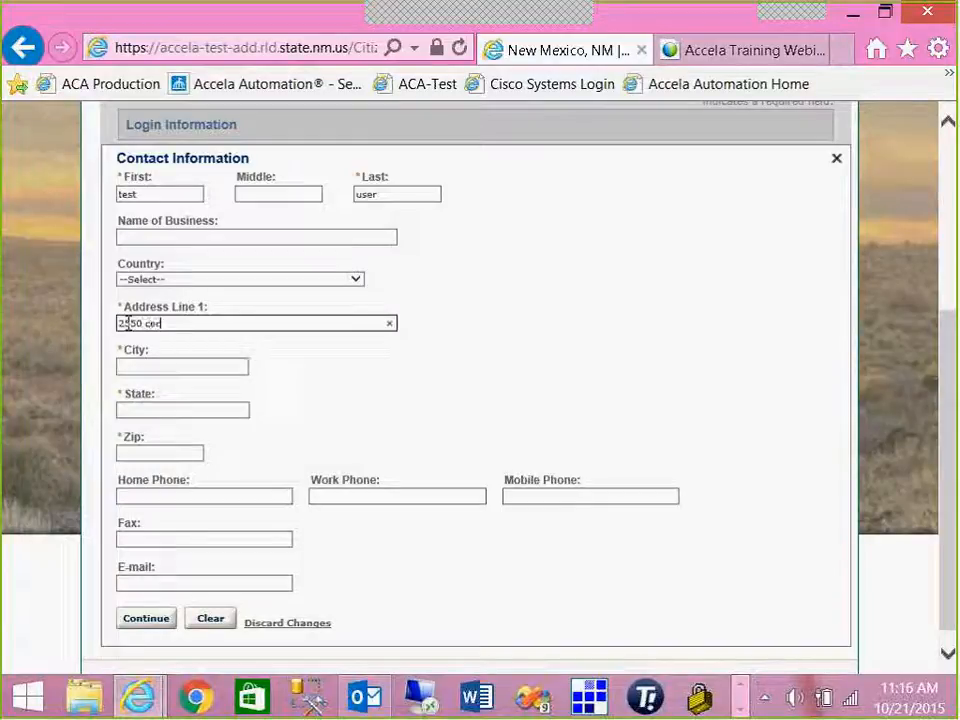
type("rillos rd")
key("Tab")
type("santa fe")
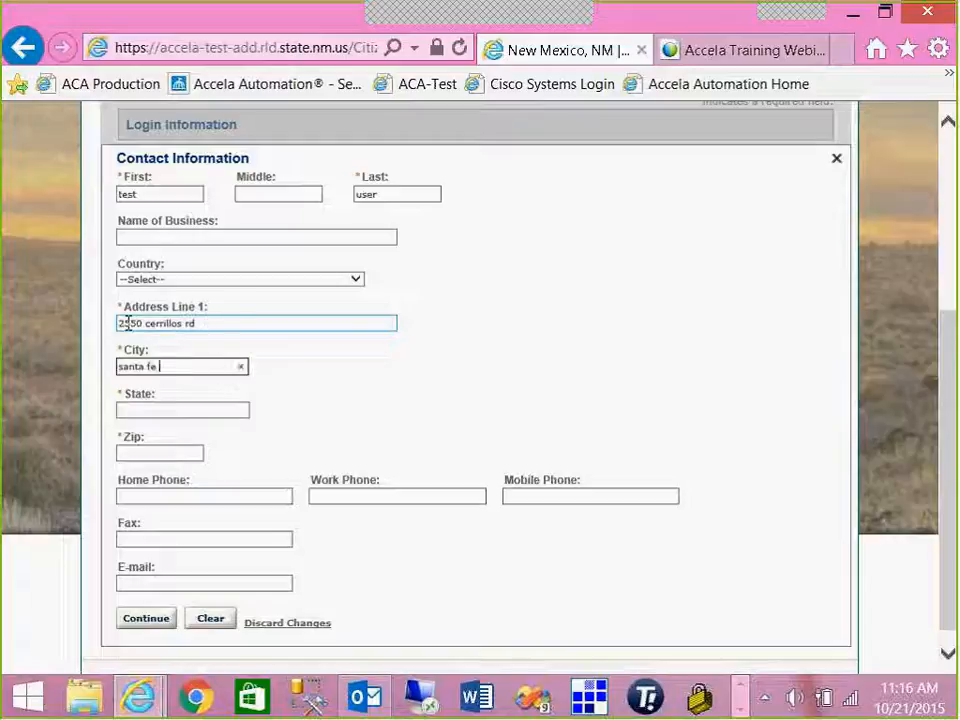
key("Tab")
type("NM")
key("Tab")
type("875")
key("BackSpace")
type("505")
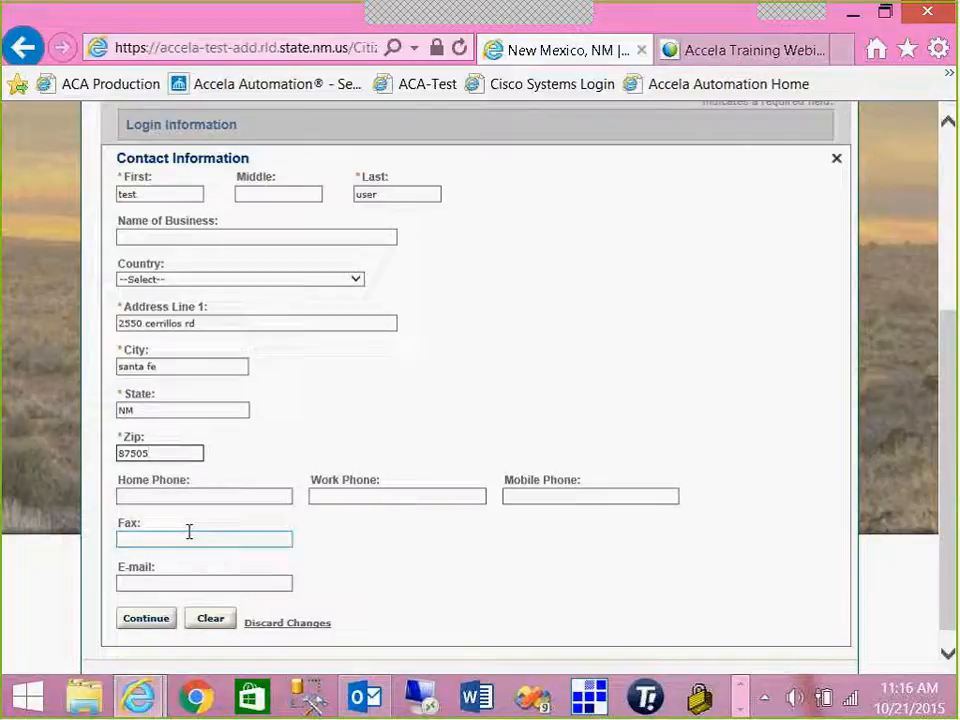
- Add the contact's e-mail address and save the contact
left_click(174, 583)
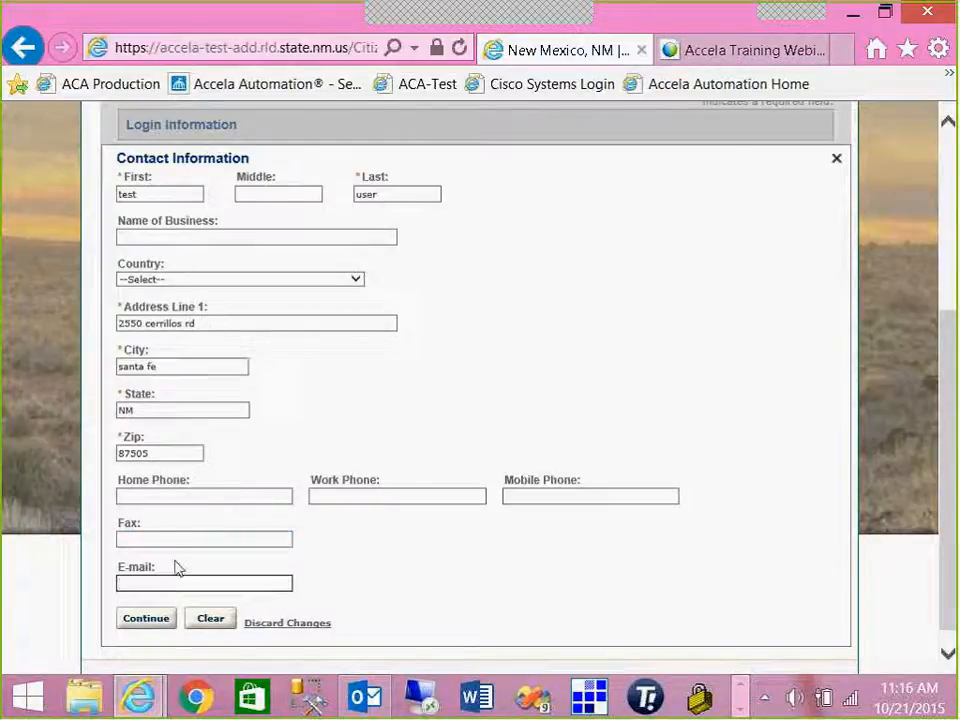
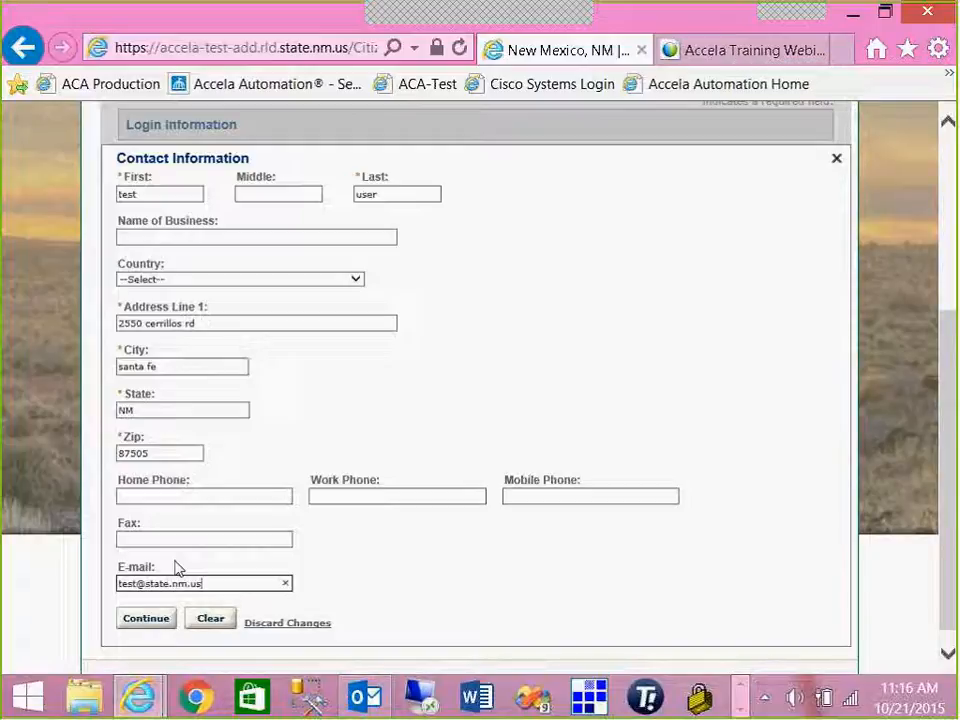
left_click(130, 627)
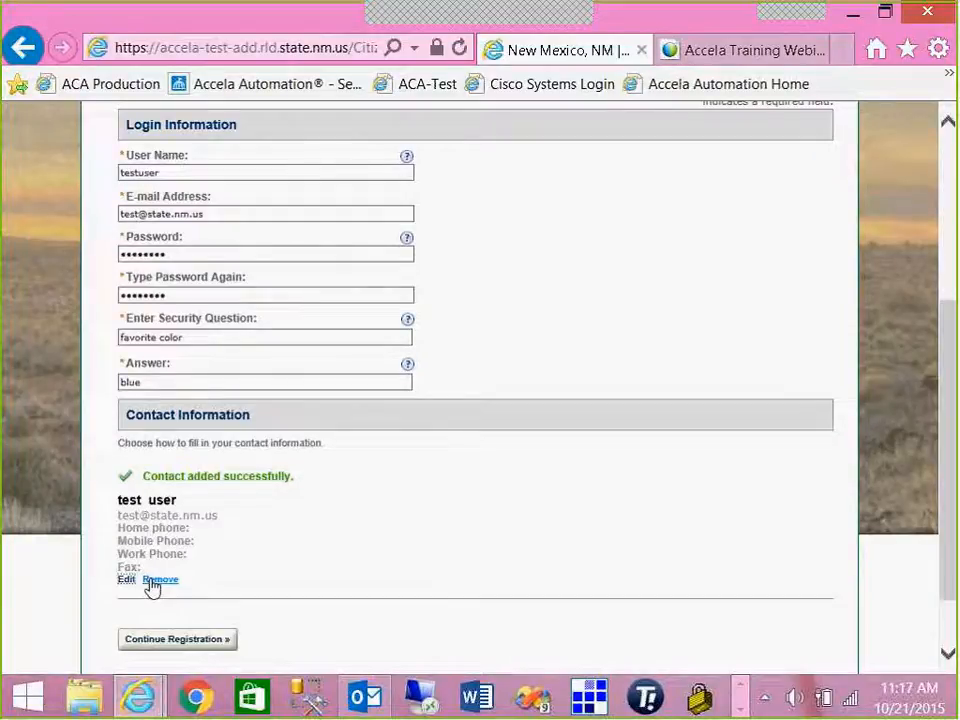
- Submit the registration with Continue Registration at the bottom of the page
scroll(152, 587, "down", 2)
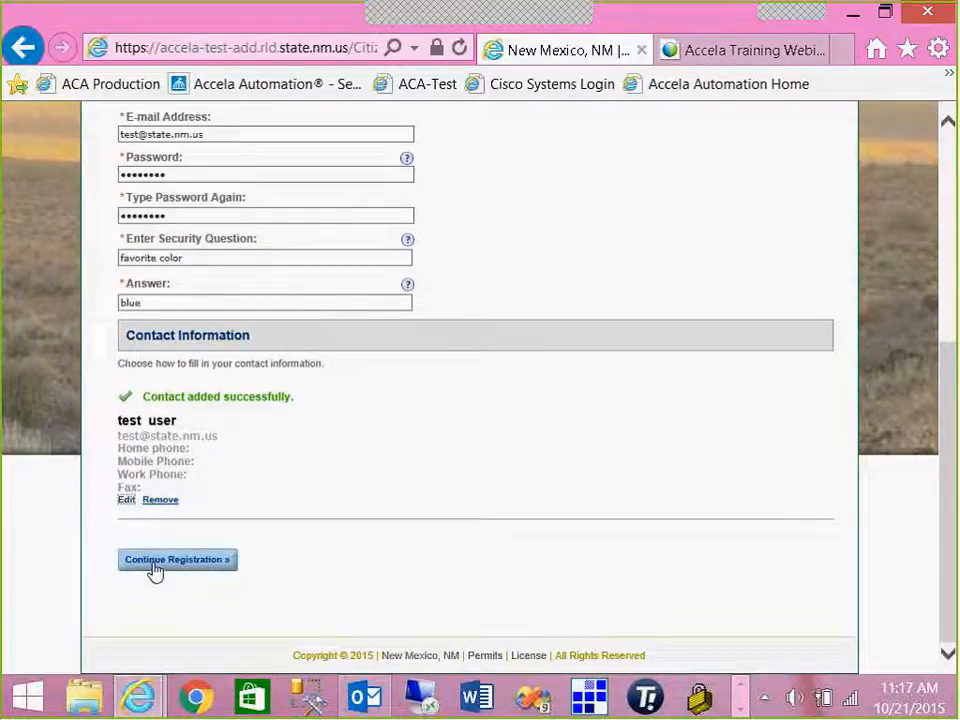
left_click(155, 563)
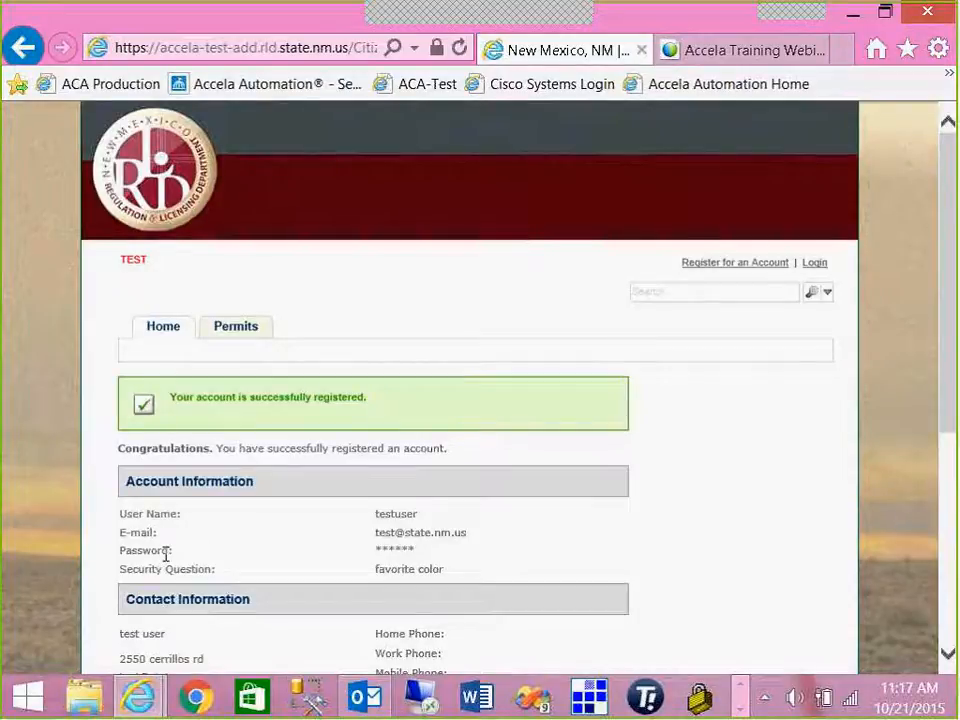
- Review the confirmation showing the MHD-01 license Approved until 10/20/2016, then proceed to login
scroll(166, 556, "down", 1)
scroll(167, 558, "down", 1)
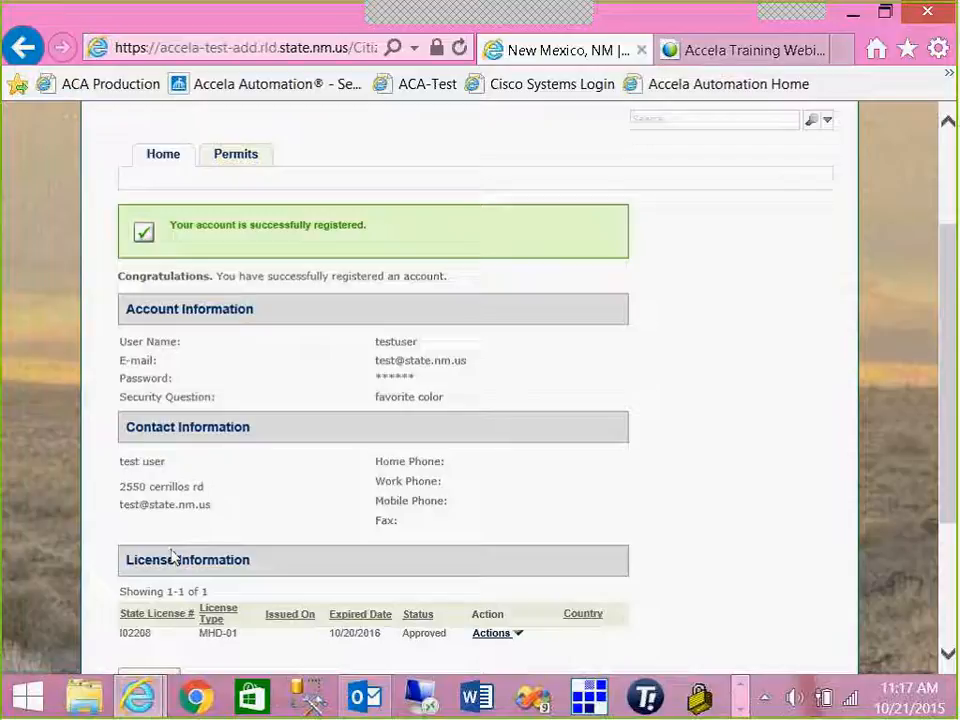
scroll(184, 549, "down", 1)
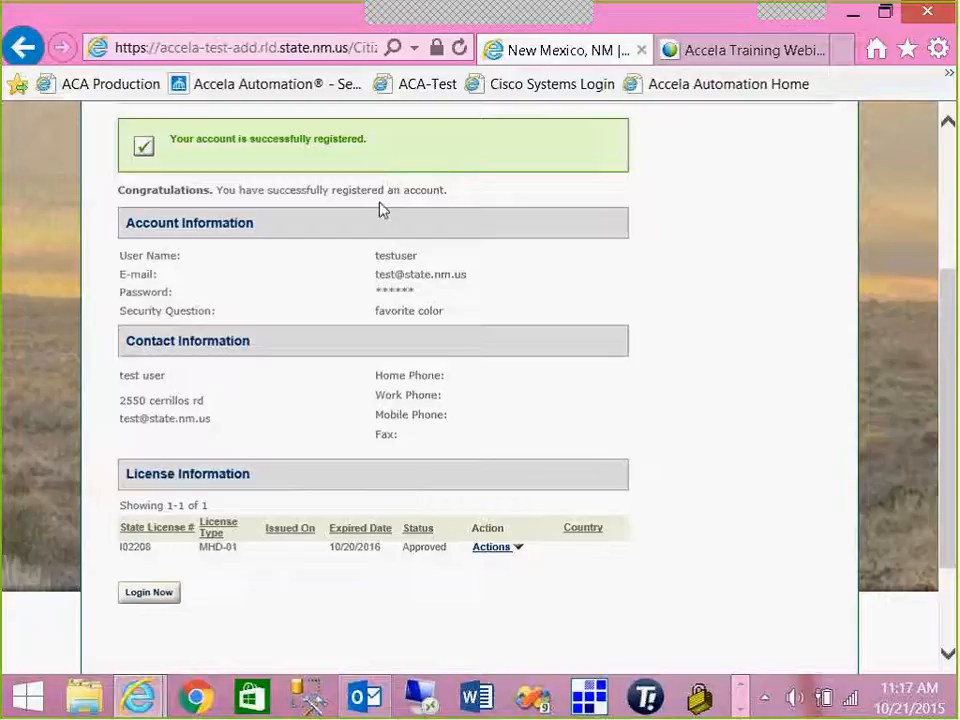
left_click(153, 595)
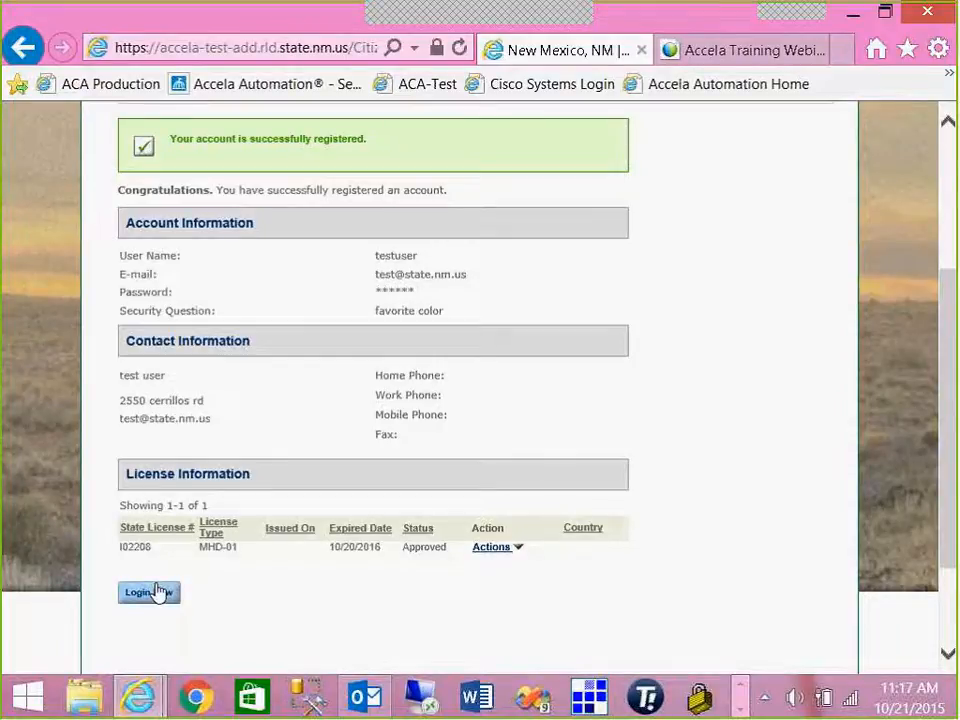
left_click(158, 592)
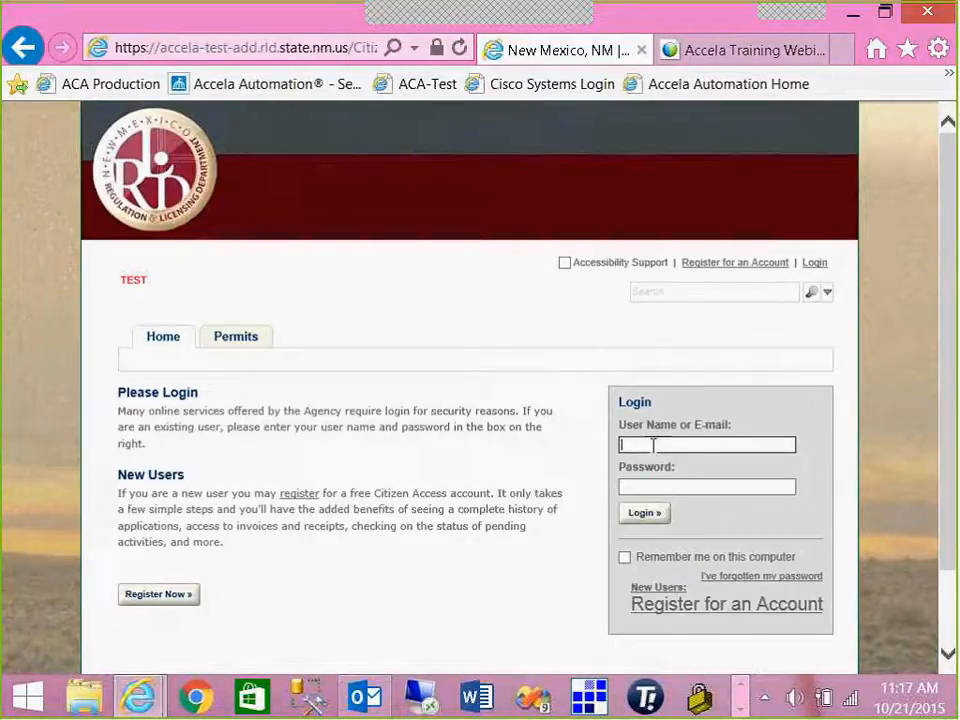
- Log in with the new account's user name and password, then open Account Management
type("test")
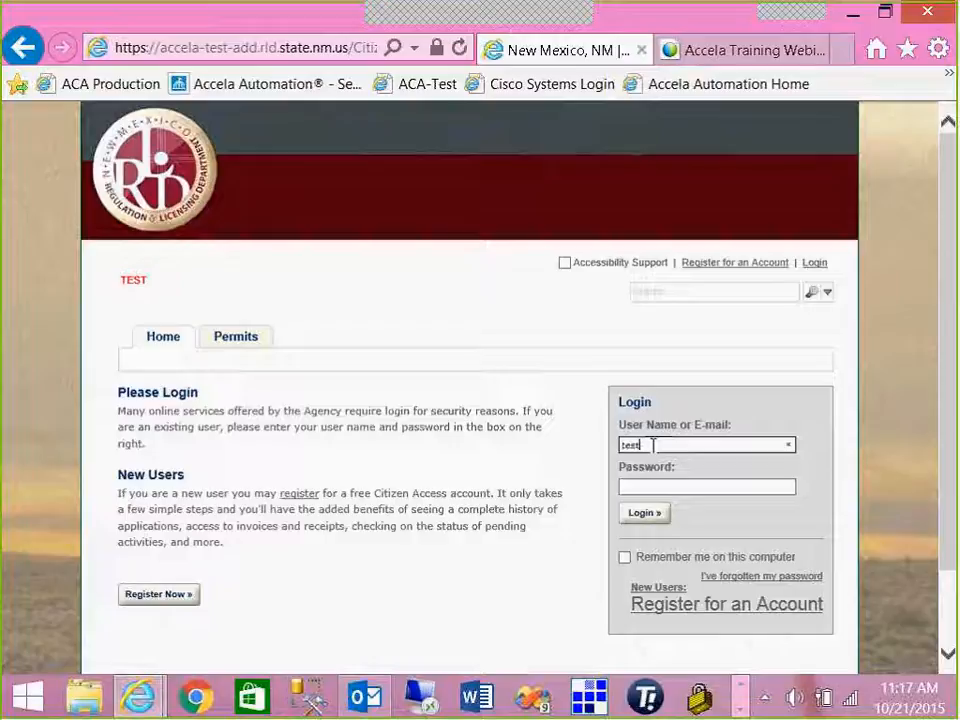
type("user")
key("Tab")
type("********")
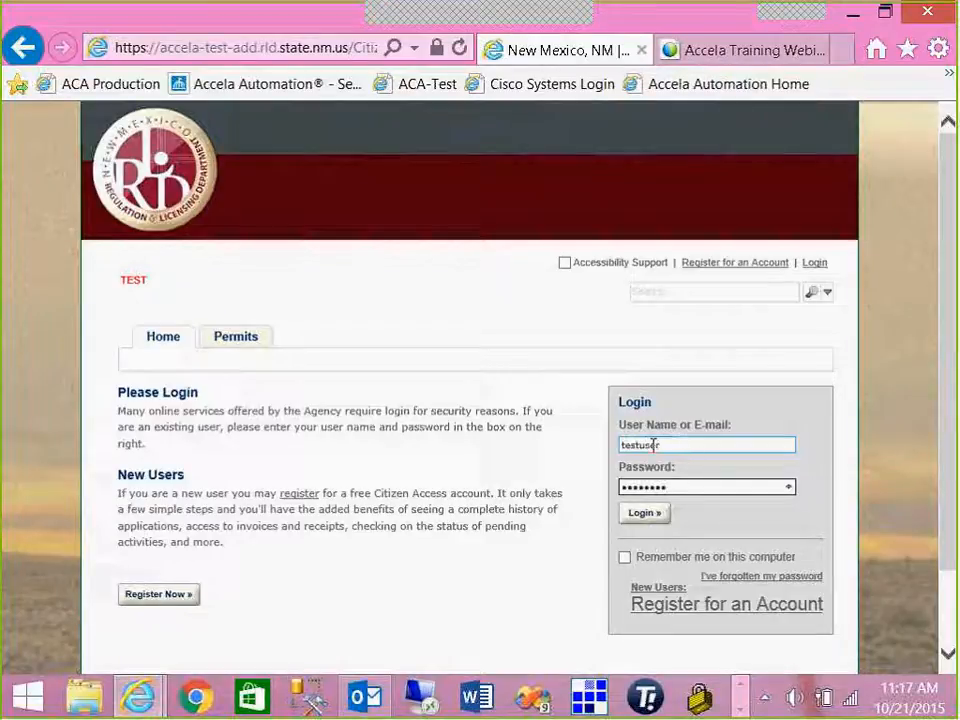
left_click(640, 515)
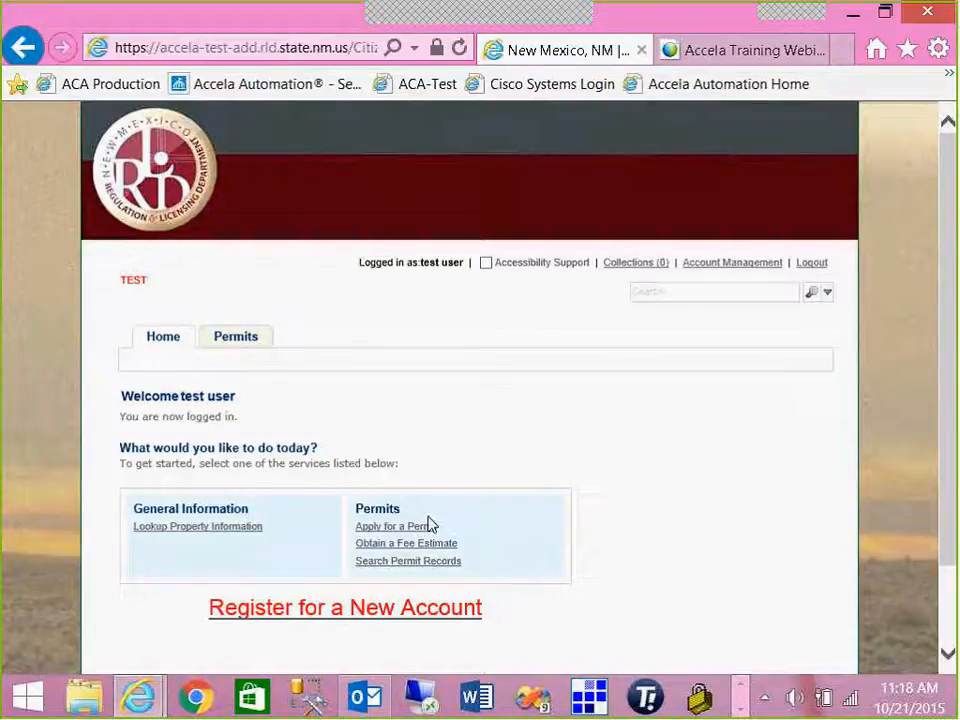
left_click(765, 263)
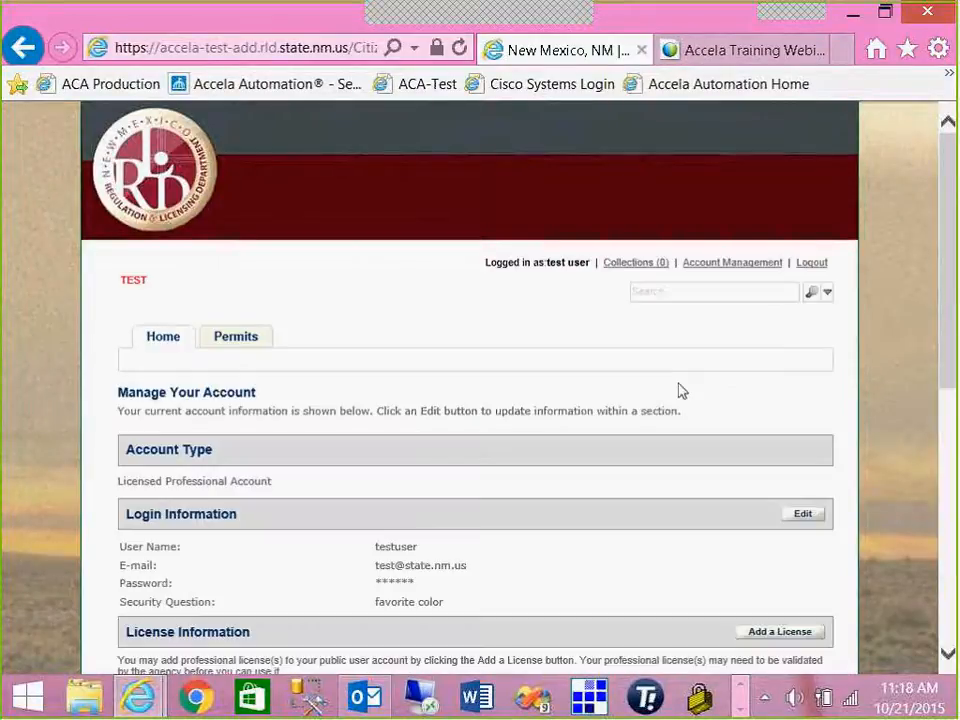
scroll(678, 391, "down", 3)
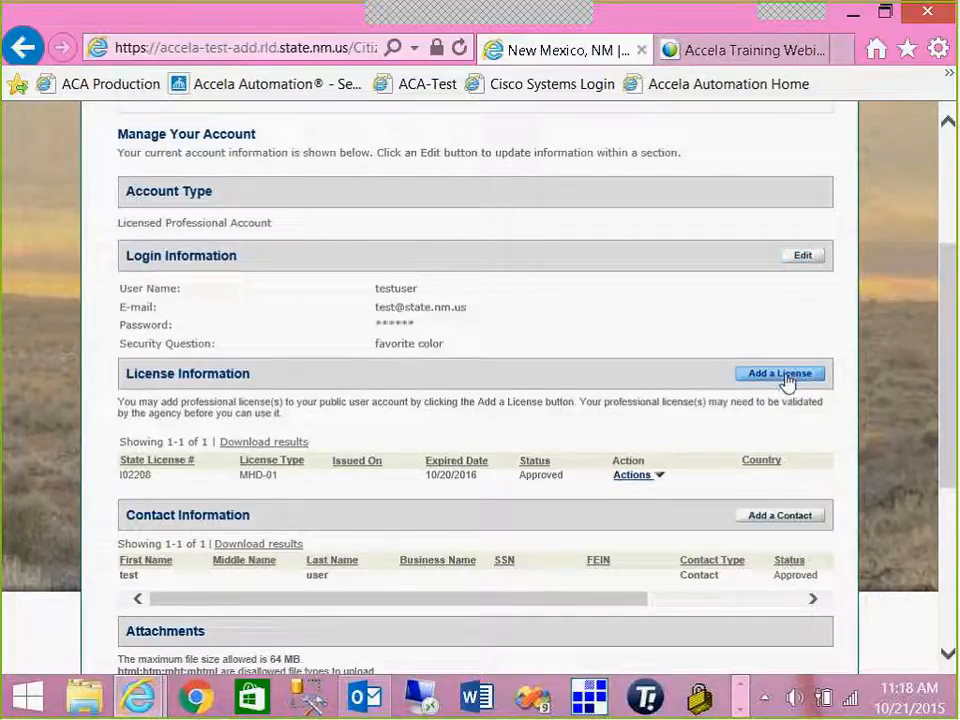
scroll(787, 383, "down", 1)
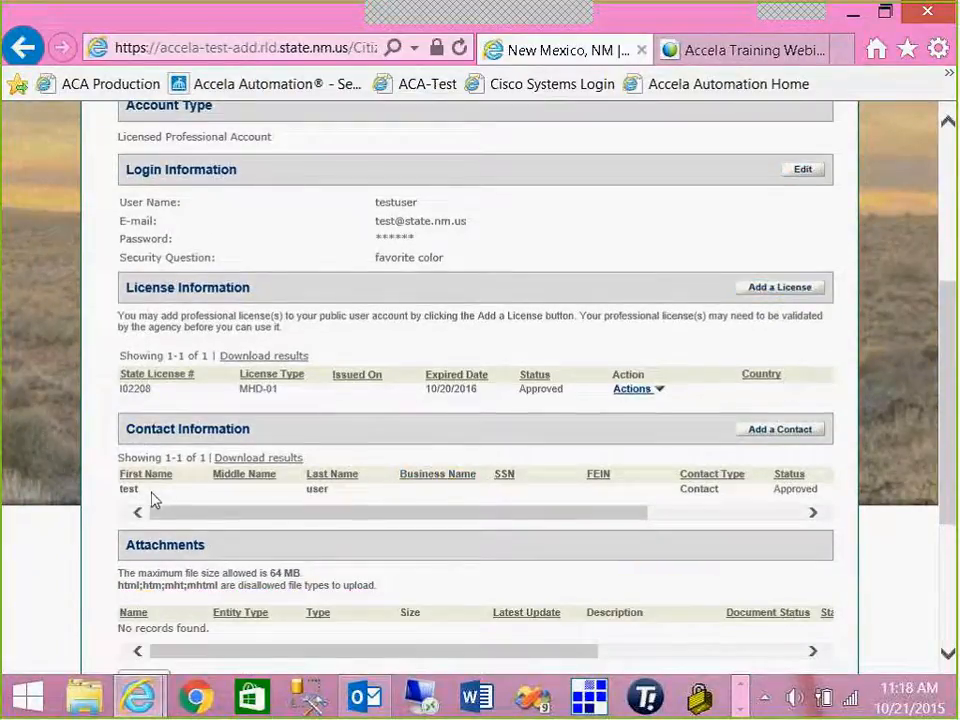
scroll(160, 512, "down", 1)
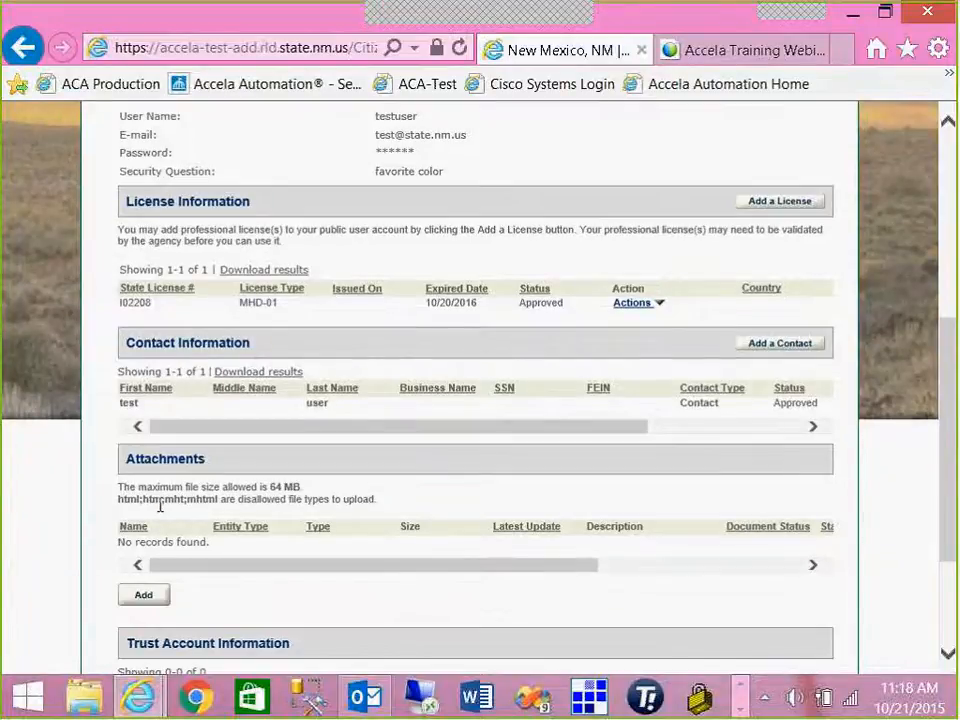
scroll(161, 512, "down", 1)
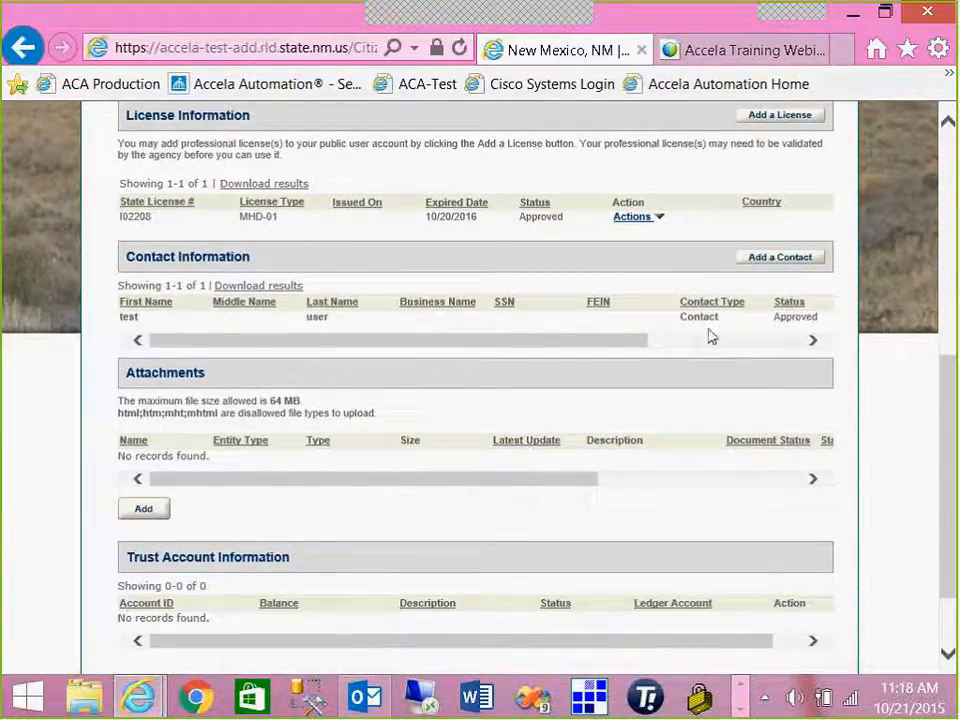
scroll(711, 334, "down", 1)
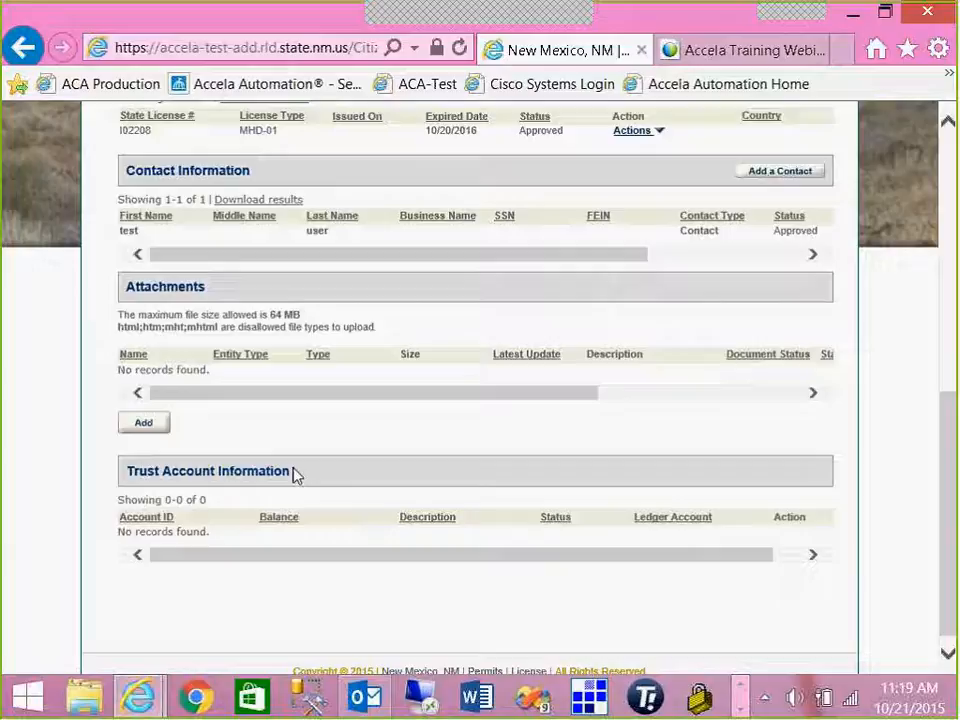
scroll(293, 473, "up", 3)
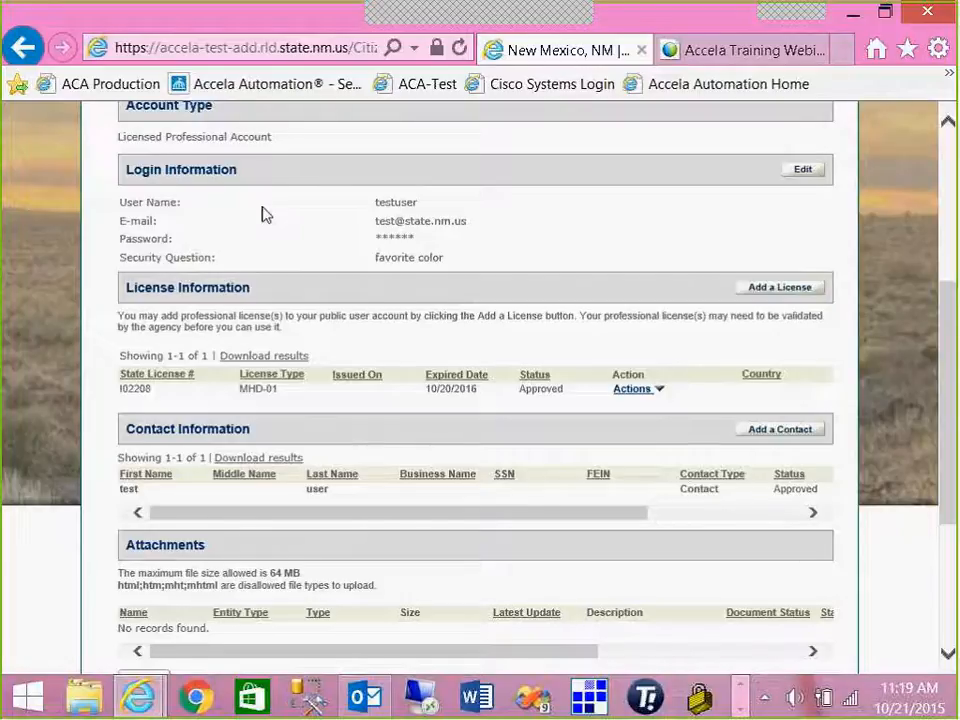
scroll(264, 212, "down", 1)
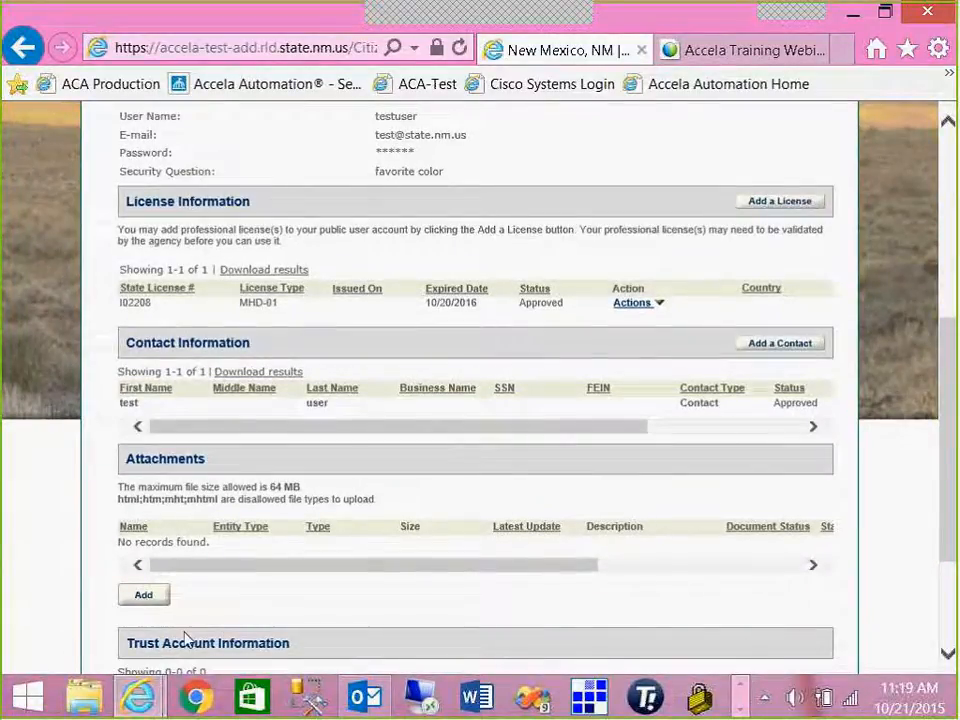
scroll(185, 634, "up", 1)
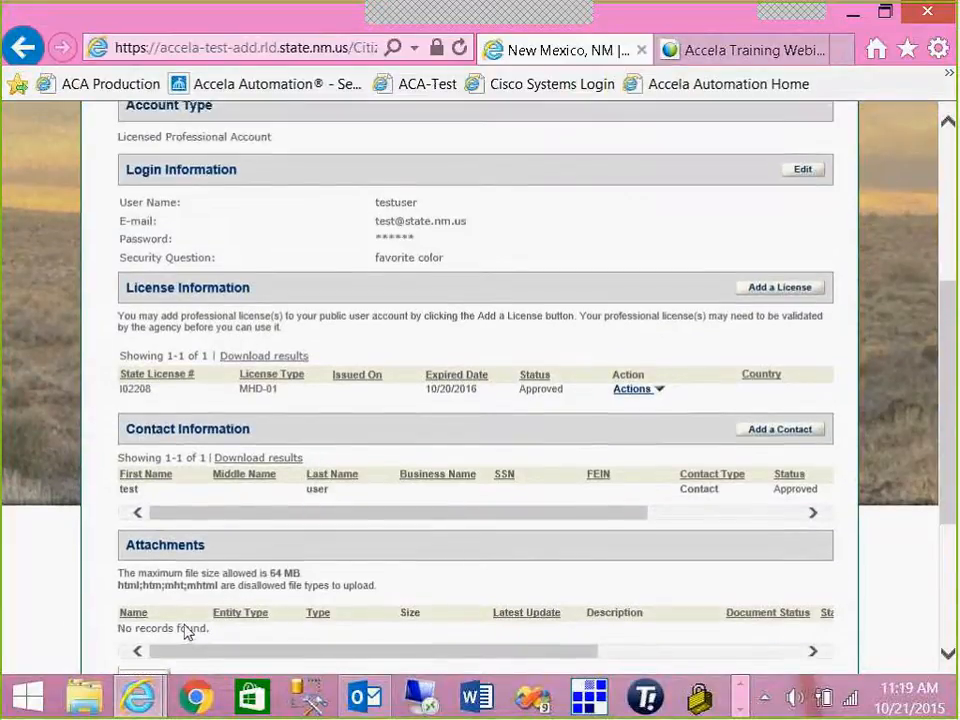
scroll(185, 634, "up", 2)
scroll(185, 630, "up", 1)
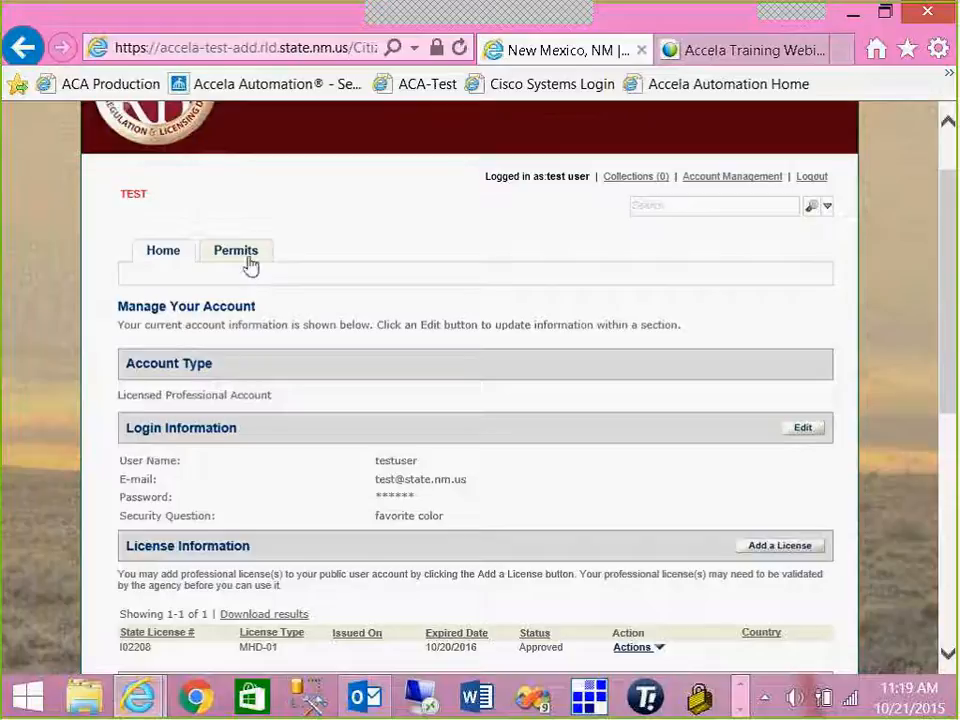
- From the Home tab, start Apply for a Permit and accept the general disclaimer terms
left_click(176, 259)
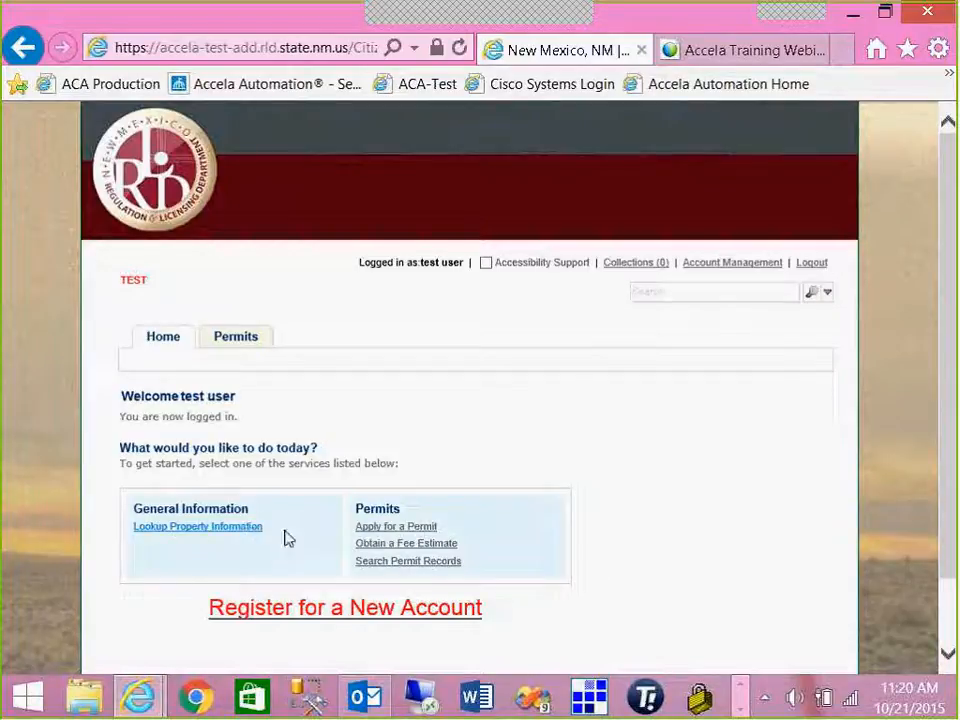
left_click(372, 530)
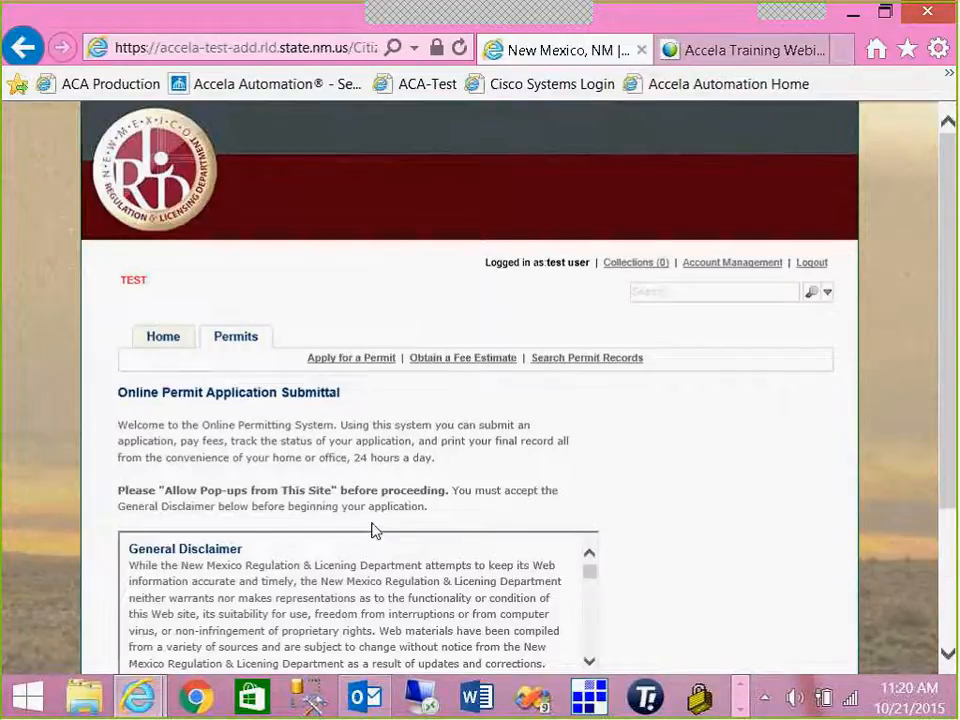
scroll(371, 530, "down", 1)
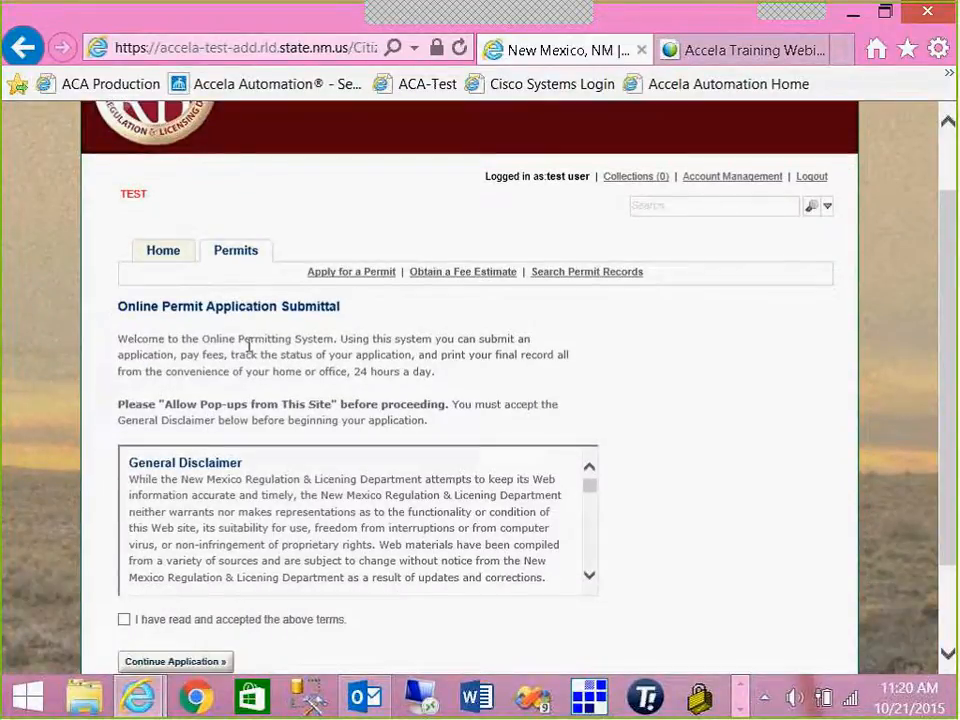
scroll(171, 392, "down", 1)
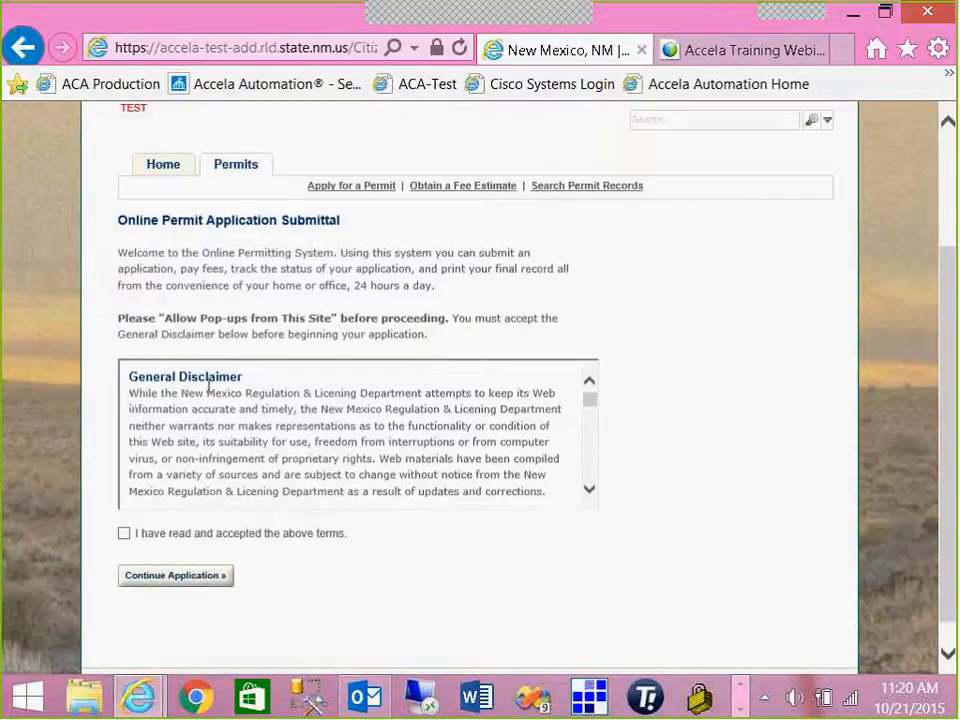
left_click(124, 534)
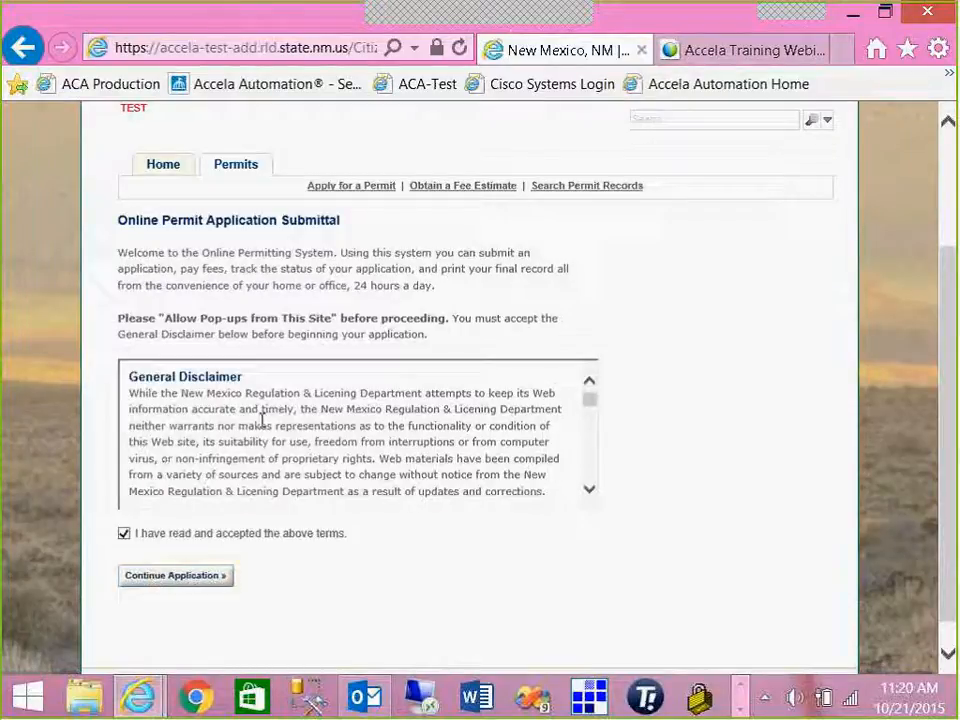
left_click(178, 577)
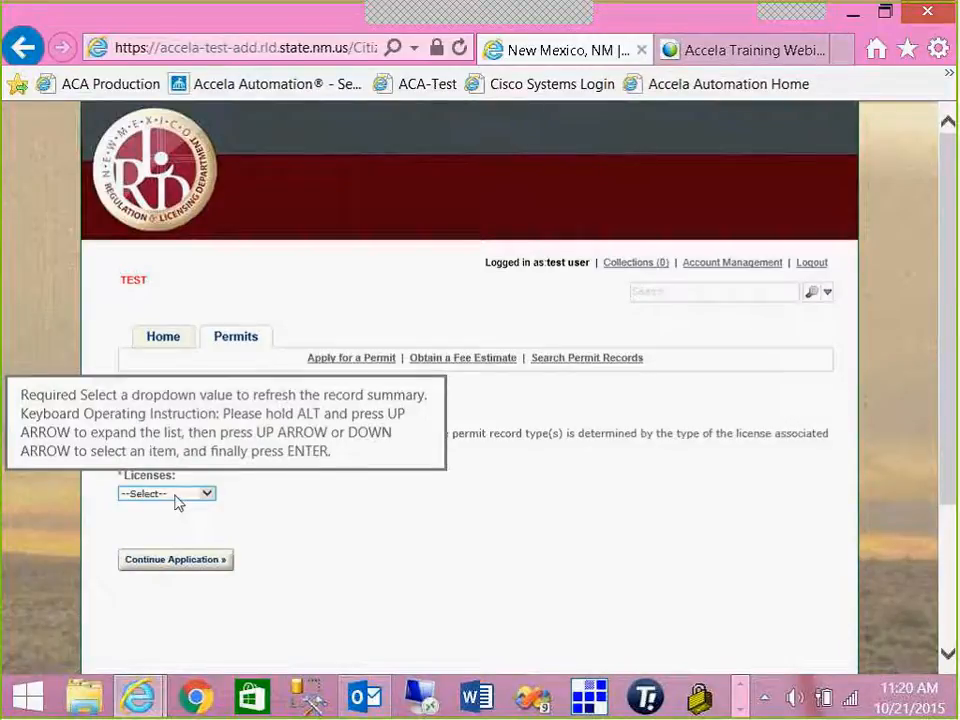
left_click(177, 502)
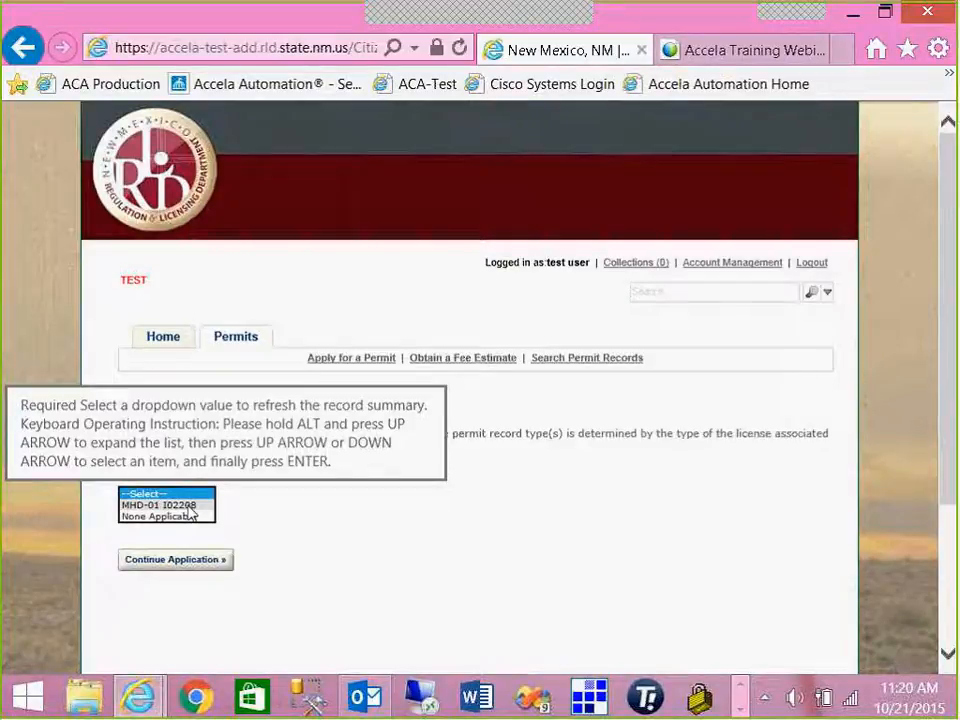
left_click(189, 506)
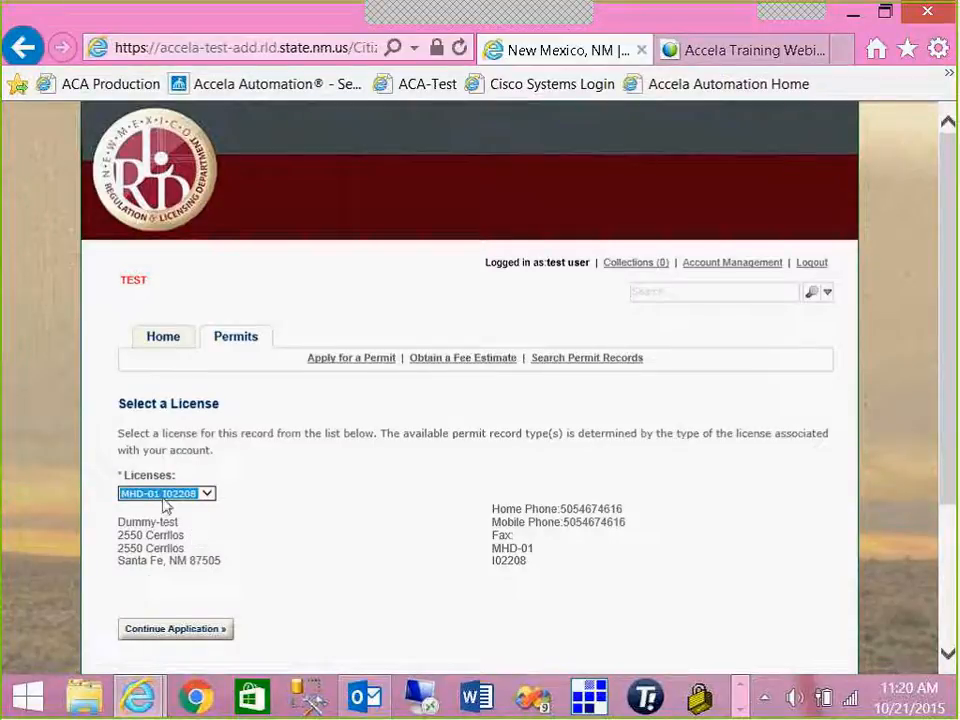
scroll(200, 582, "down", 1)
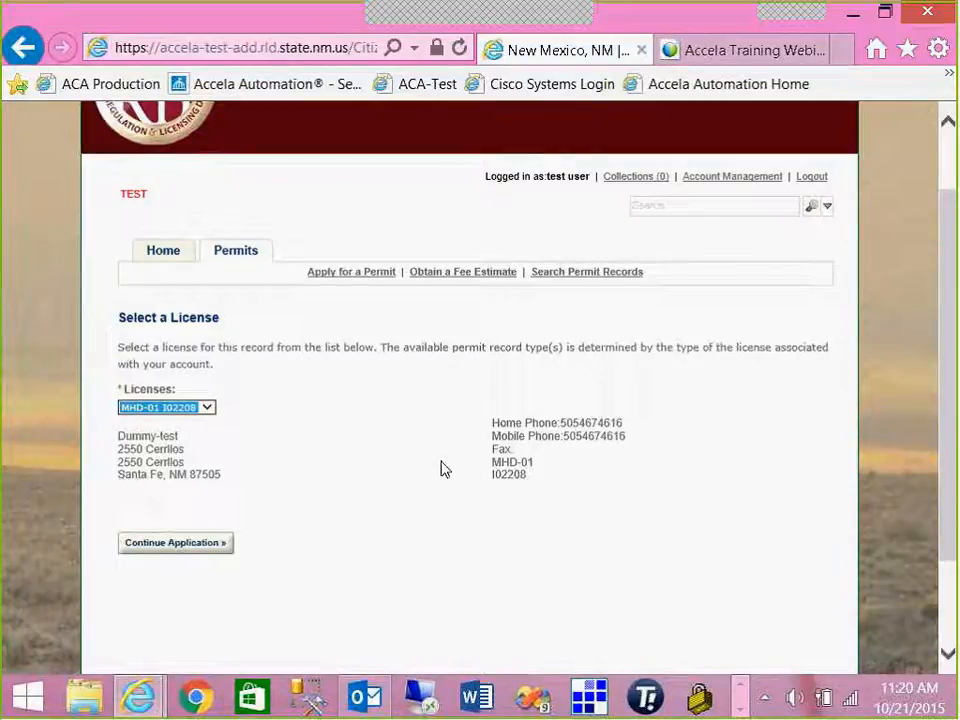
- Continue with the chosen license and set the permit category to Manufactured Housing
left_click(160, 549)
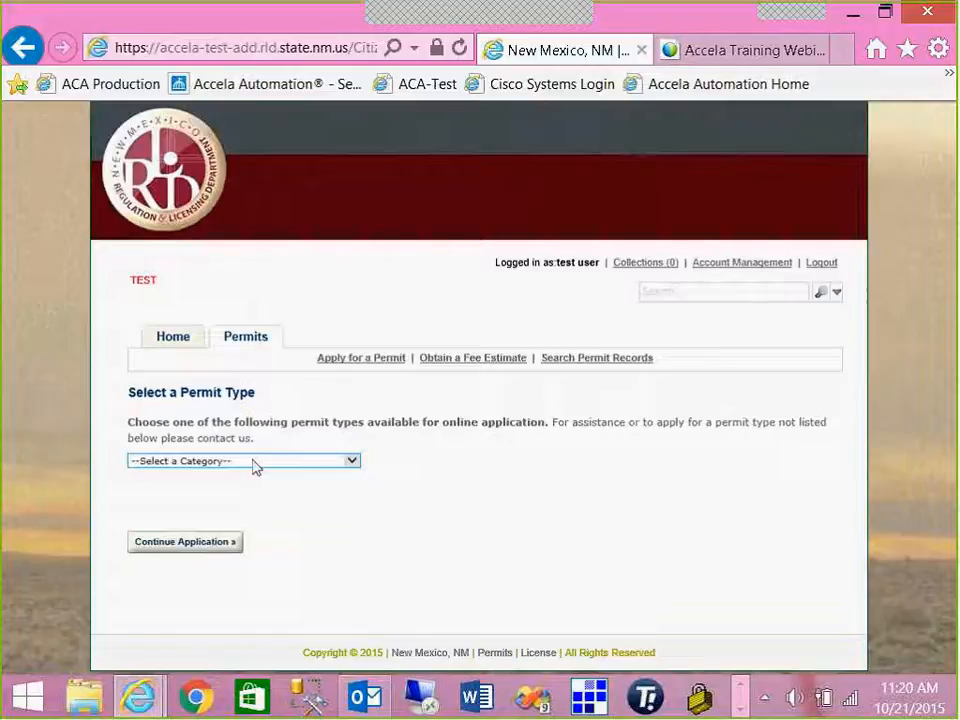
left_click(352, 463)
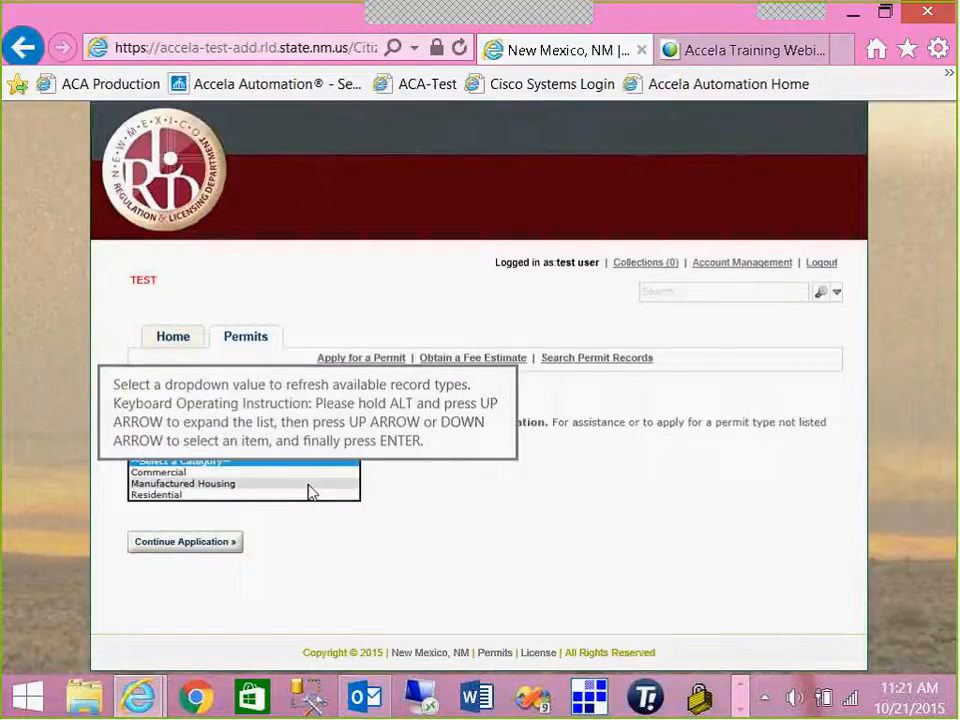
left_click(310, 491)
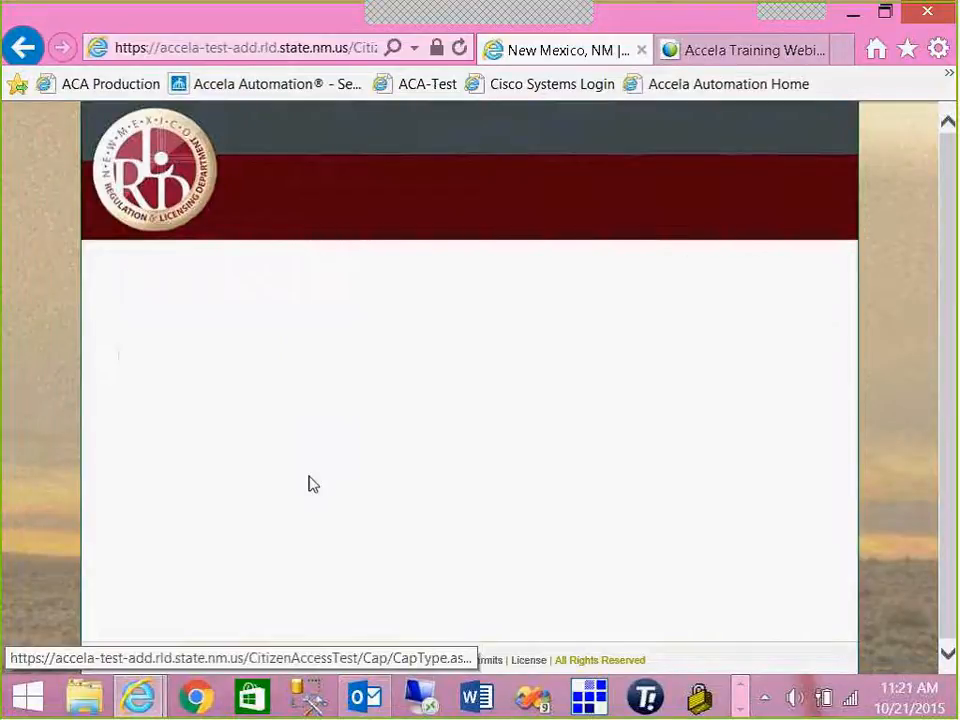
scroll(310, 484, "down", 2)
- Search addresses by street name 'calle pueblo%', returning 36 Calle Pueblo Pinado matches
left_click(188, 422)
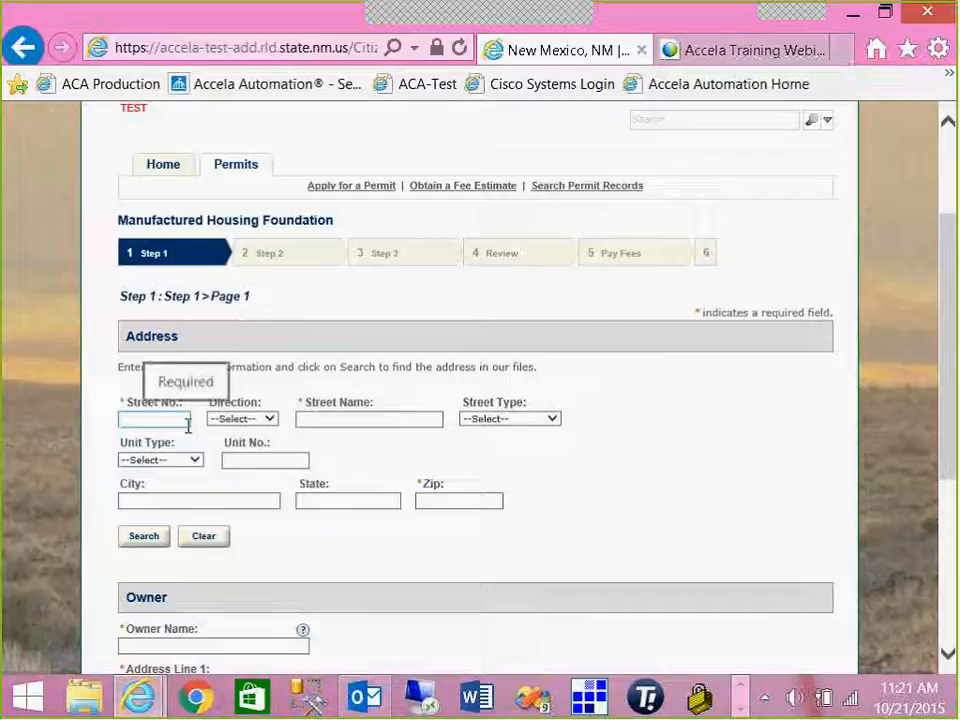
left_click(313, 421)
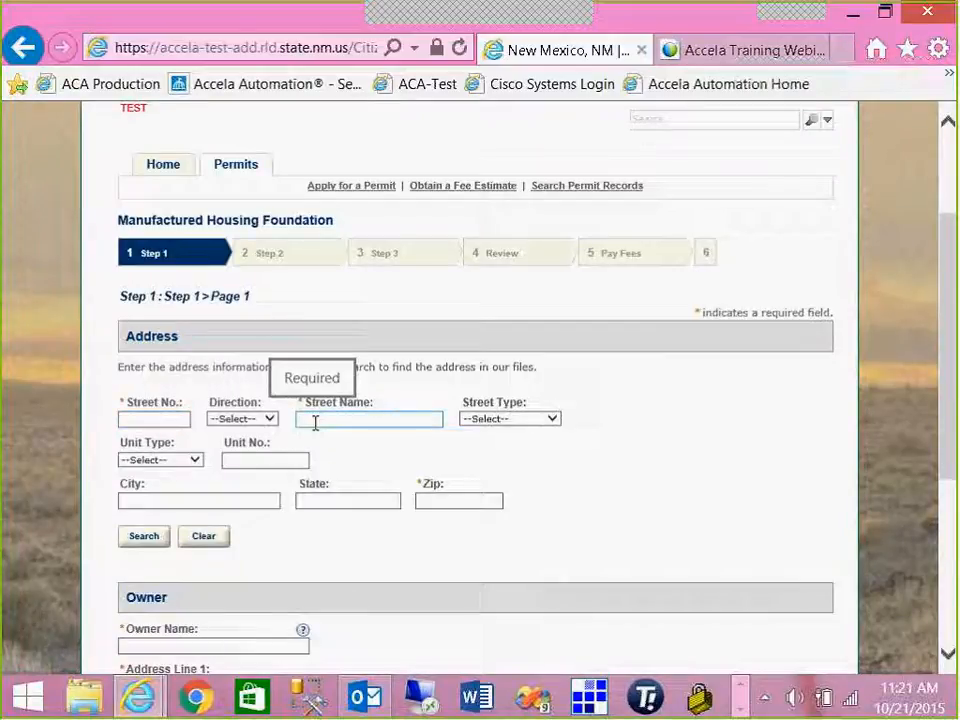
left_click(315, 435)
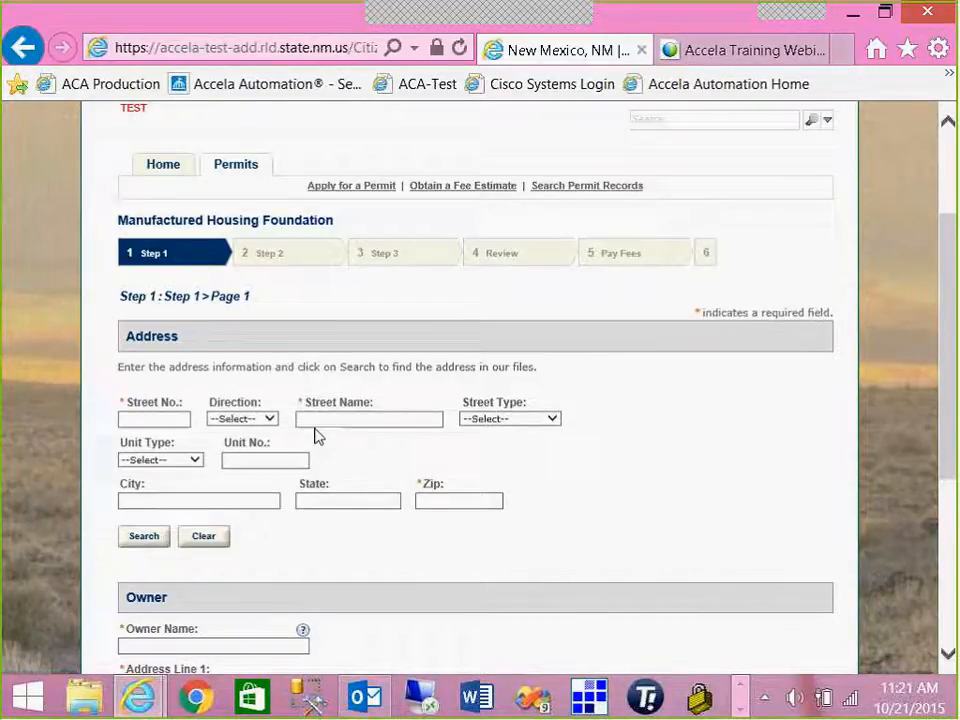
left_click(321, 422)
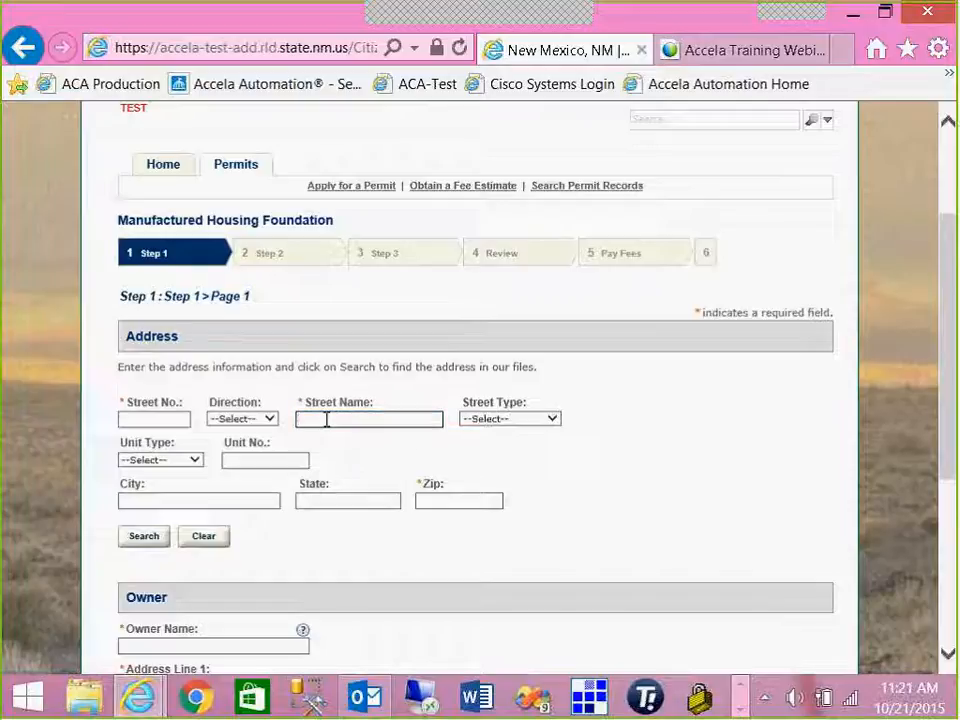
type("calle pueblo")
type("%")
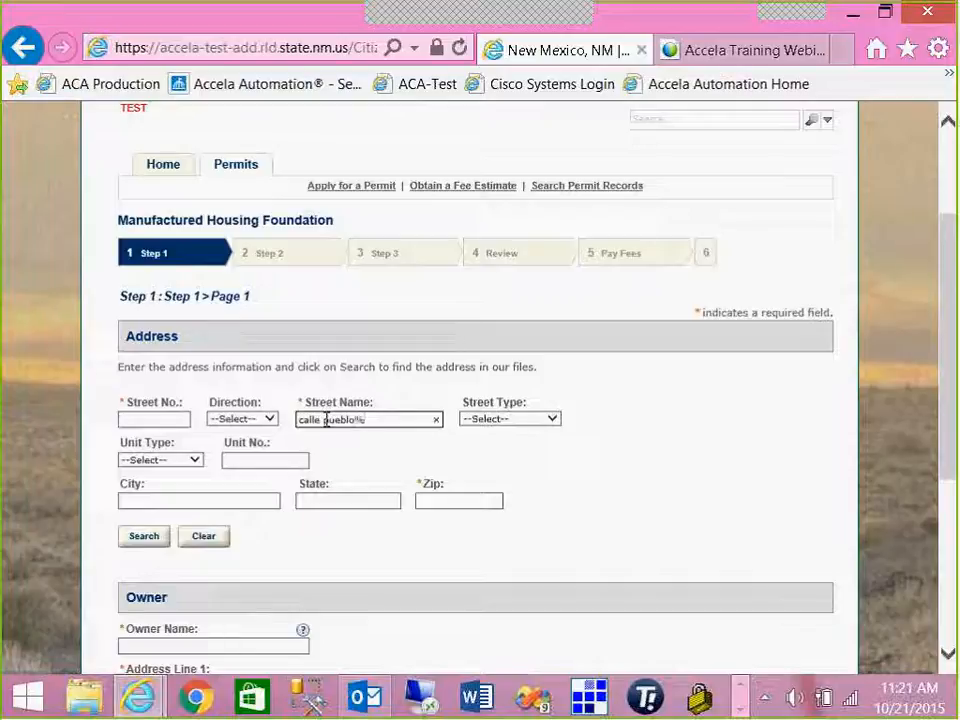
left_click(163, 421)
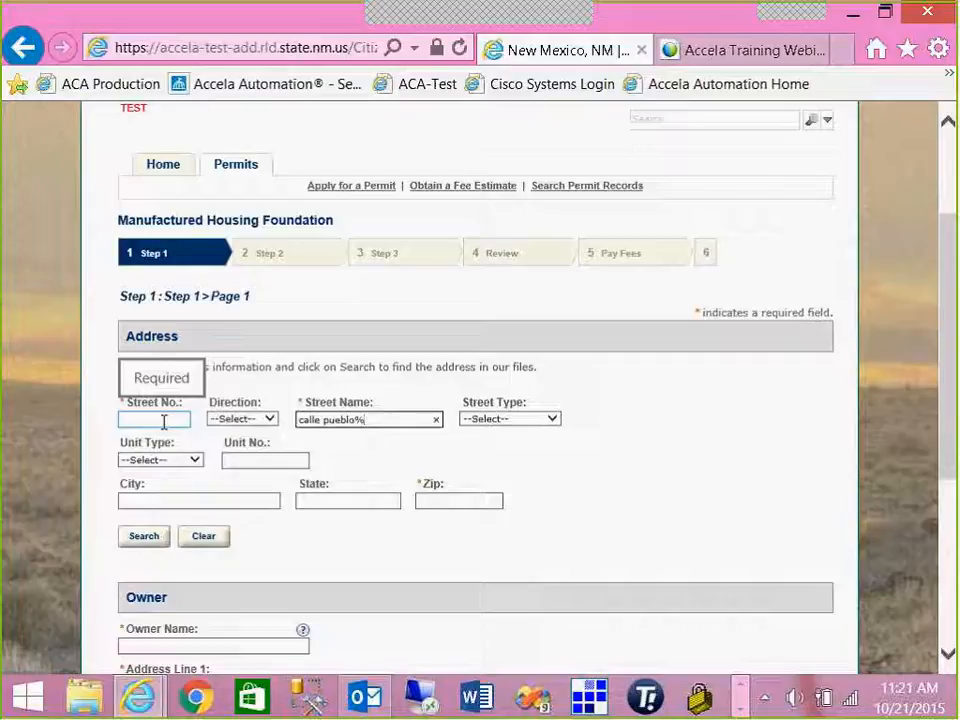
left_click(142, 538)
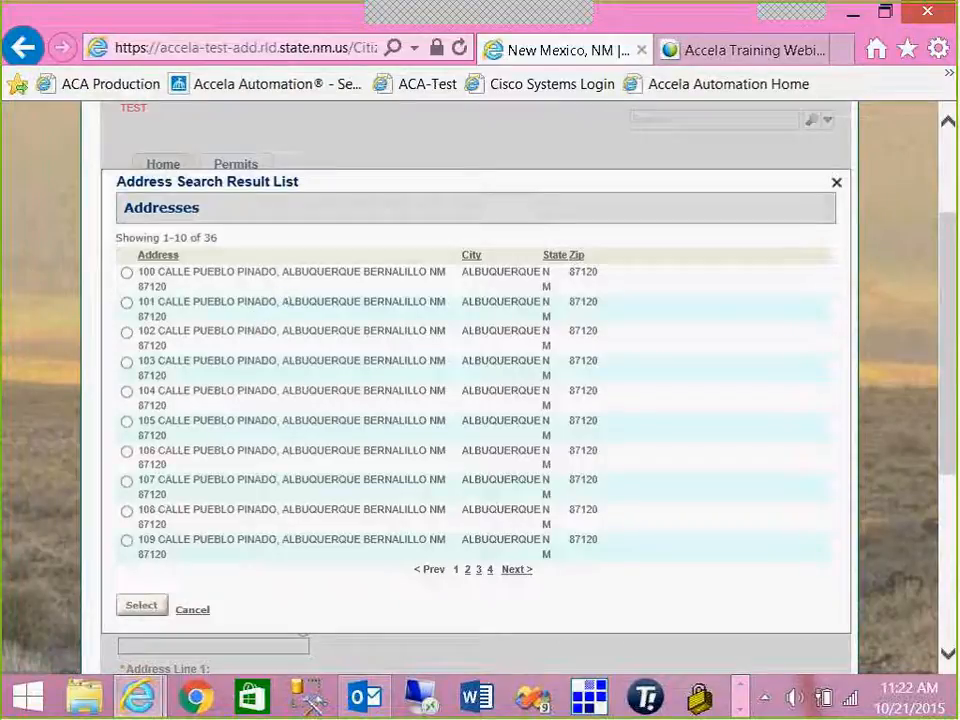
- Pick the chosen Calle Pueblo Pinado result and apply it as the permit's address
left_click(127, 273)
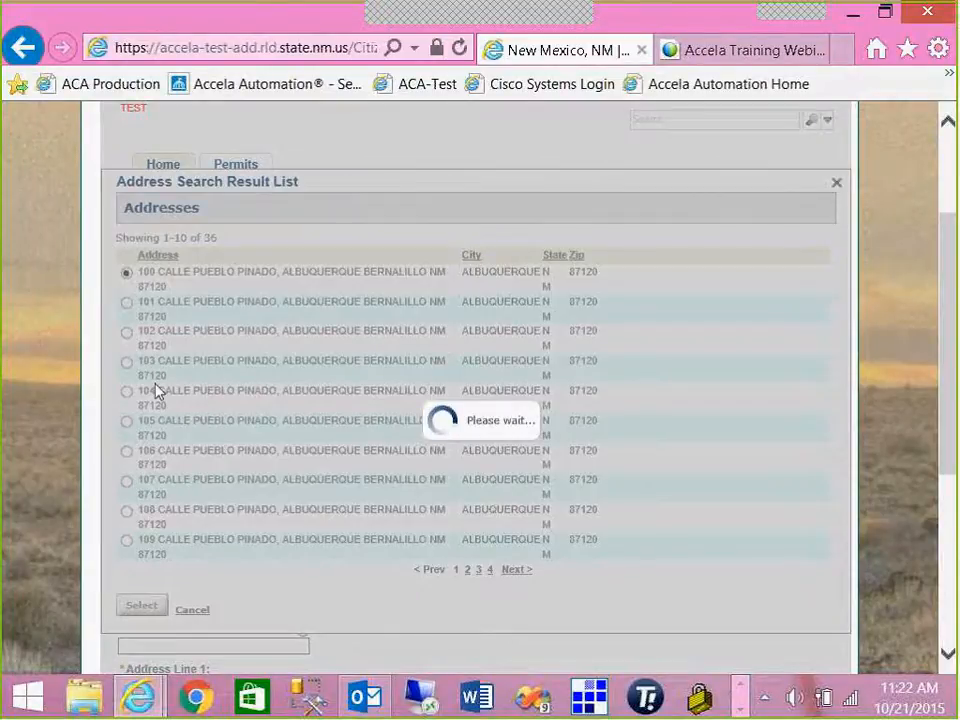
scroll(184, 542, "down", 1)
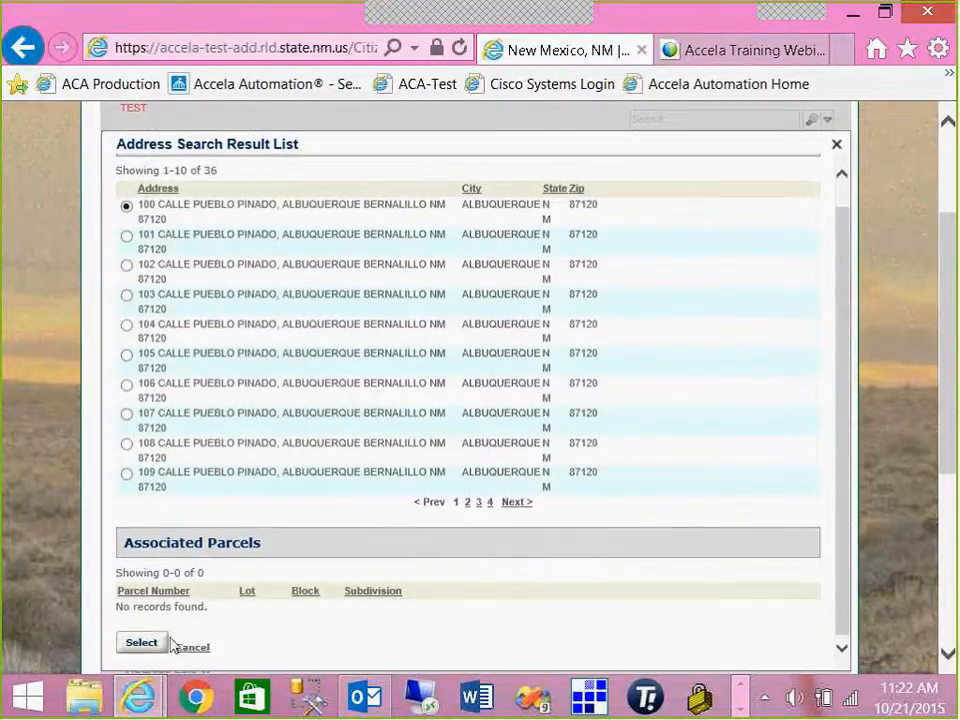
left_click(142, 645)
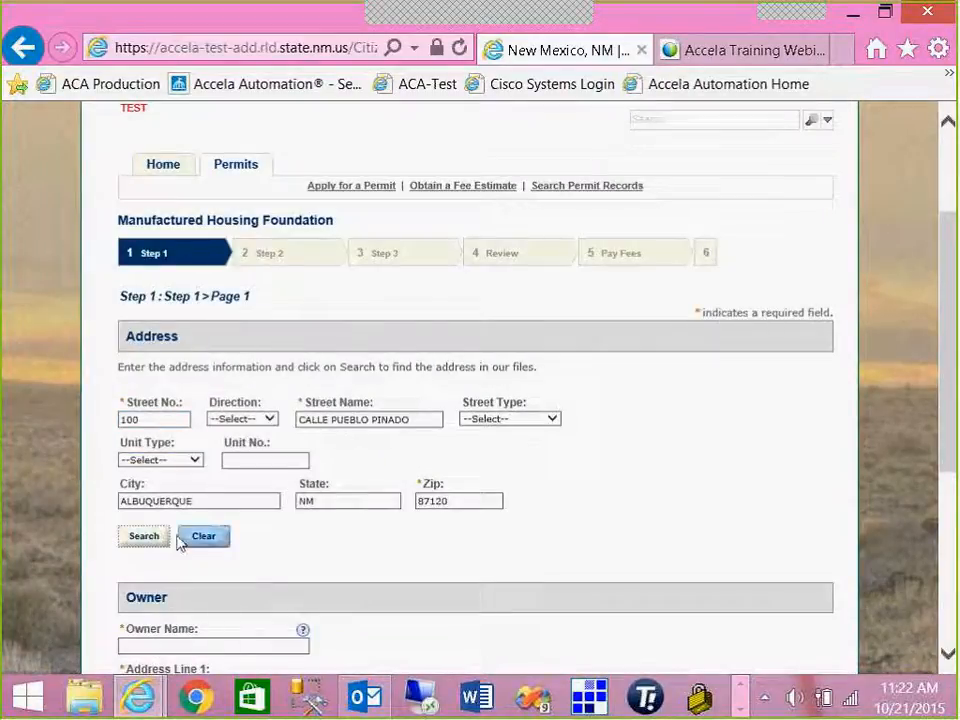
left_click(446, 501)
scroll(326, 540, "down", 3)
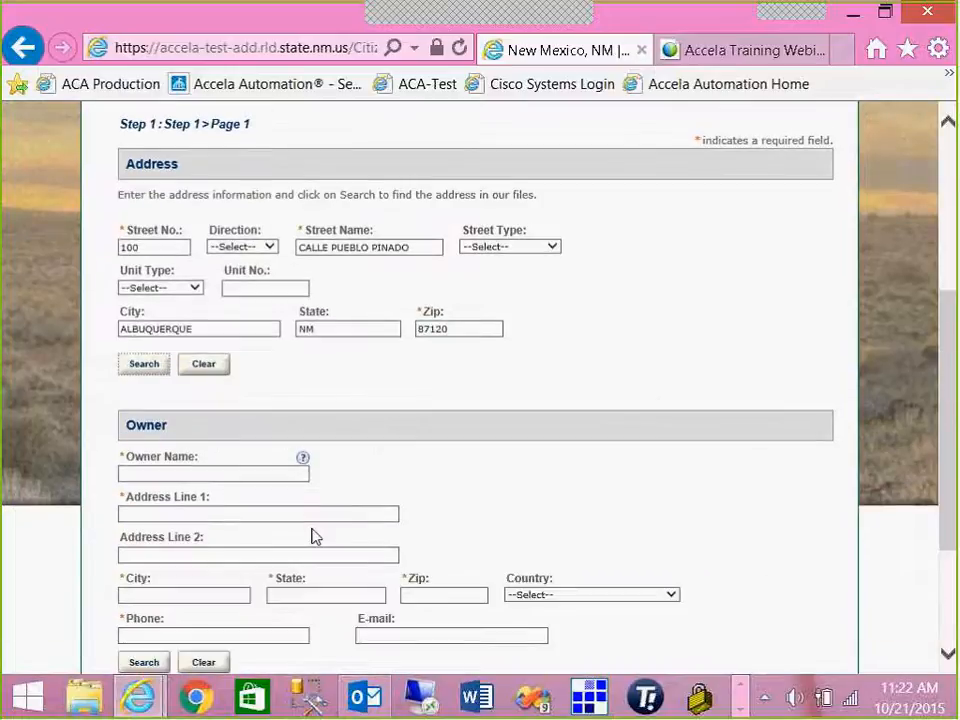
scroll(197, 423, "down", 2)
left_click(181, 388)
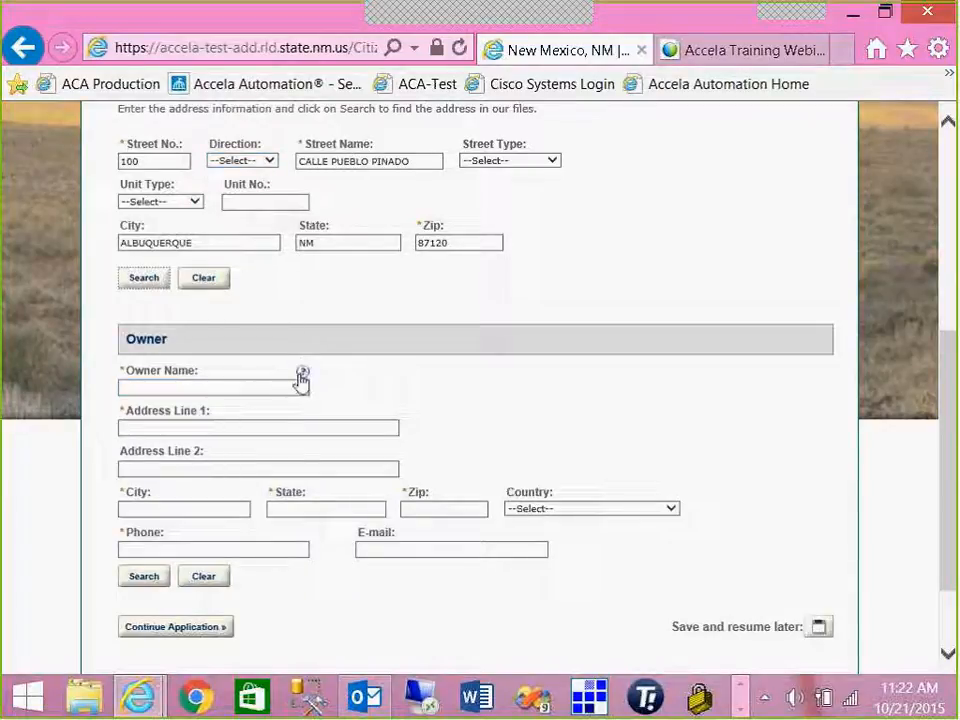
- Enter the owner's name and street address line in the Owner section
left_click(302, 378)
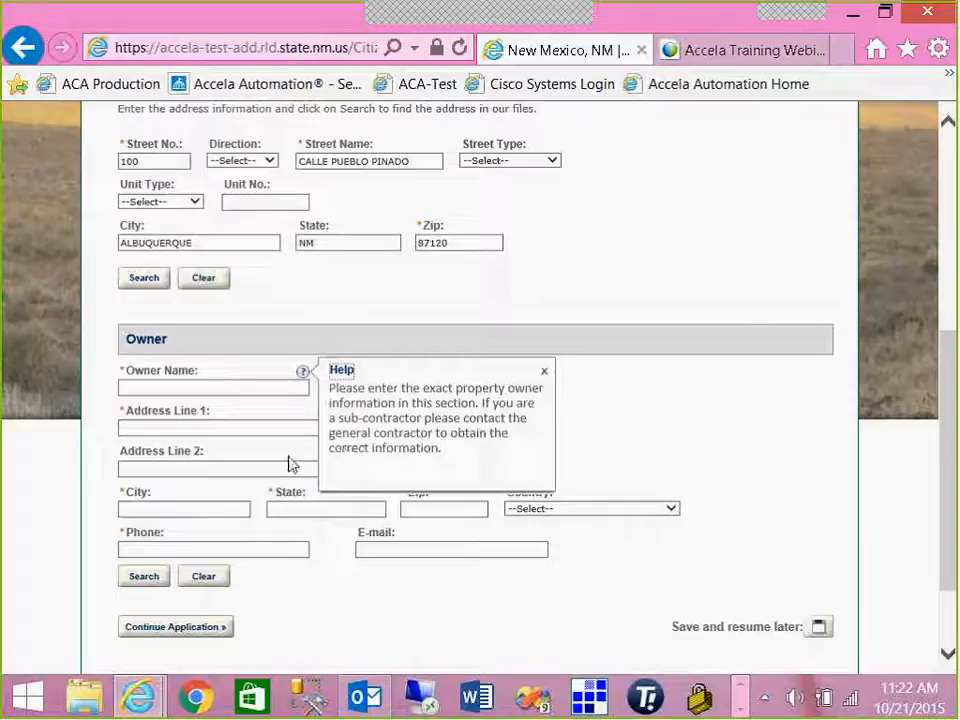
left_click(210, 388)
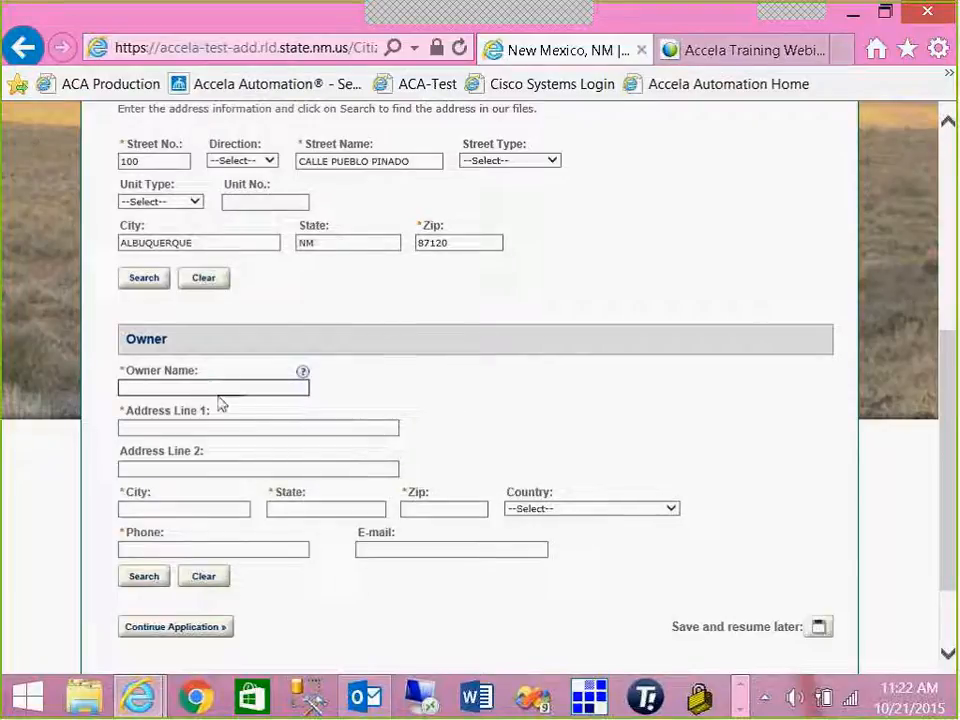
type("Test User")
left_click(258, 425)
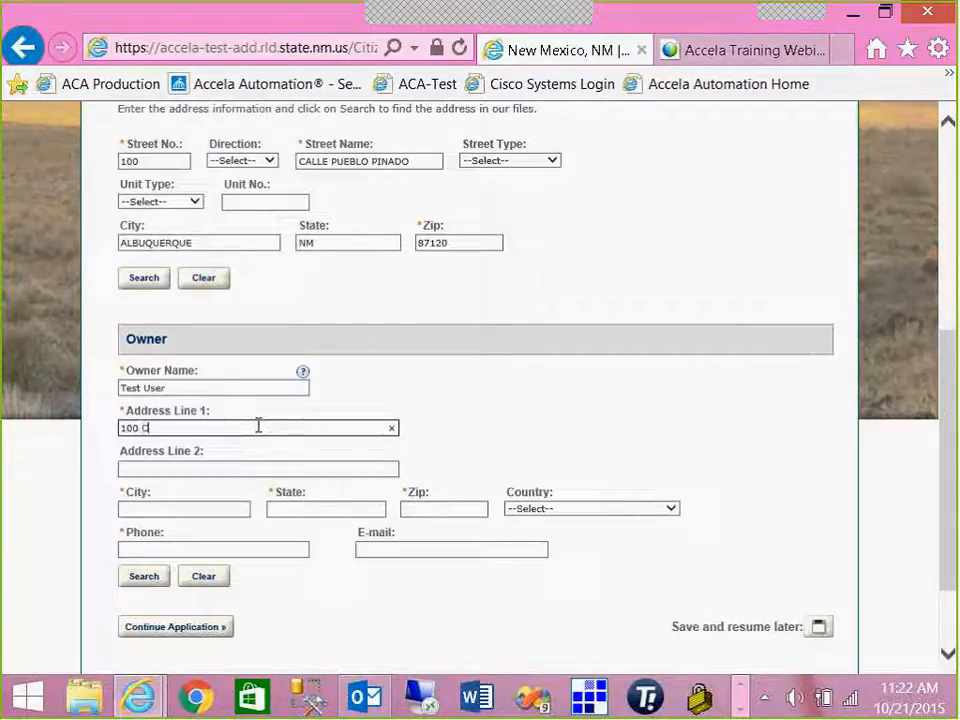
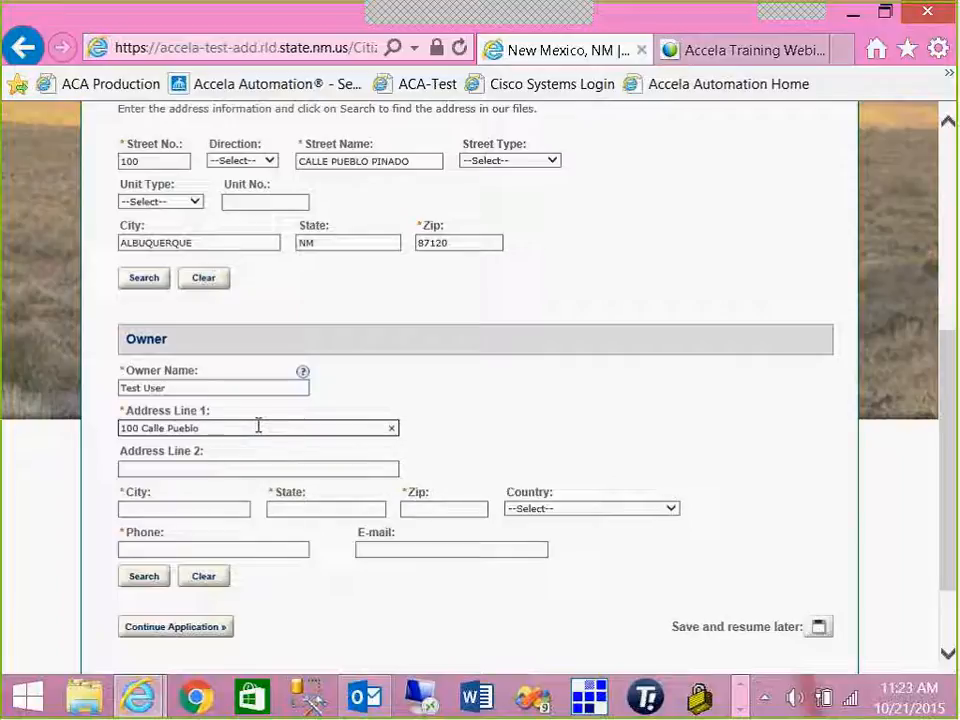
- Fill the owner's city Albuquerque, state NM, zip code and phone number
left_click(228, 511)
type("Albuquerque")
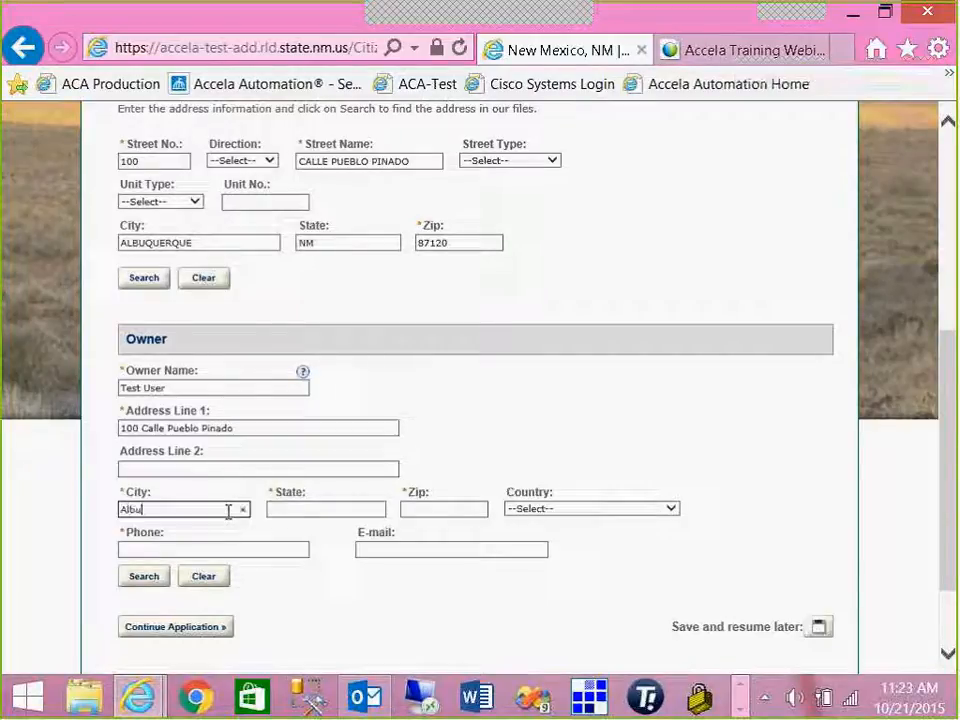
key("Tab")
type("NM")
key("Tab")
type("871")
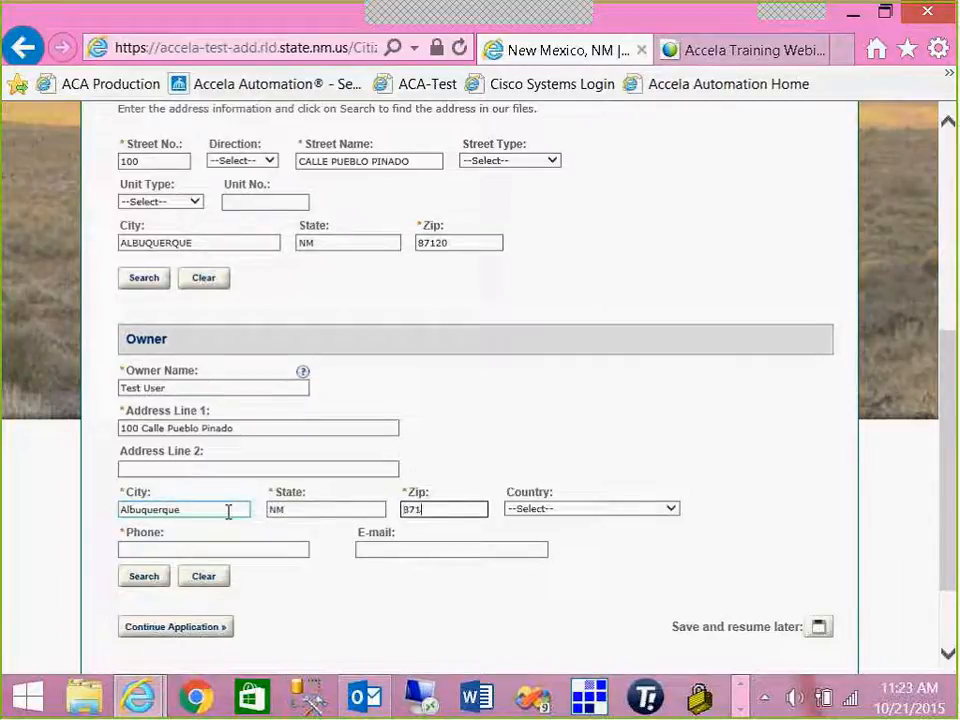
left_click(216, 552)
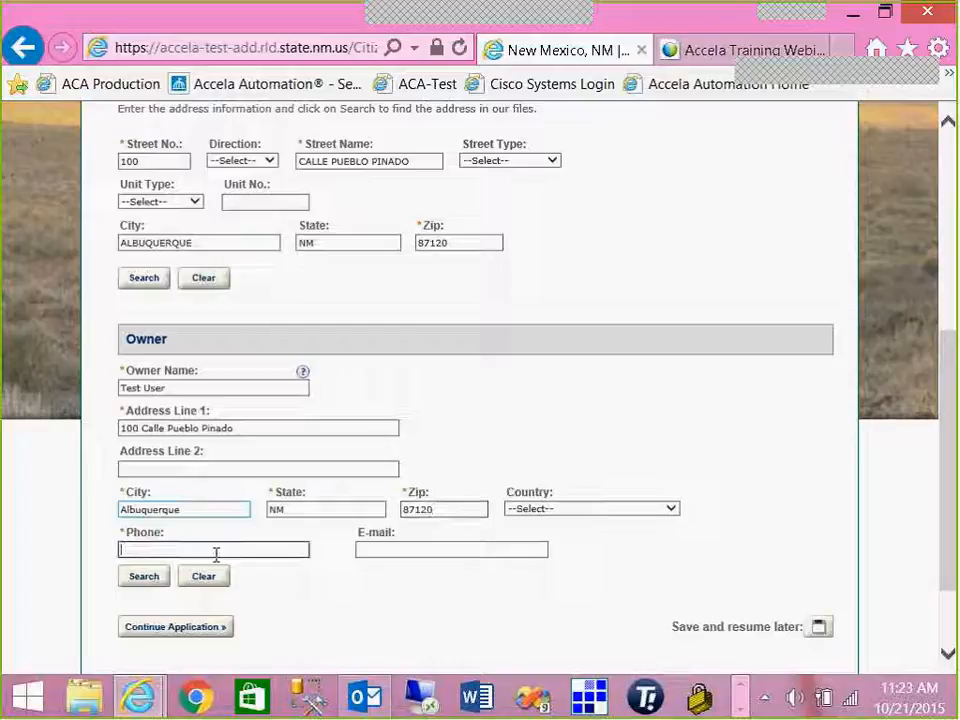
type("5552221234")
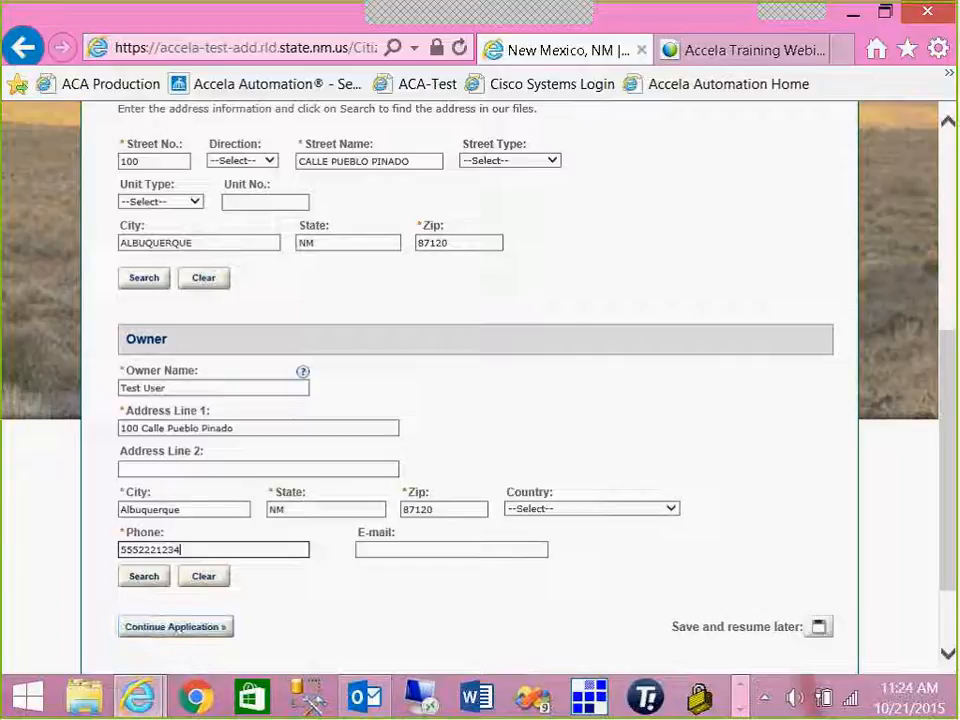
- Add the account's associated license contact as Alternative Contact and continue toward Step 2
left_click(197, 638)
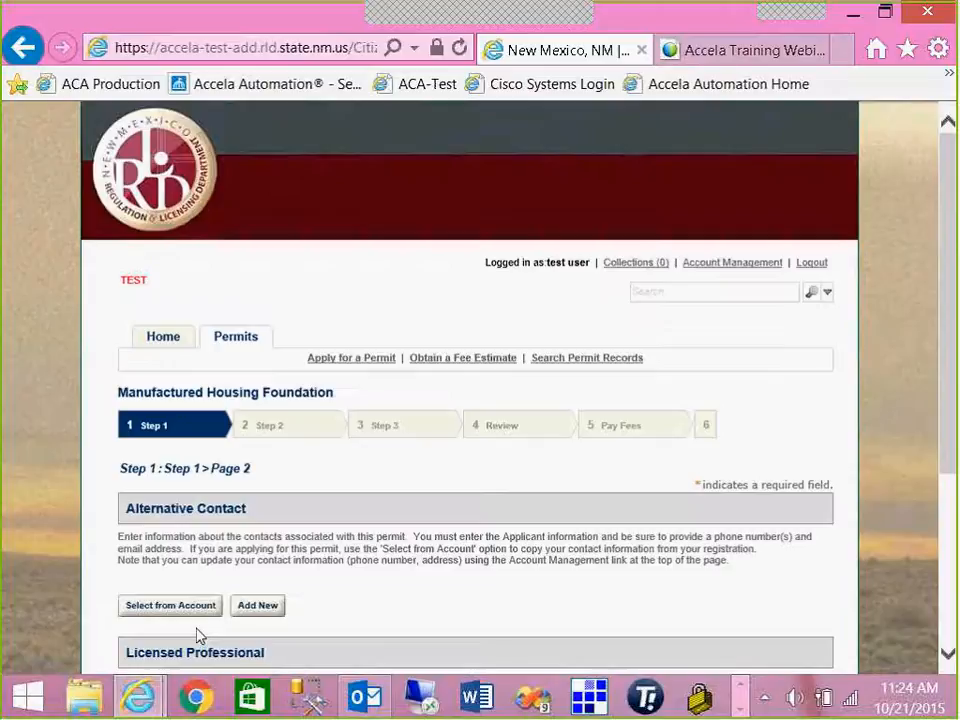
scroll(195, 600, "down", 1)
scroll(193, 594, "down", 1)
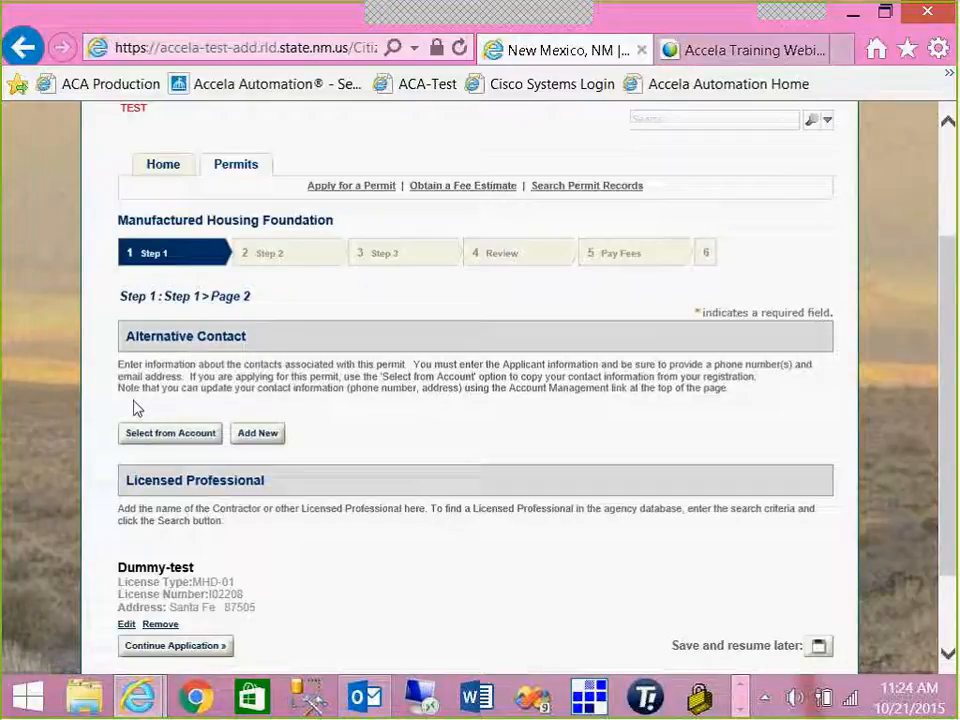
left_click(200, 437)
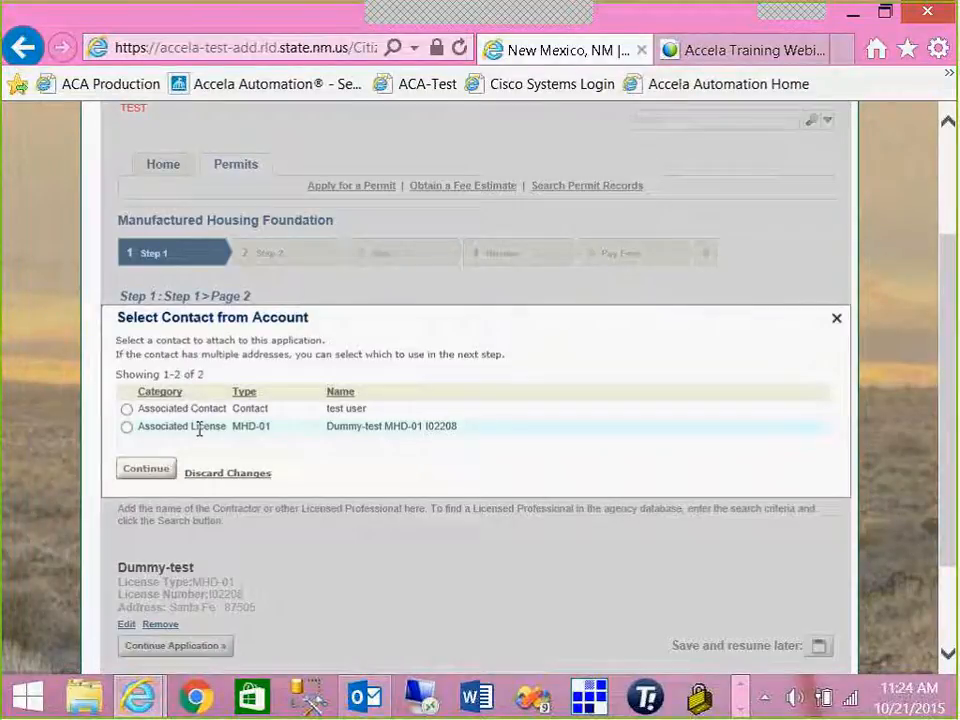
left_click(127, 428)
left_click(140, 468)
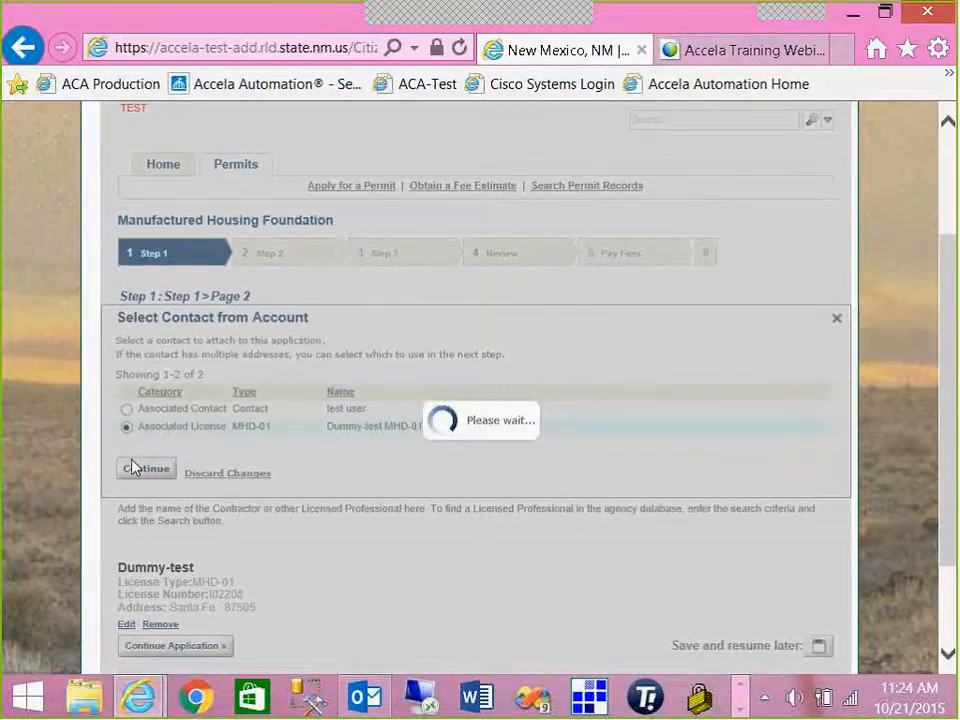
scroll(197, 447, "down", 1)
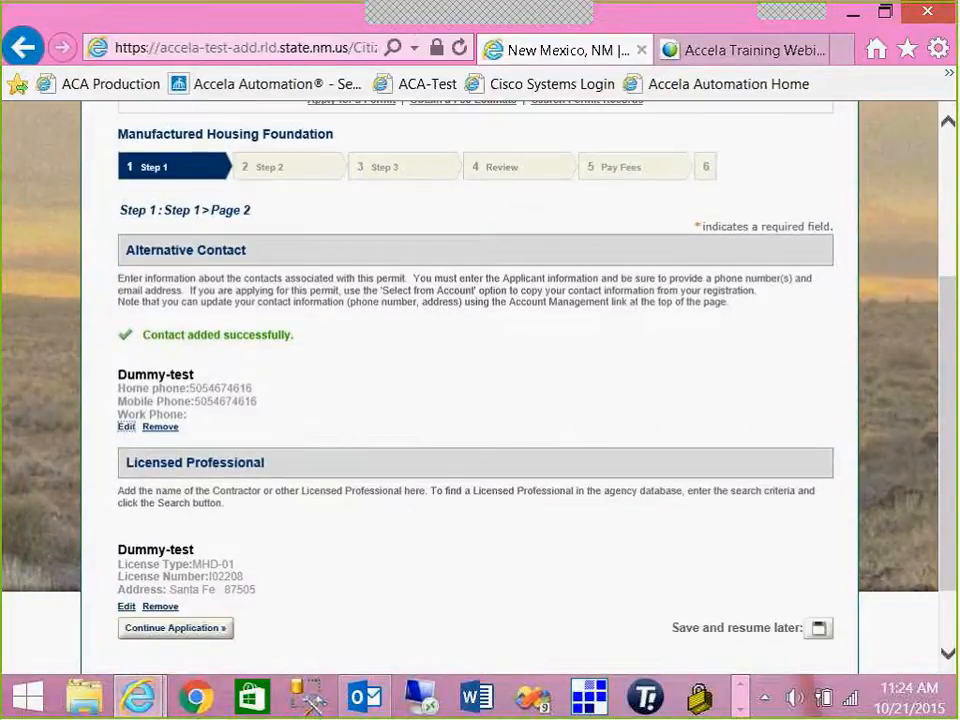
scroll(192, 457, "down", 1)
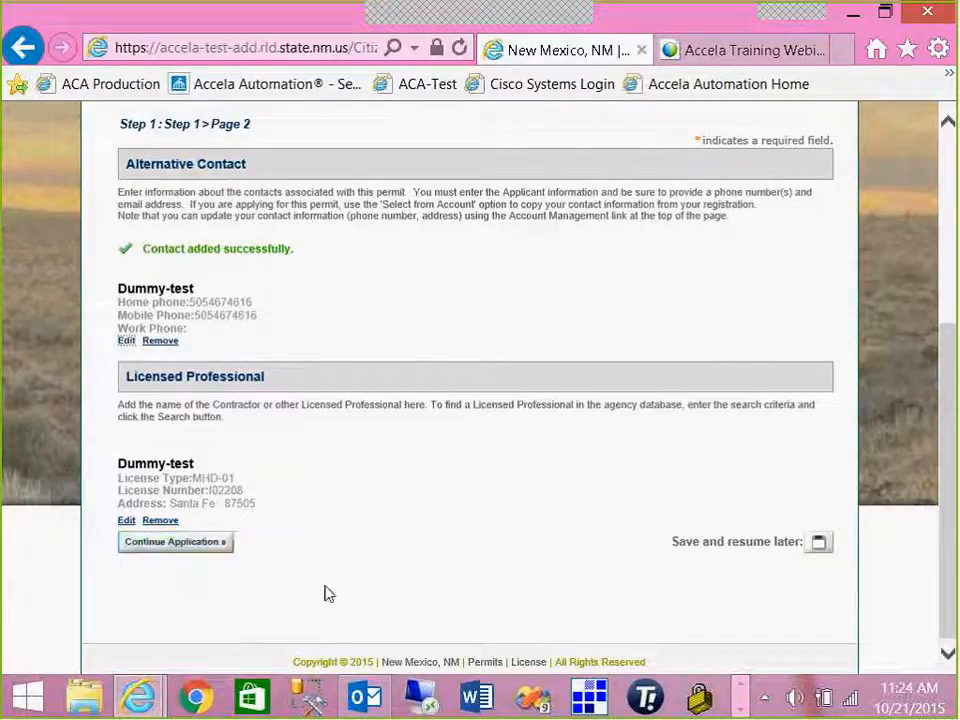
left_click(198, 548)
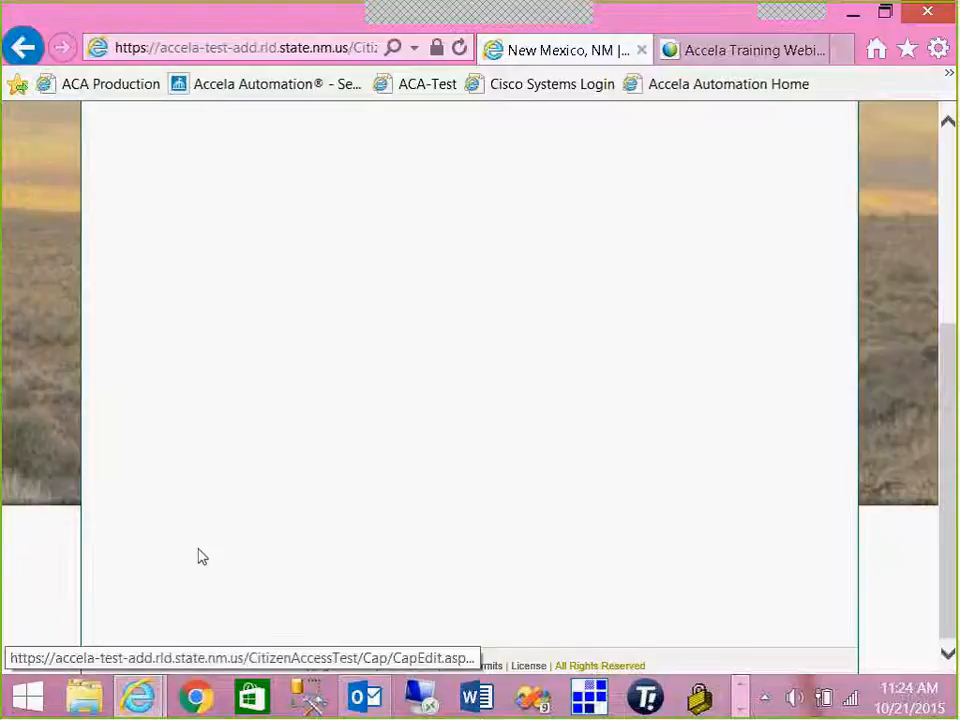
- Enter Project Name 'sewt permit' and Description of Work 'test' in Detail Information
scroll(199, 555, "down", 2)
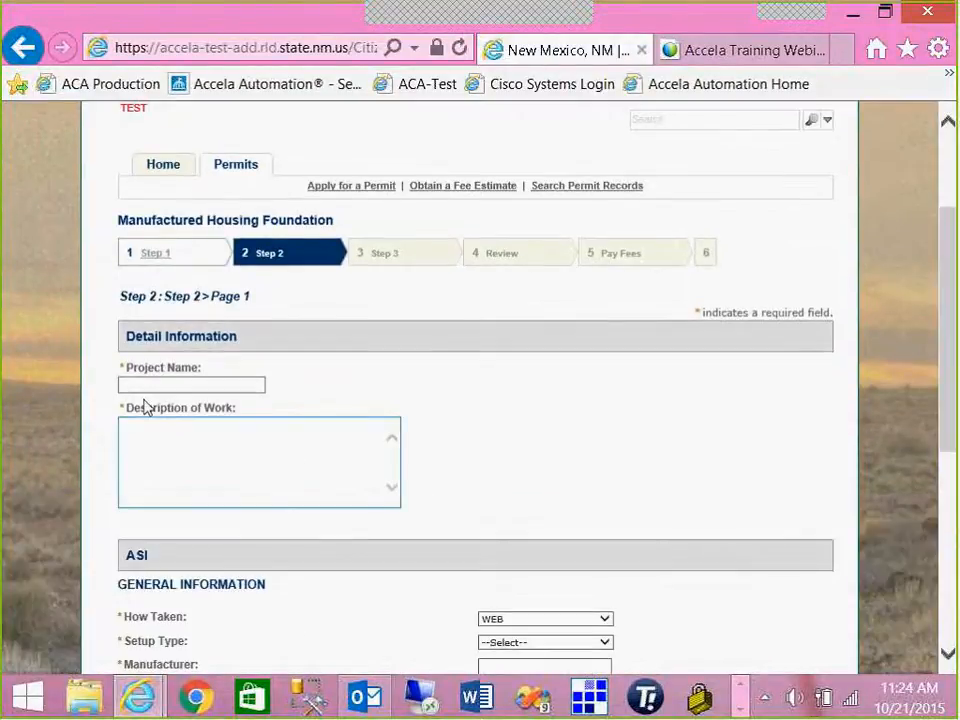
left_click(124, 385)
left_click(167, 471)
left_click(137, 385)
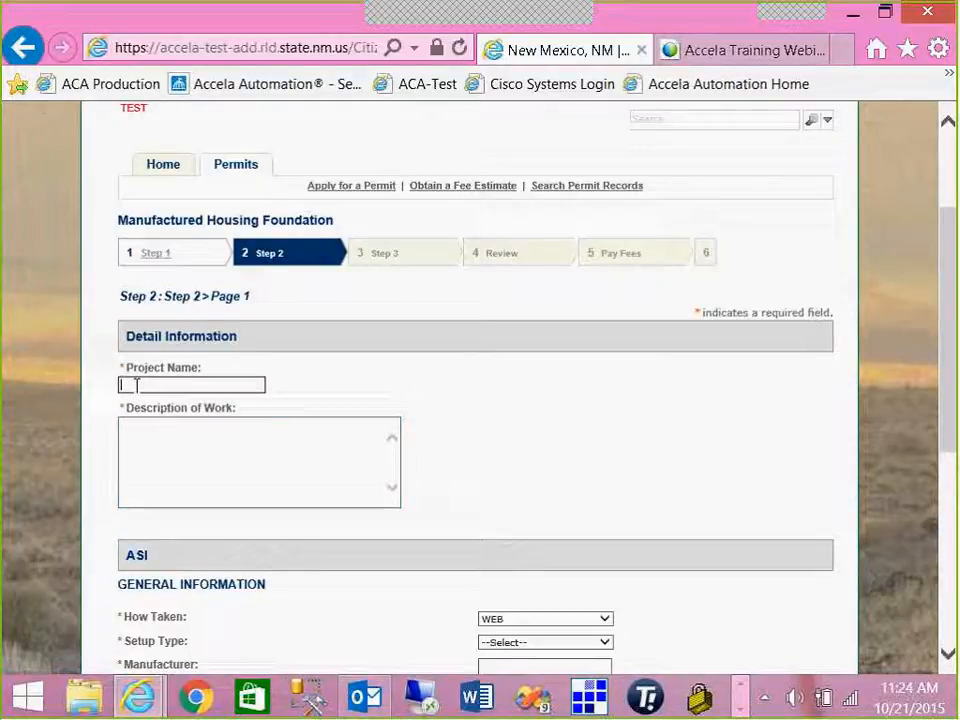
type("sewt pe")
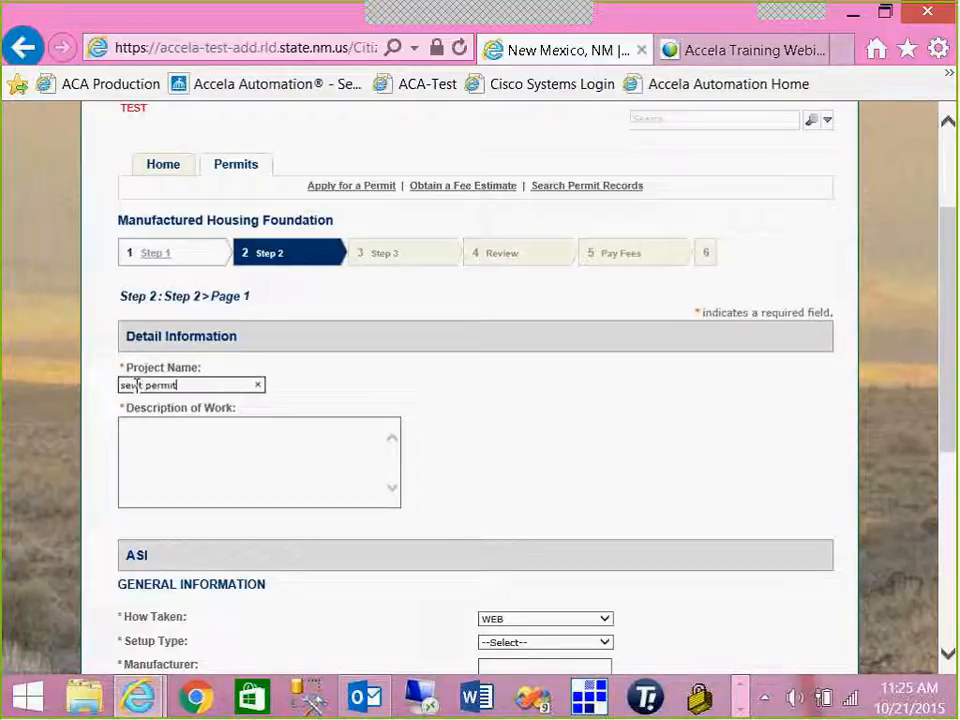
type("rmit")
left_click(131, 433)
type("test")
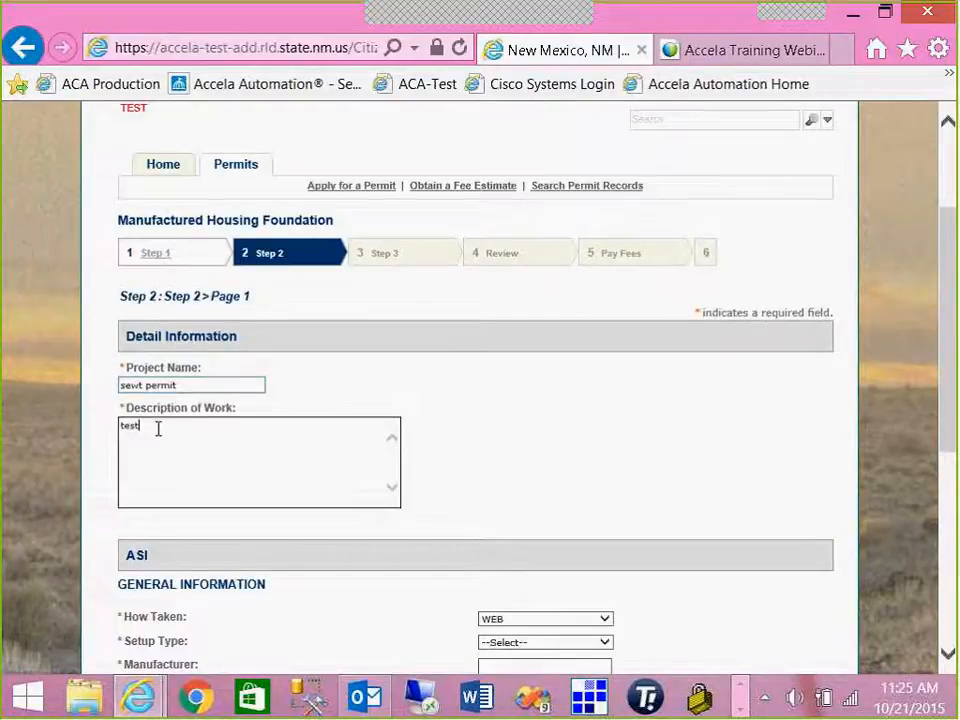
scroll(160, 435, "down", 2)
scroll(175, 448, "down", 3)
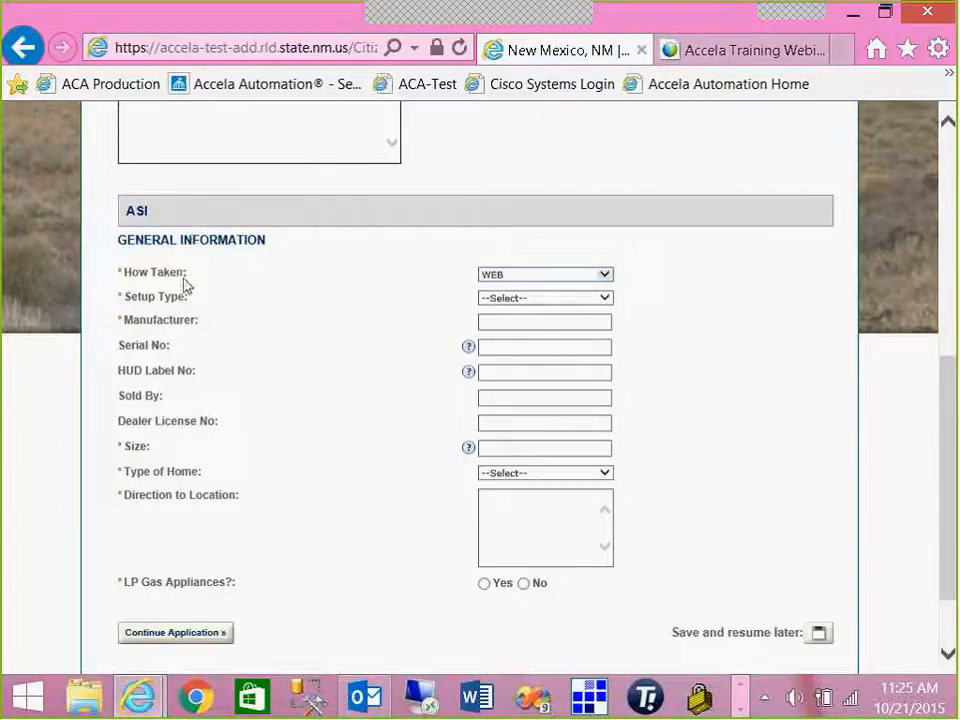
- Set the setup type to Setup and the manufacturer to karsten
left_click(499, 303)
left_click(501, 320)
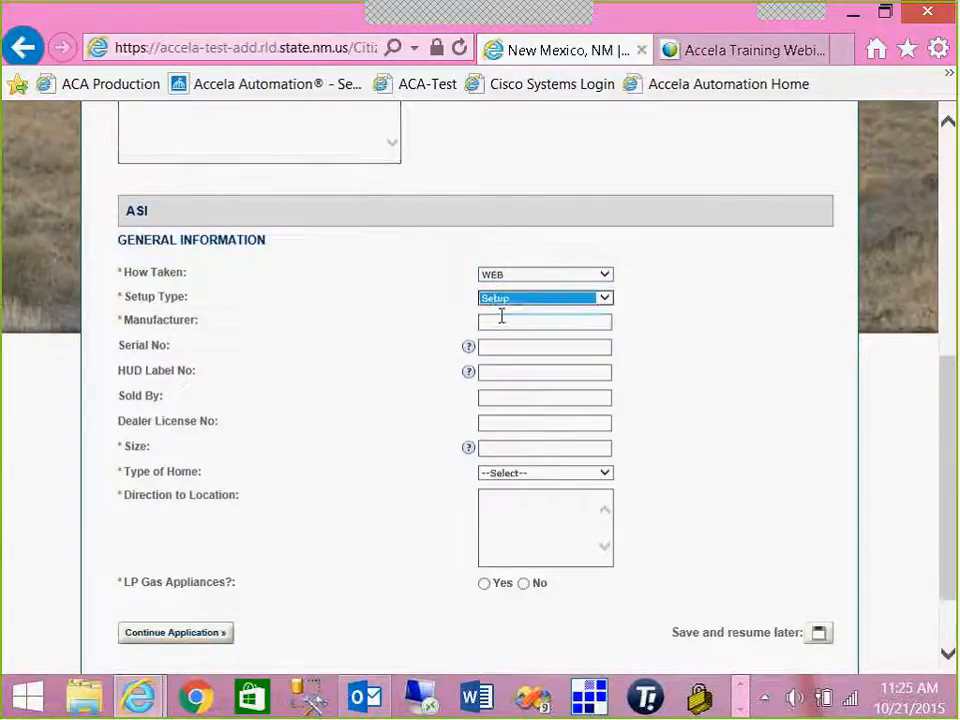
left_click(504, 320)
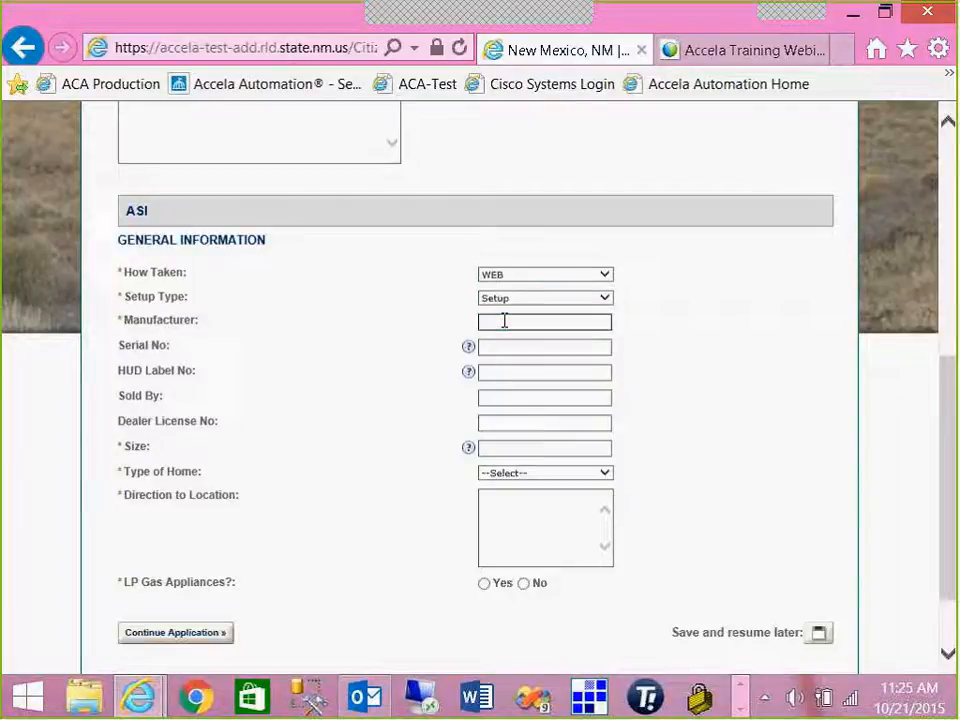
type("karsten")
left_click(506, 347)
left_click(506, 347)
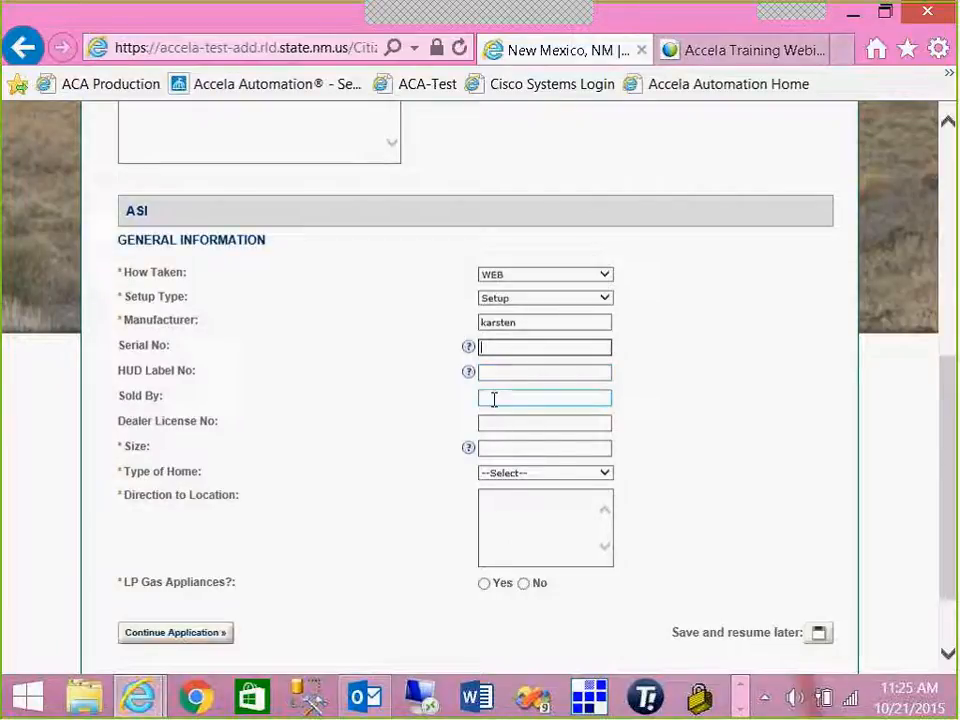
- Set size 20x40, home type Used, directions 'left past the ditch', and LP Gas No
left_click(497, 451)
type("20")
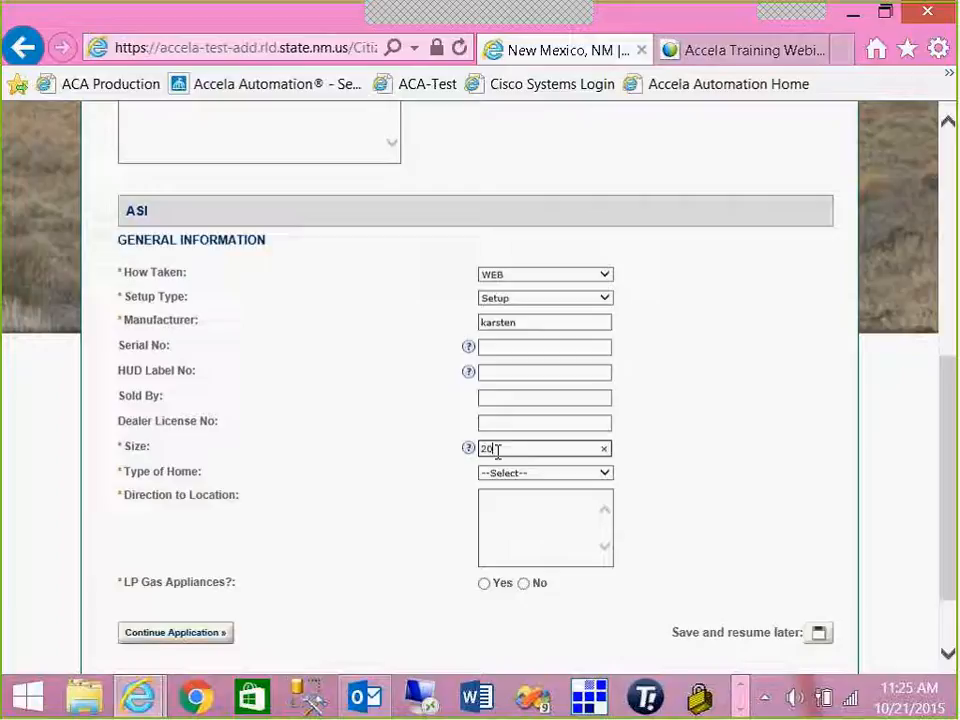
type("x40")
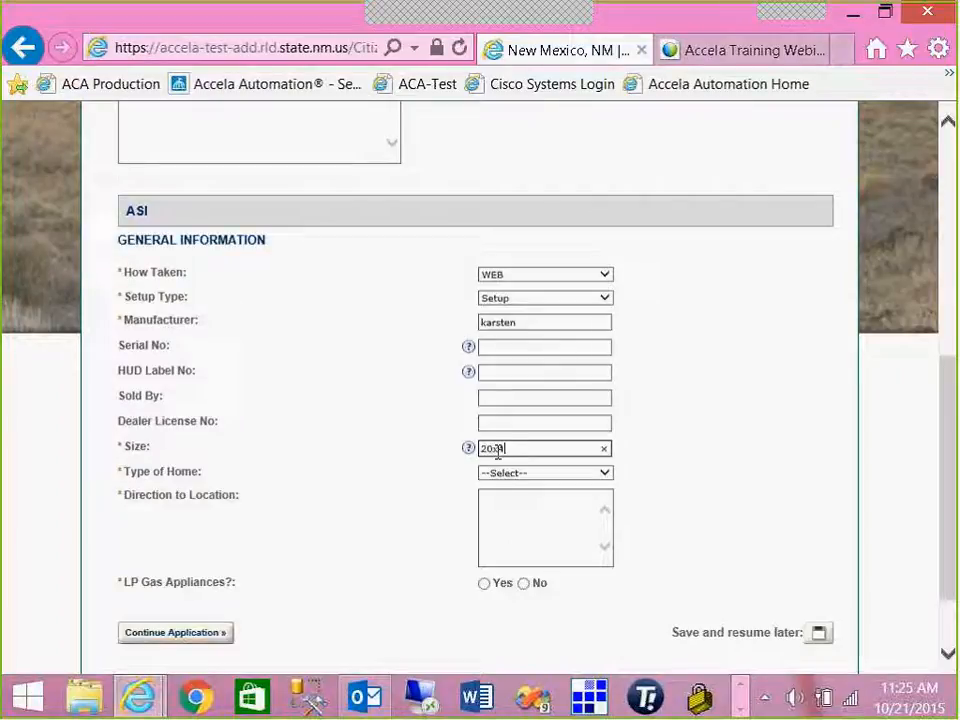
left_click(482, 478)
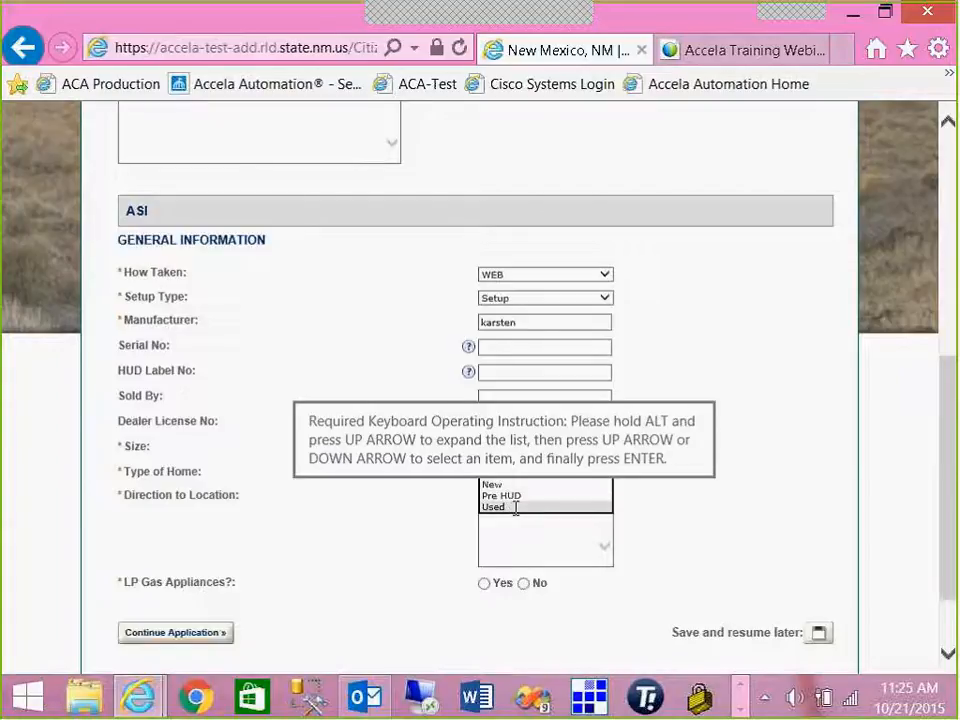
left_click(515, 507)
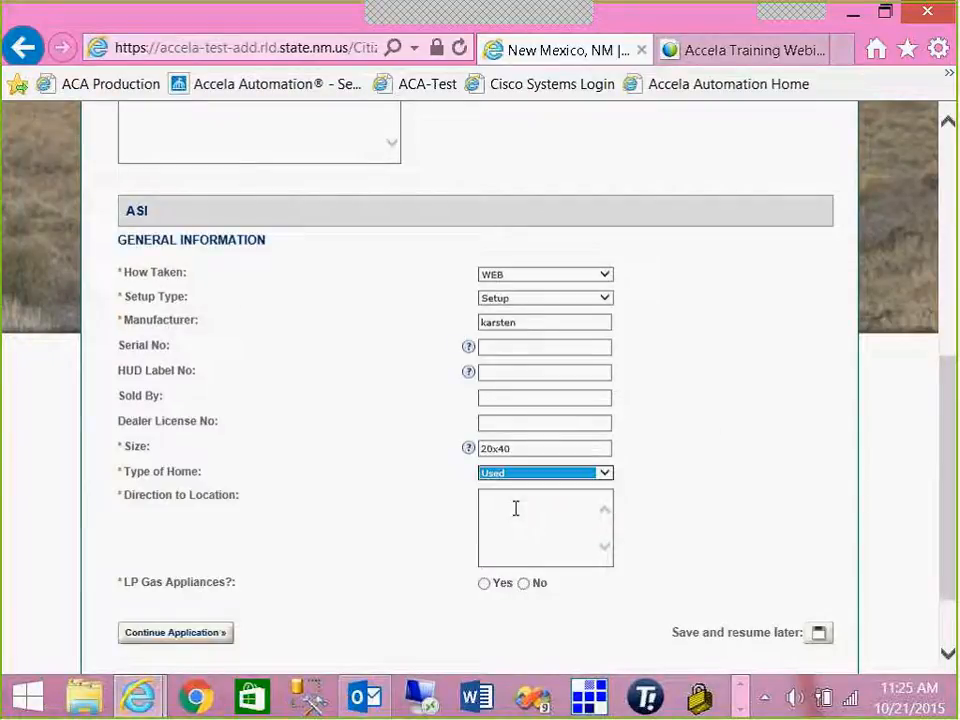
left_click(515, 508)
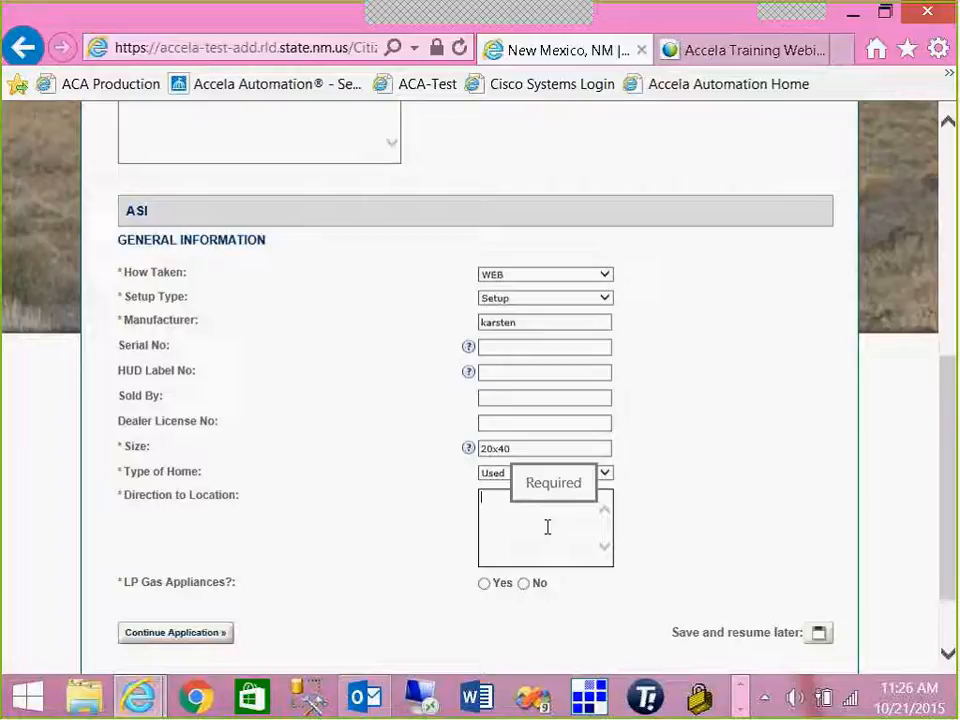
type("left pa")
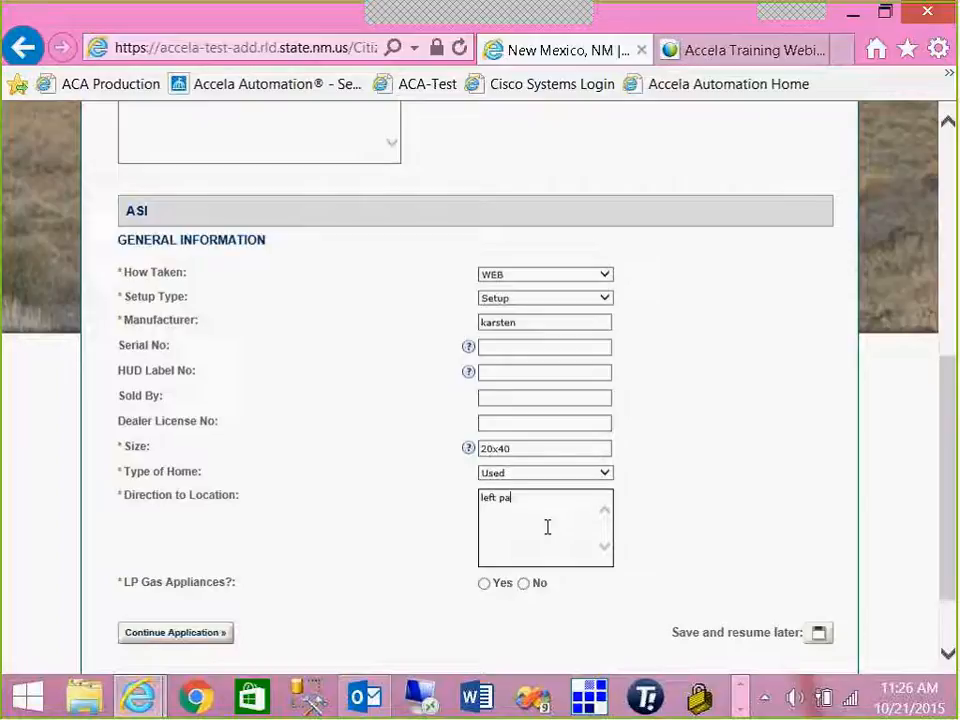
type("st the ditch")
left_click(523, 583)
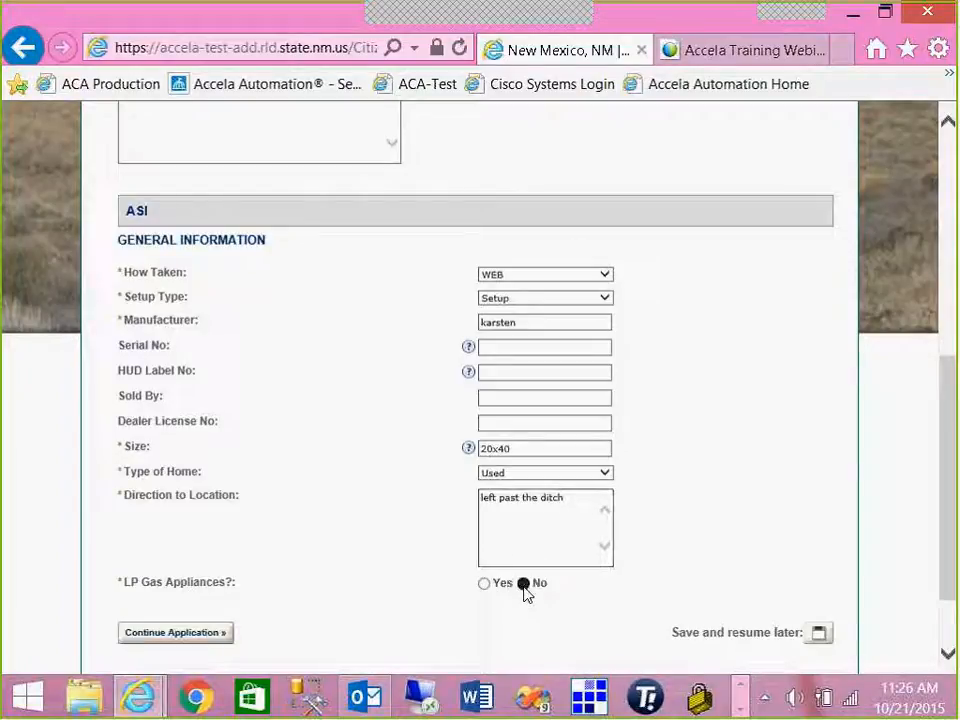
- Advance to the Step 3 Attachment page and continue on without uploading any documents
left_click(220, 635)
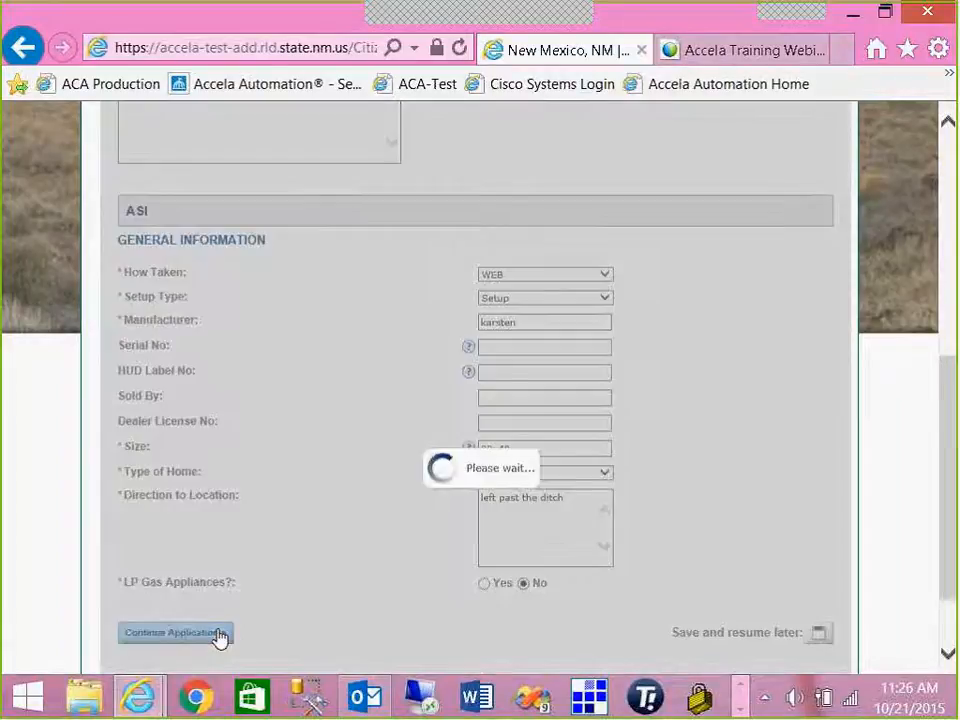
scroll(336, 577, "down", 3)
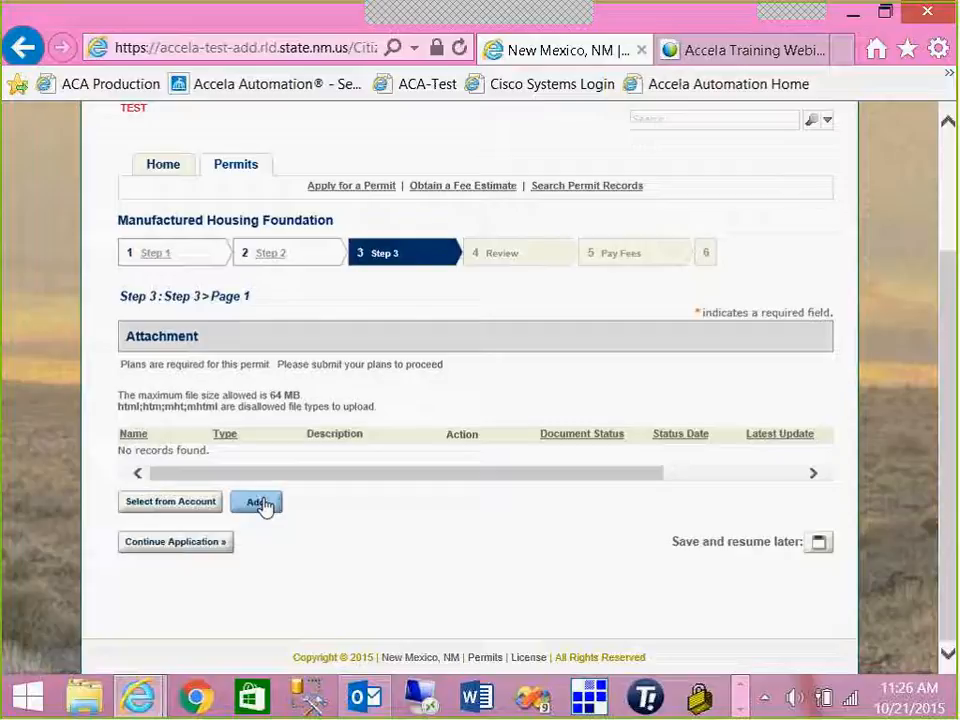
left_click(175, 541)
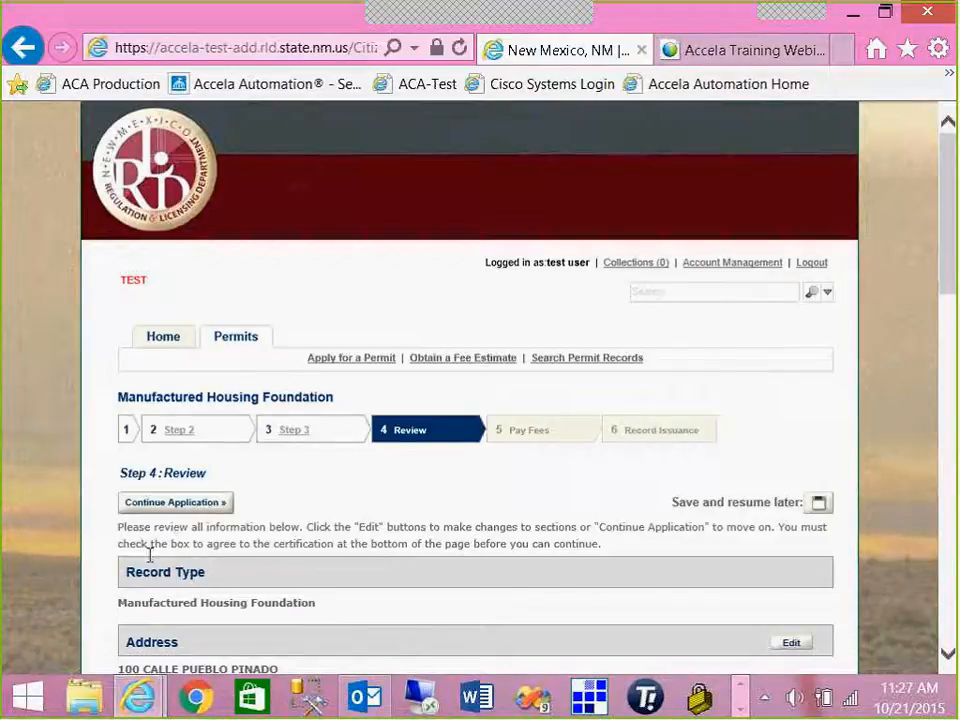
- Scroll through the Step 4 Review summary and agree to the certification dated 10/21/2015
scroll(171, 565, "down", 1)
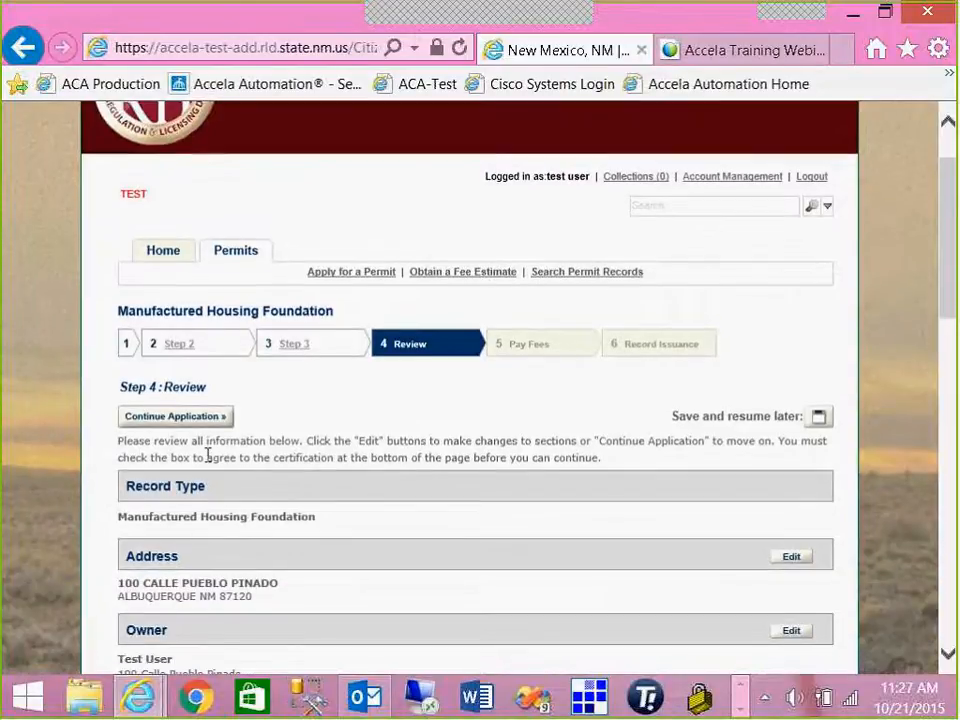
scroll(208, 450, "down", 2)
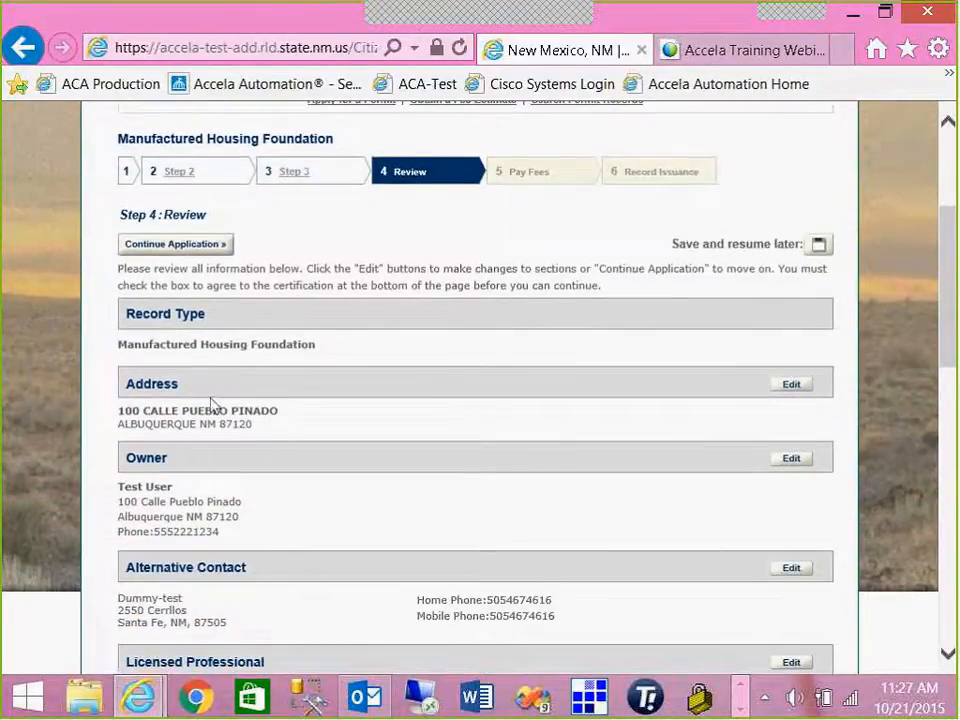
scroll(130, 365, "down", 1)
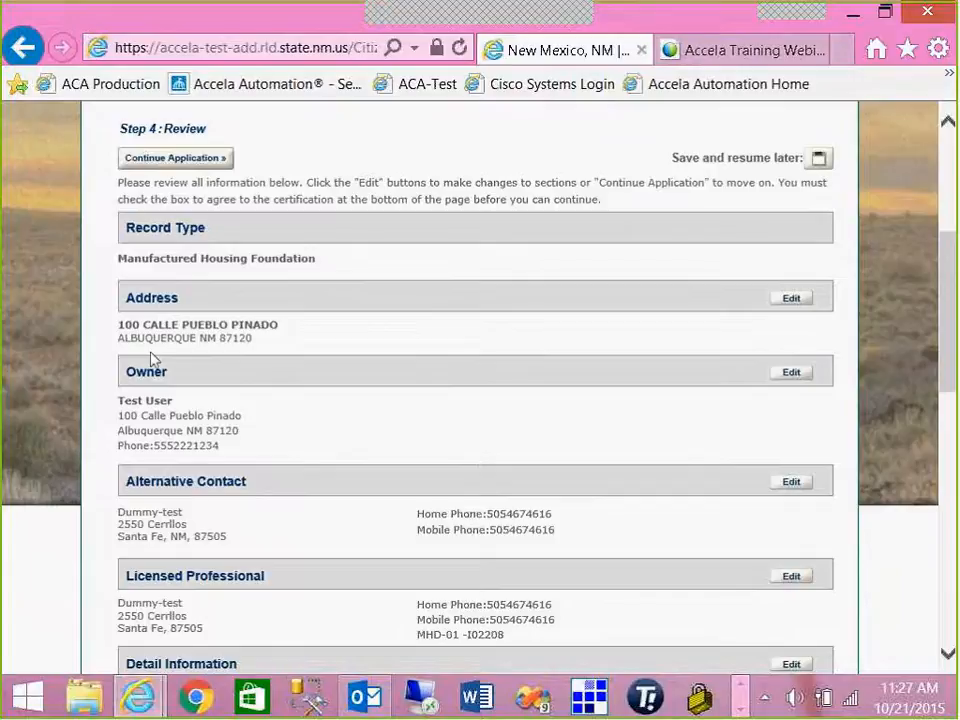
scroll(160, 415, "down", 1)
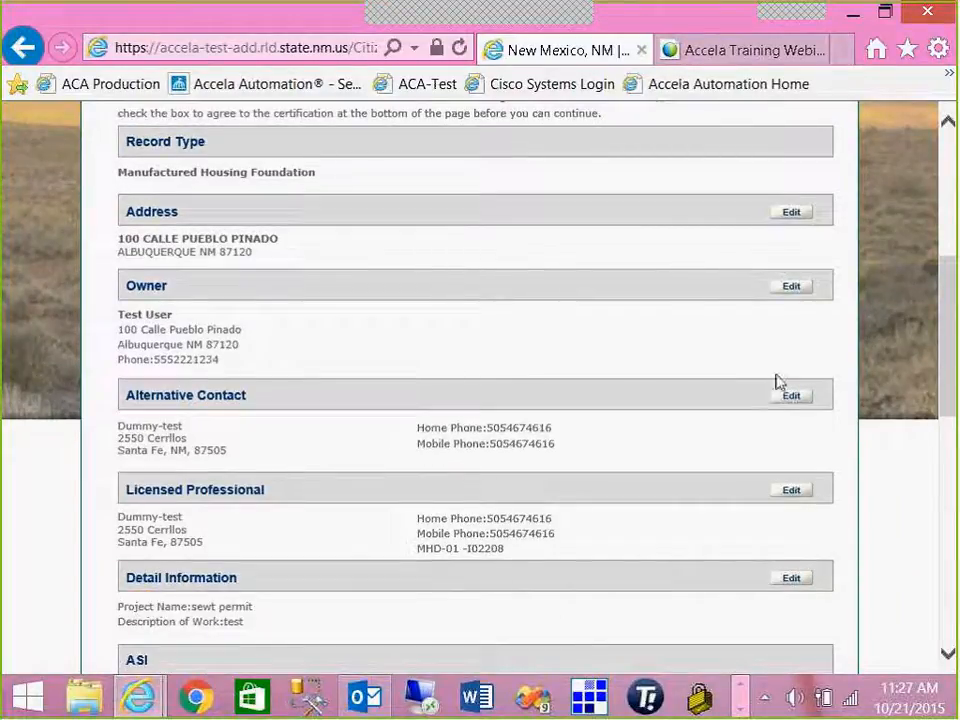
scroll(771, 605, "down", 1)
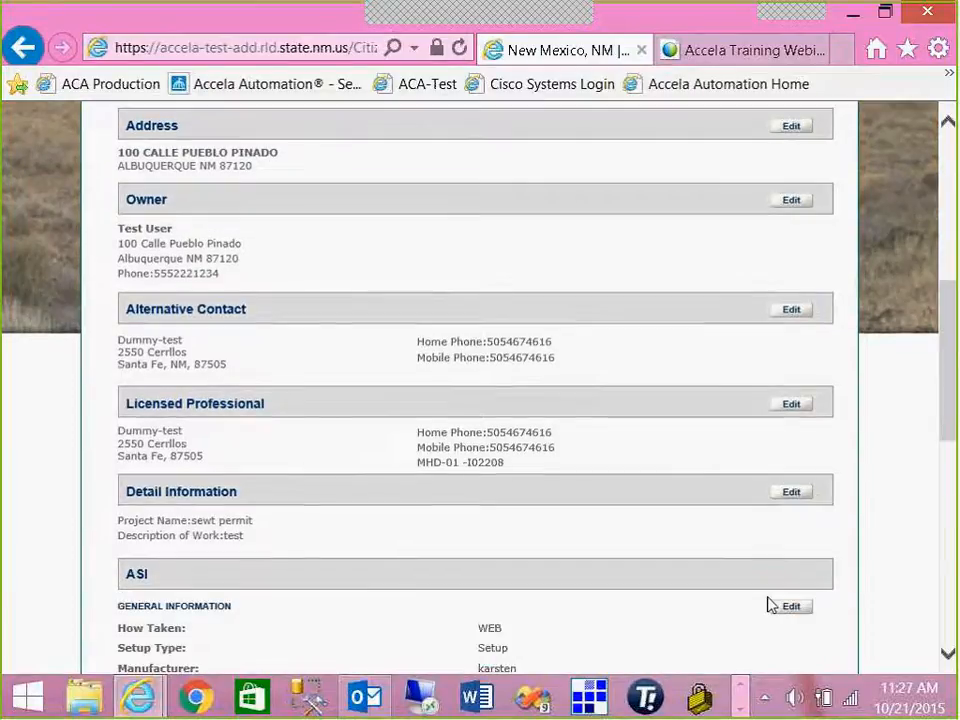
scroll(758, 604, "up", 3)
scroll(752, 601, "up", 1)
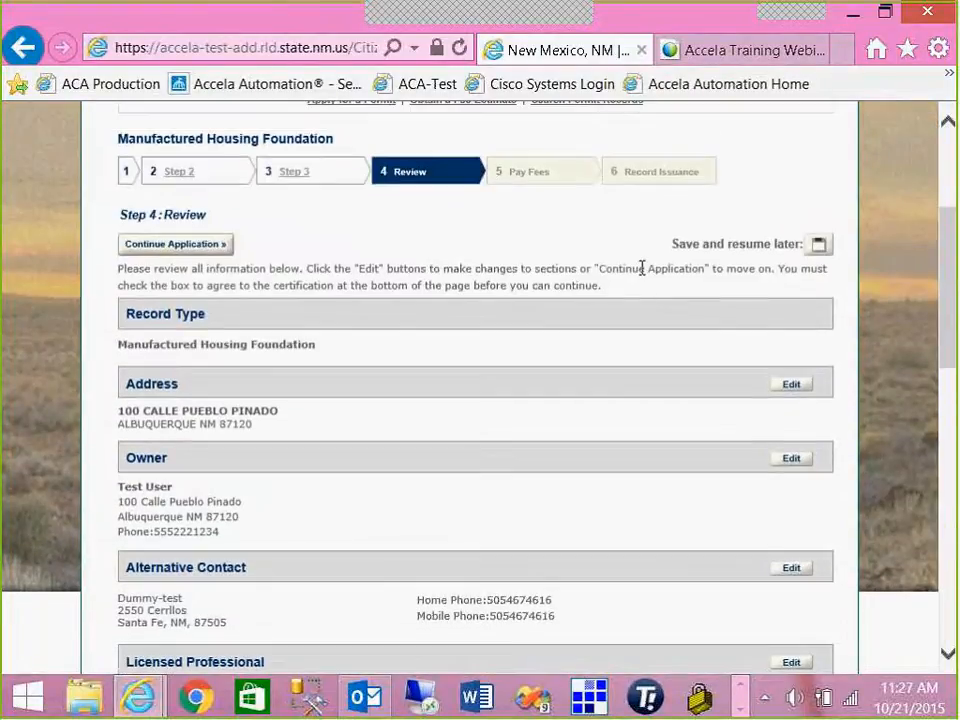
scroll(681, 315, "down", 5)
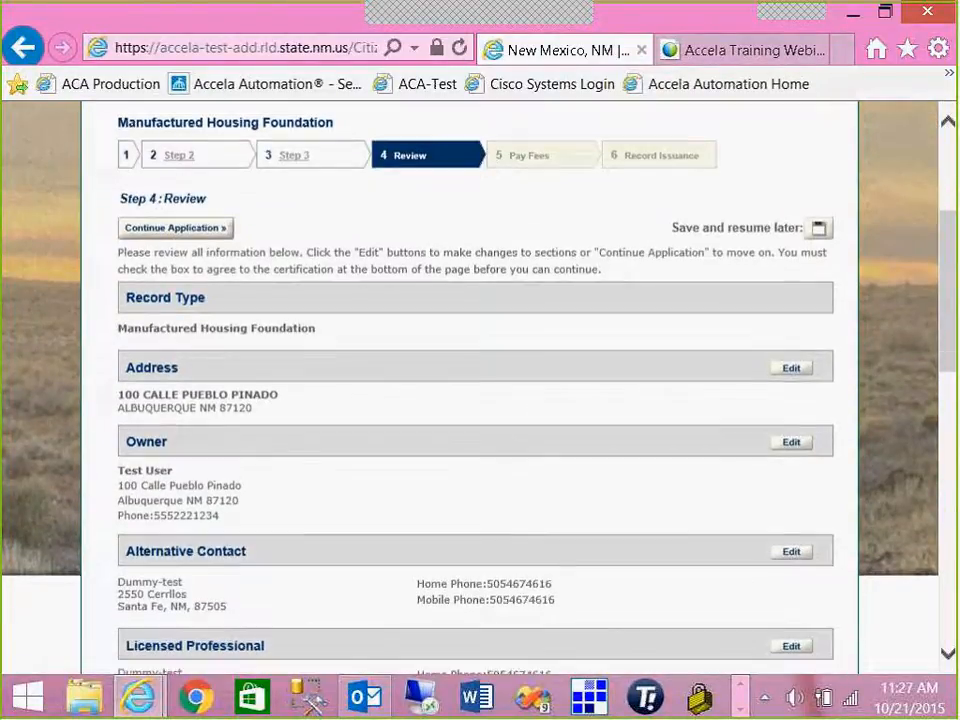
scroll(681, 315, "down", 3)
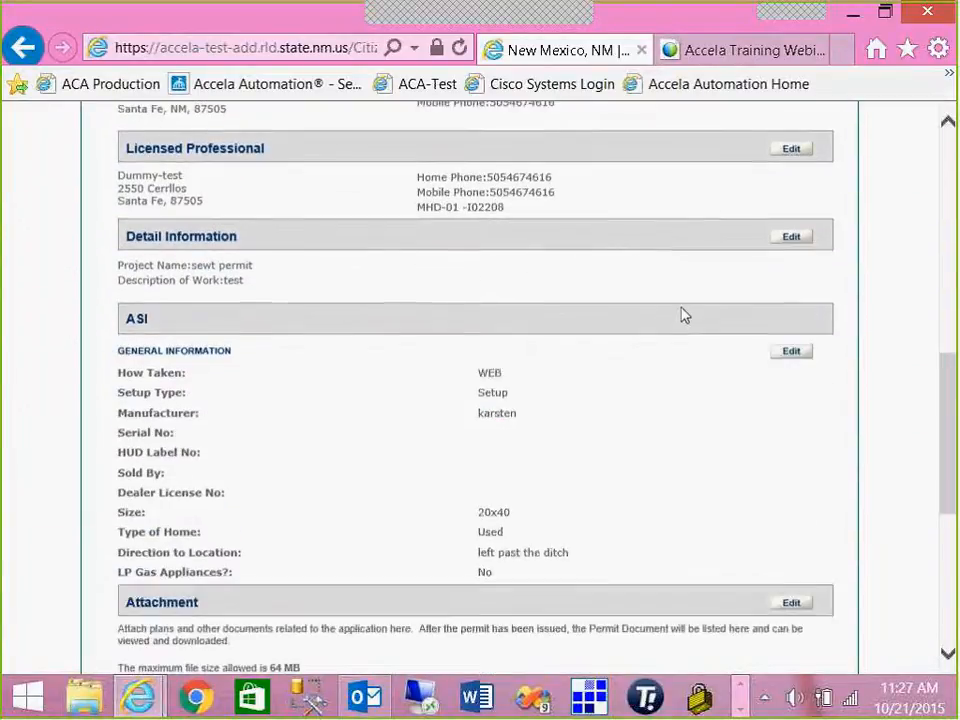
scroll(681, 315, "down", 3)
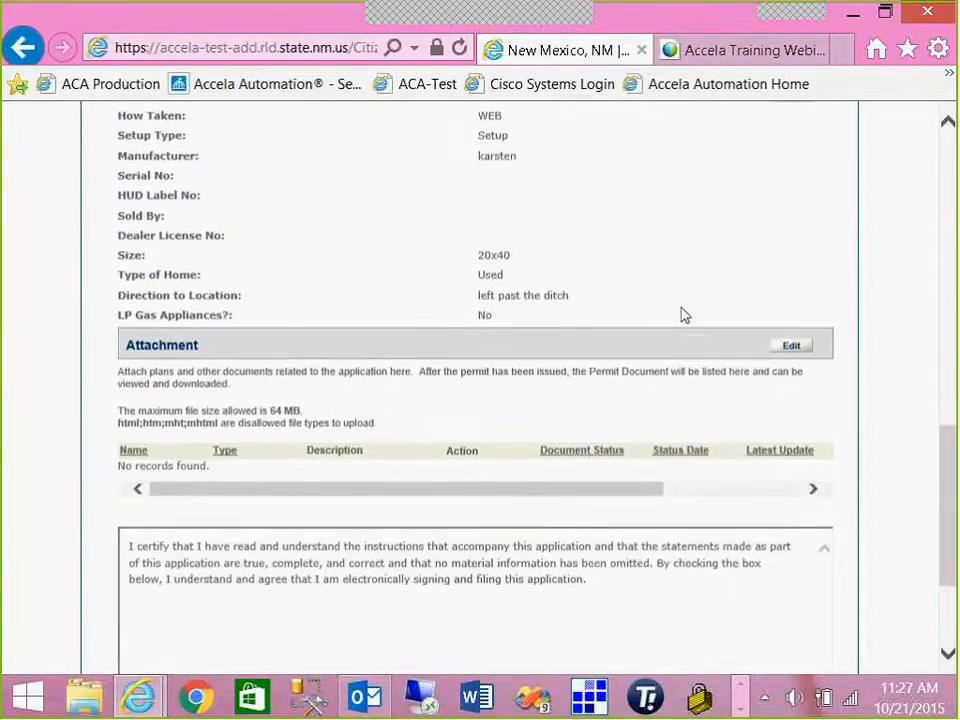
scroll(681, 315, "down", 1)
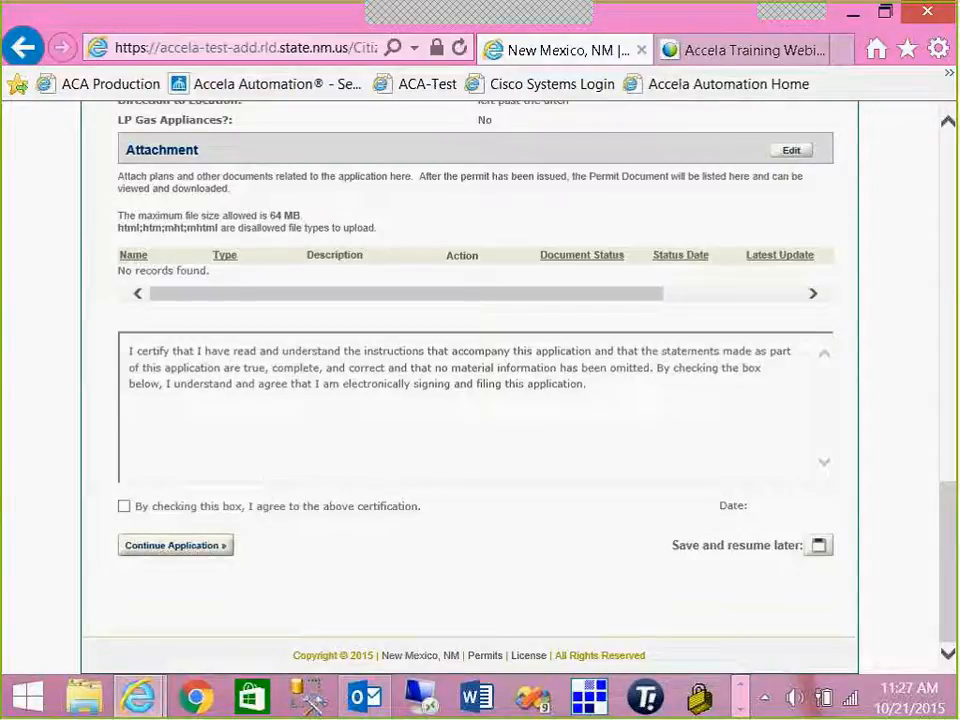
left_click(124, 506)
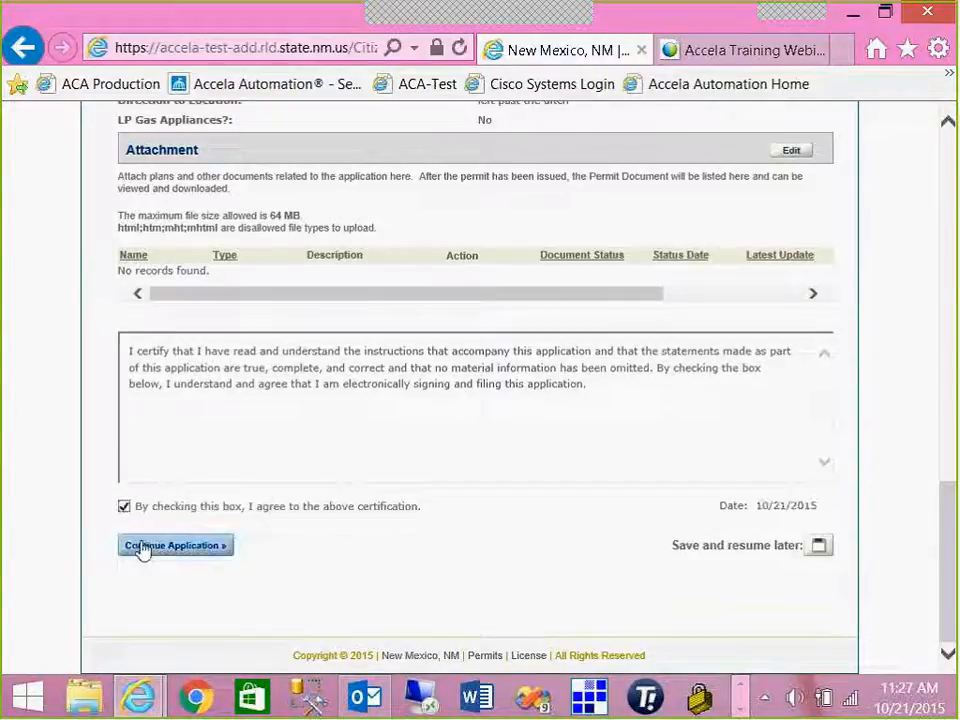
- Advance from the review to Step 5: Pay Fees for the $65.00 permit fee
left_click(143, 548)
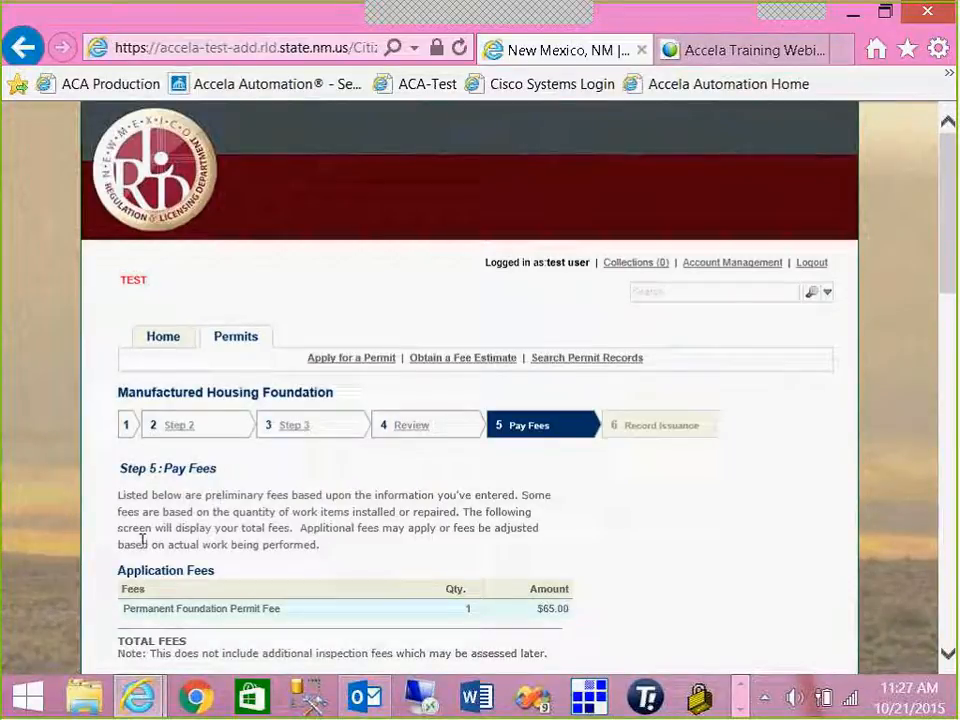
scroll(510, 512, "down", 2)
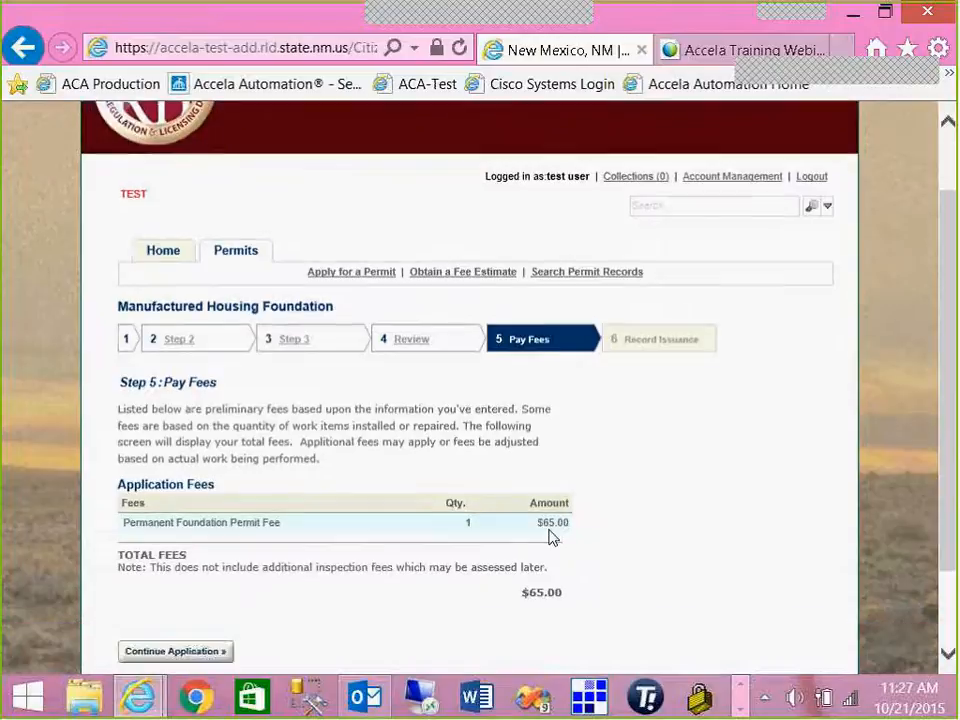
scroll(392, 571, "down", 2)
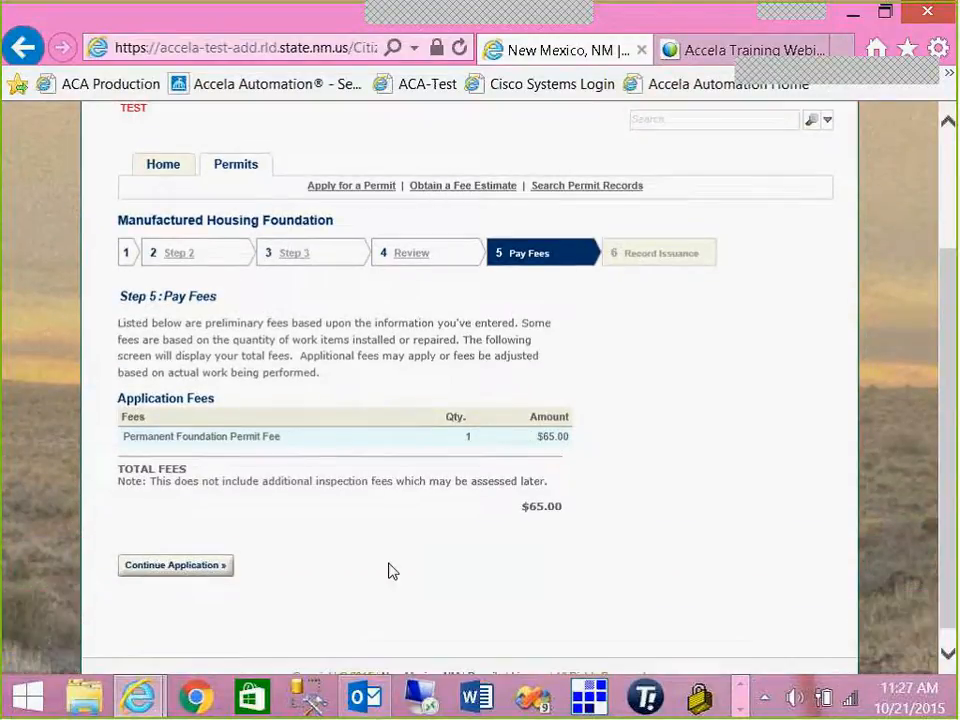
left_click(168, 570)
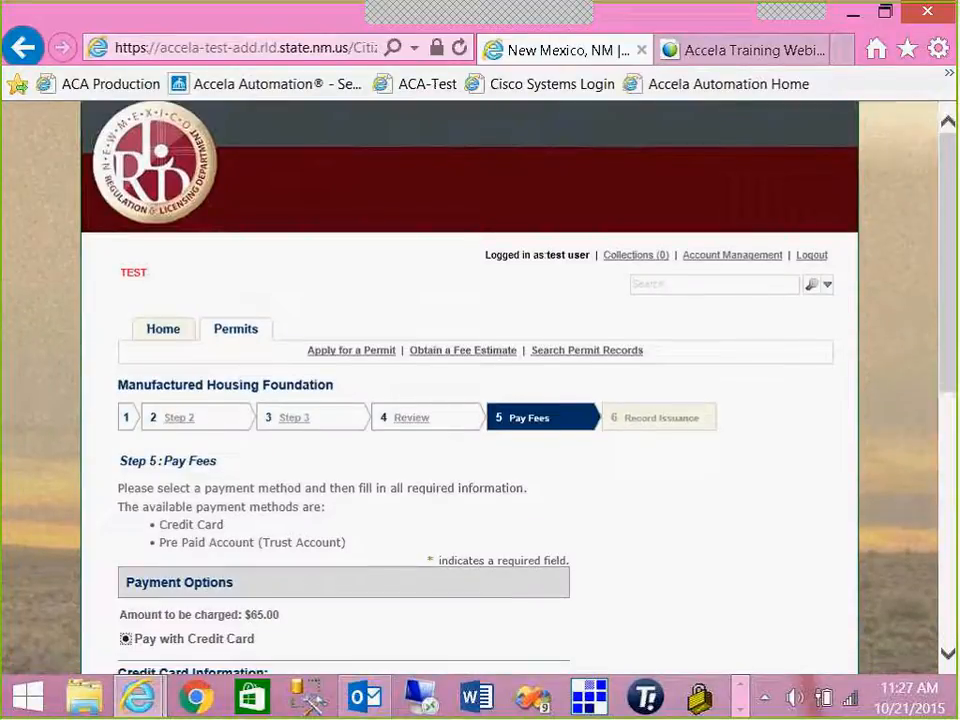
- Inspect the credit card form's accepted card types and the Name on Card field
scroll(190, 540, "down", 1)
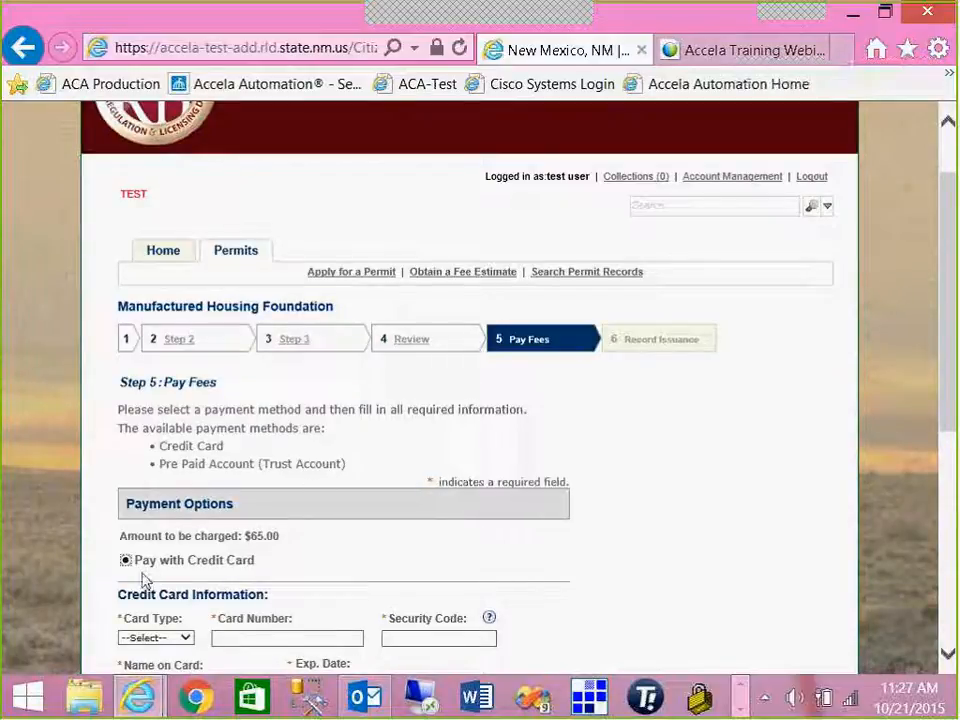
scroll(143, 575, "down", 1)
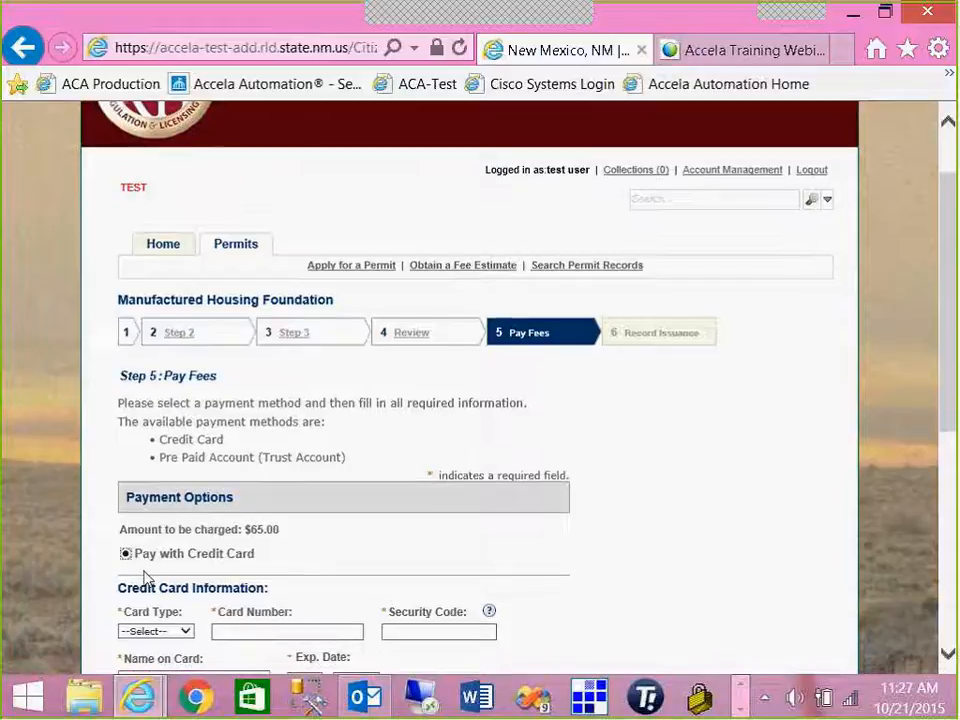
left_click(165, 552)
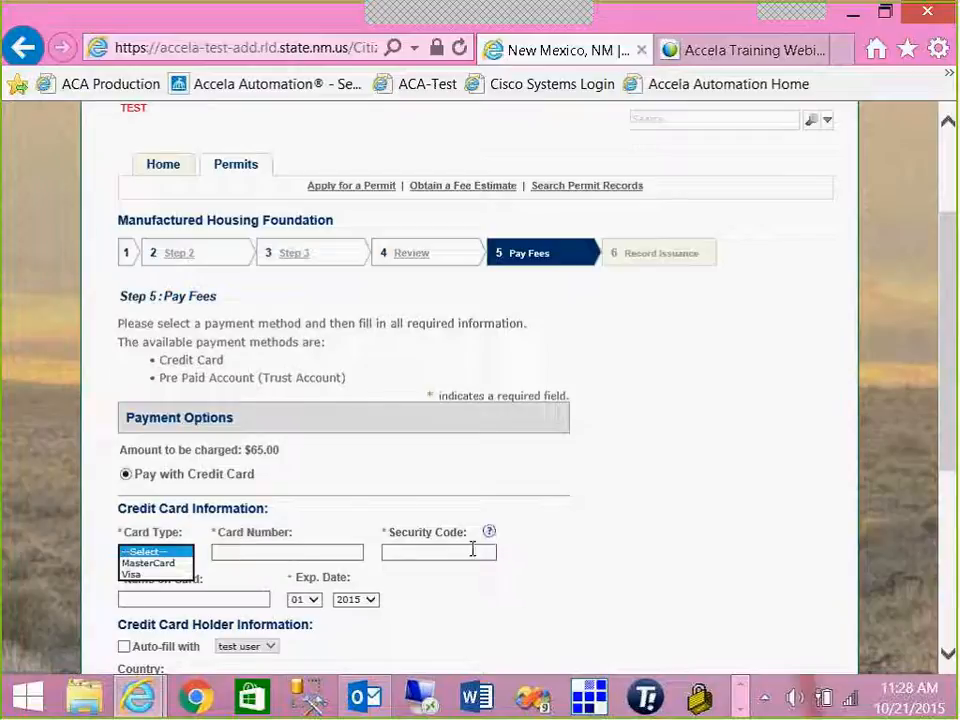
left_click(232, 597)
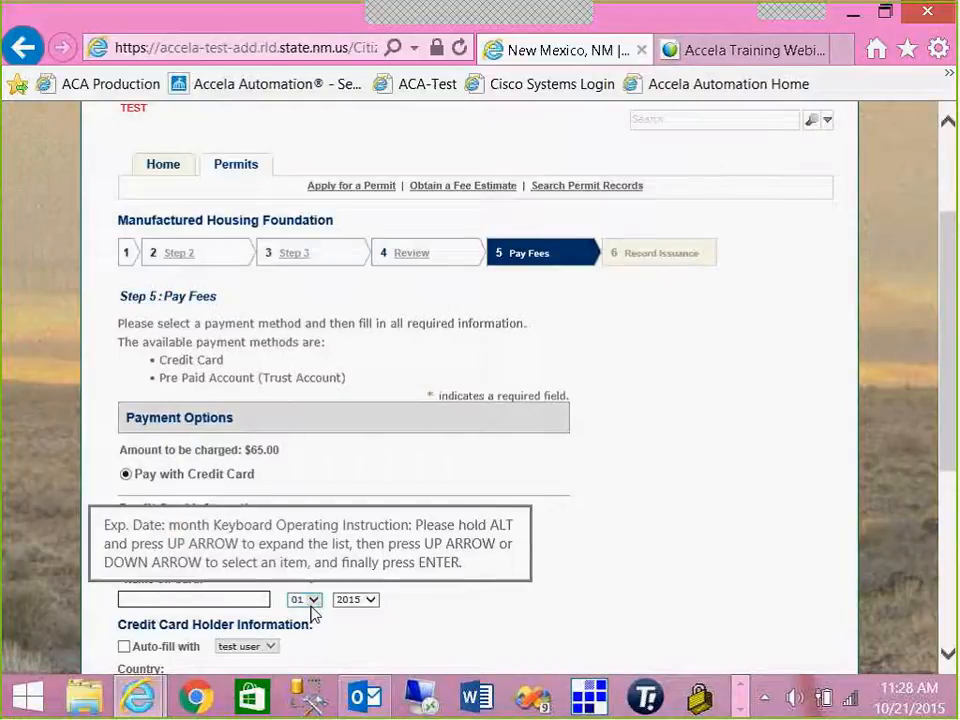
scroll(312, 614, "down", 4)
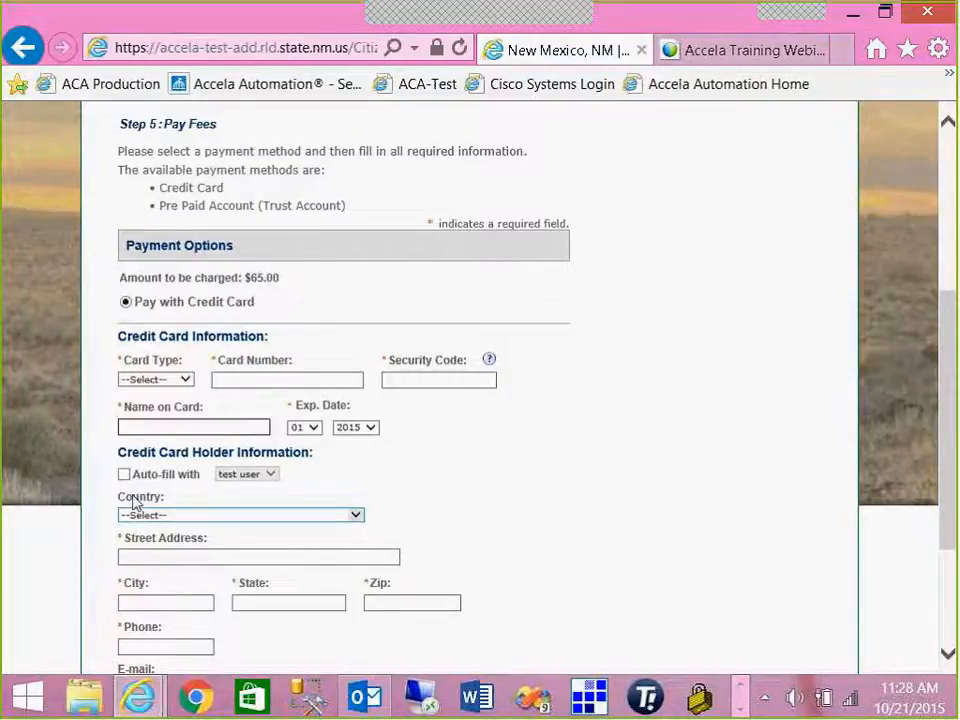
scroll(135, 503, "down", 2)
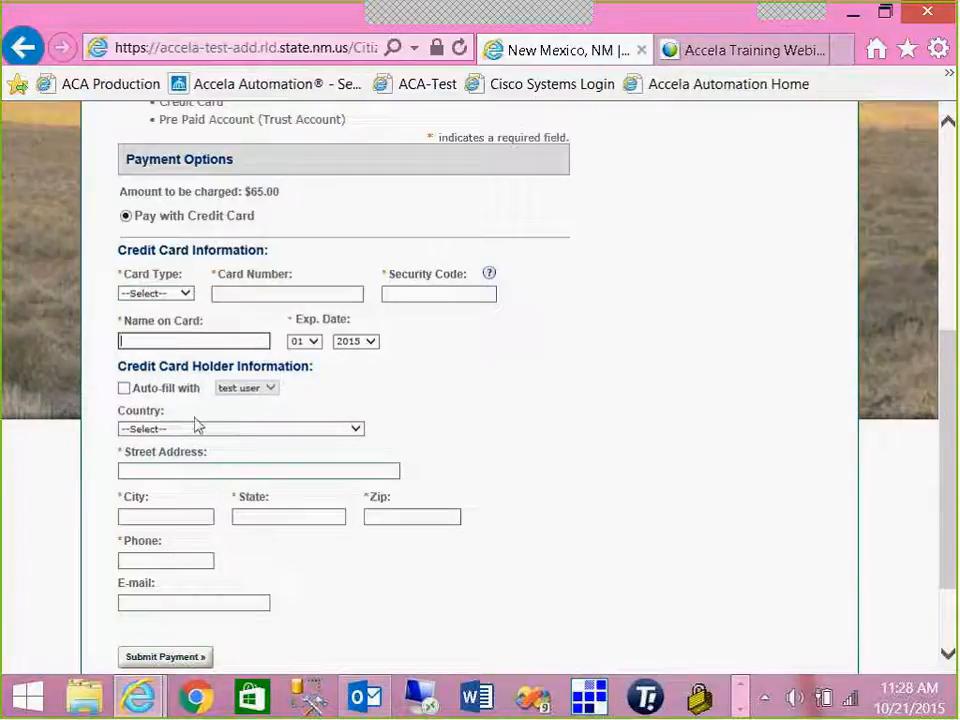
scroll(268, 628, "up", 2)
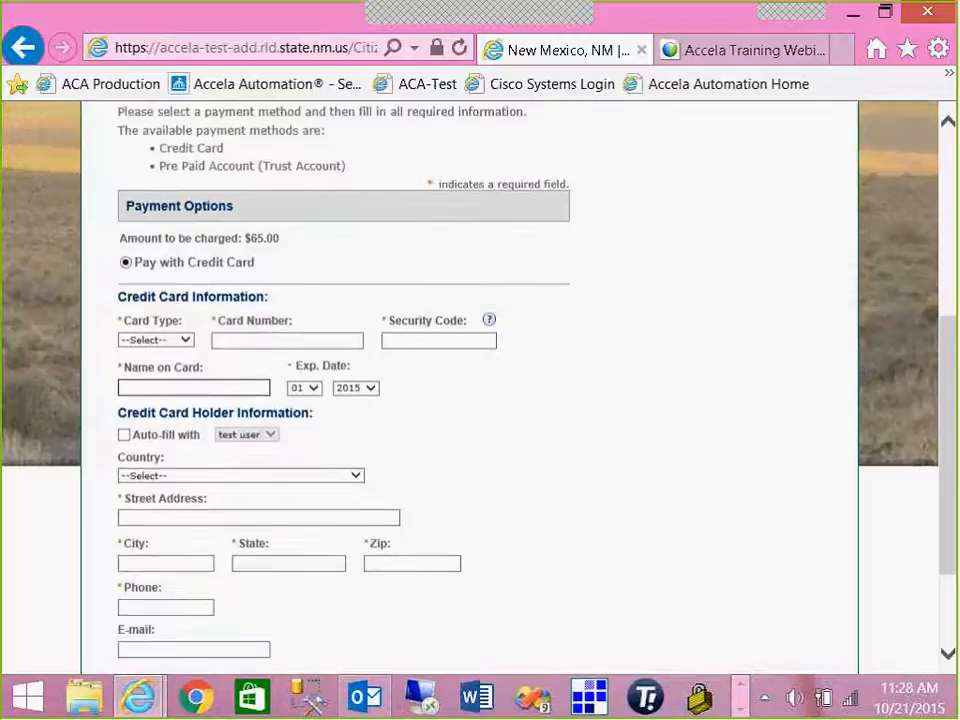
scroll(268, 628, "up", 1)
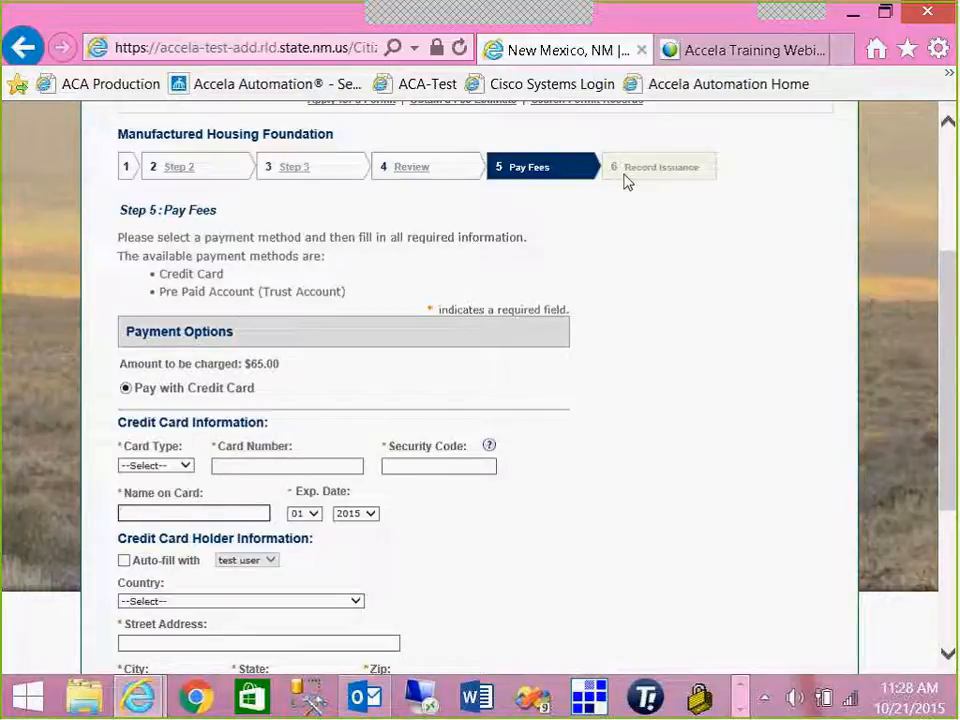
scroll(630, 152, "up", 1)
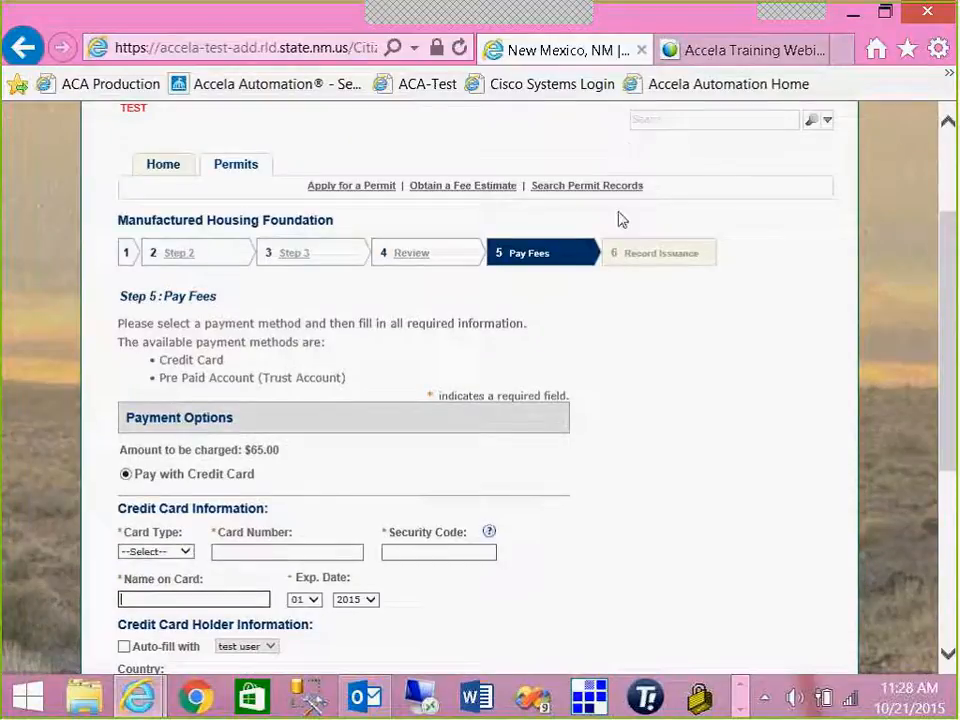
- Return to the Review step and save the application to resume later
left_click(420, 253)
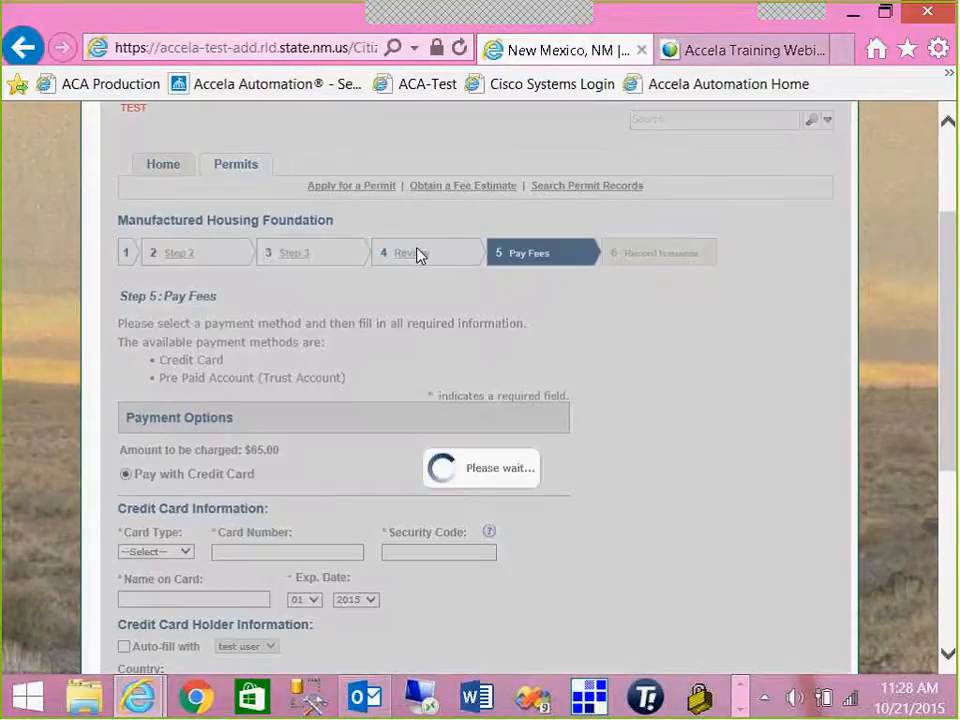
scroll(527, 386, "down", 1)
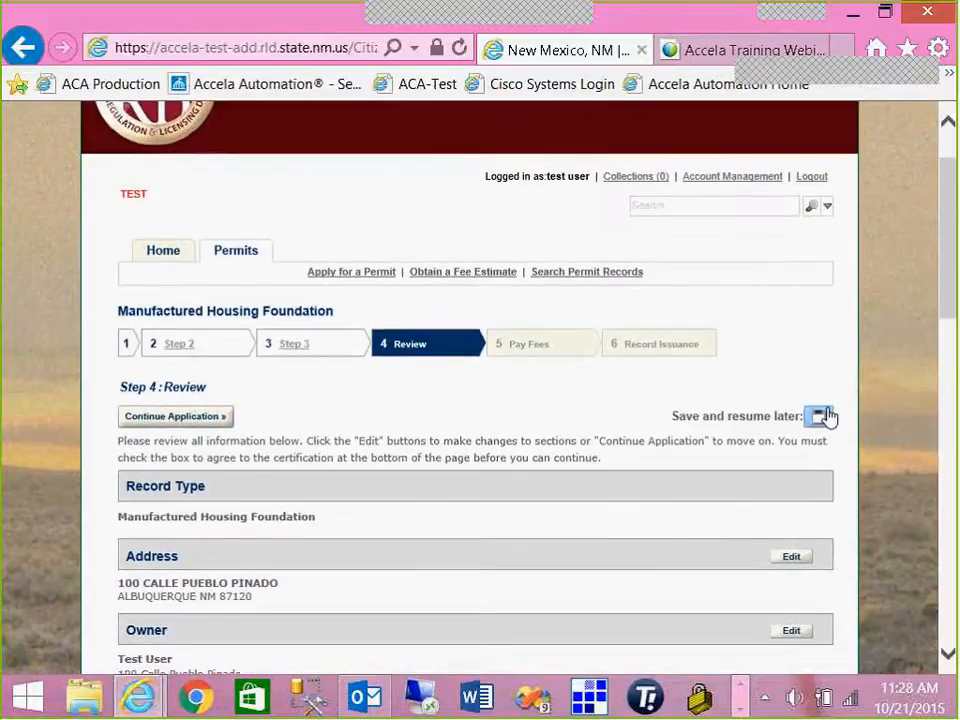
left_click(820, 416)
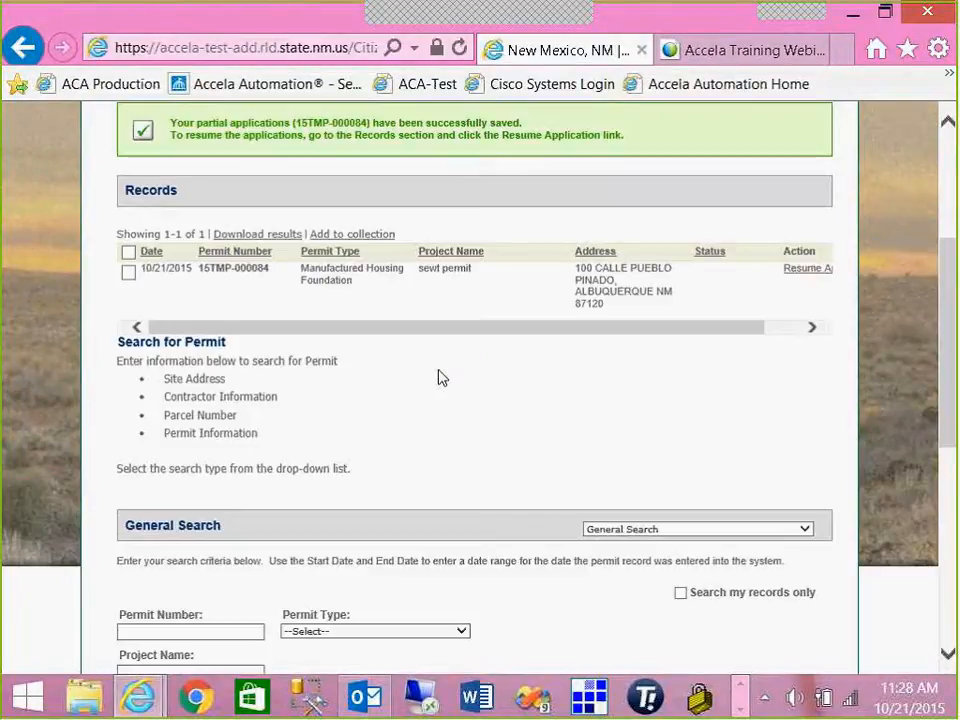
- Highlight the saved application's permit number in the confirmation message
scroll(296, 242, "up", 1)
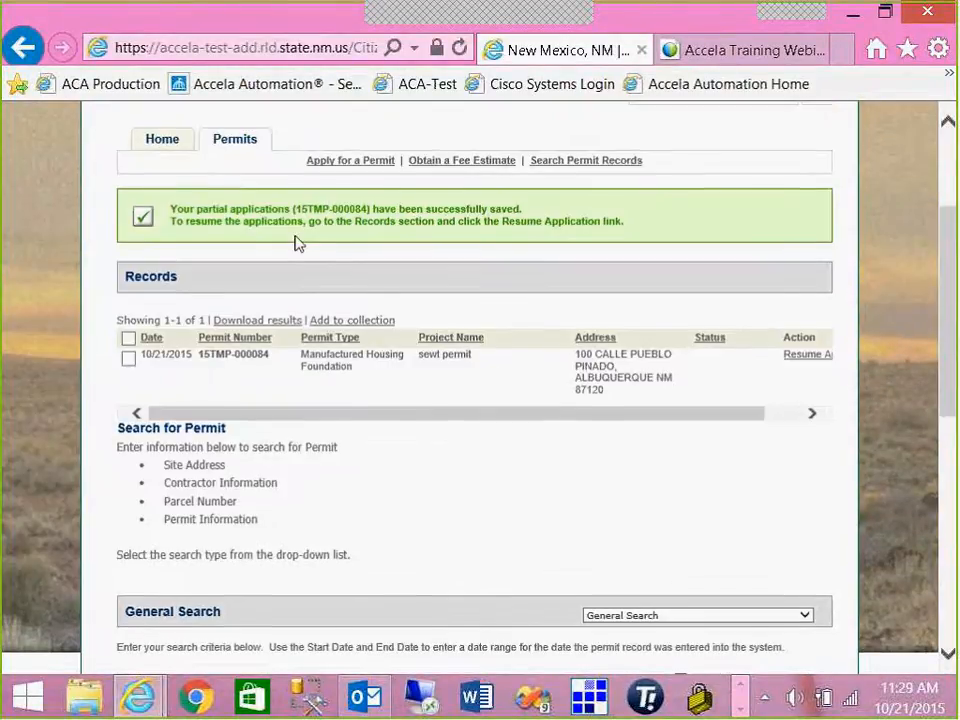
left_click_drag(295, 212, 370, 212)
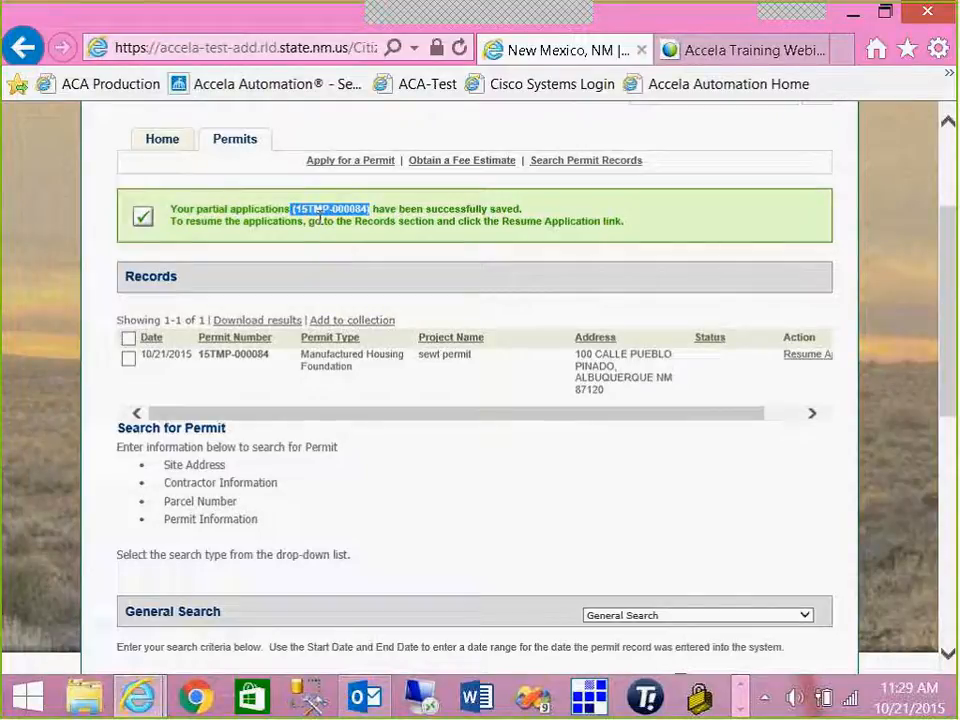
left_click(340, 259)
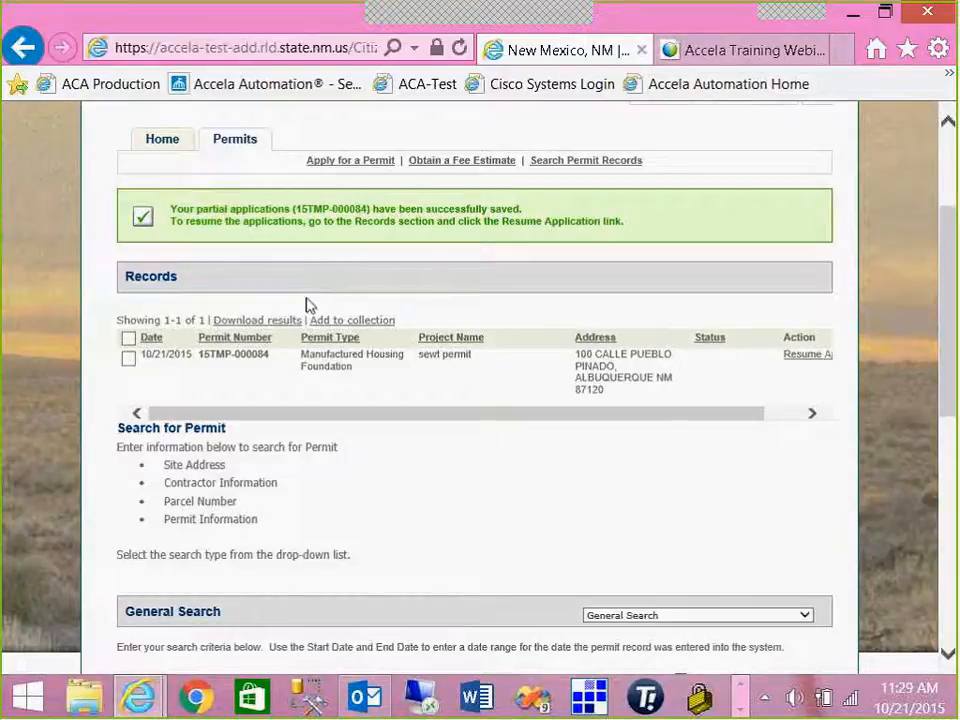
left_click_drag(744, 418, 789, 420)
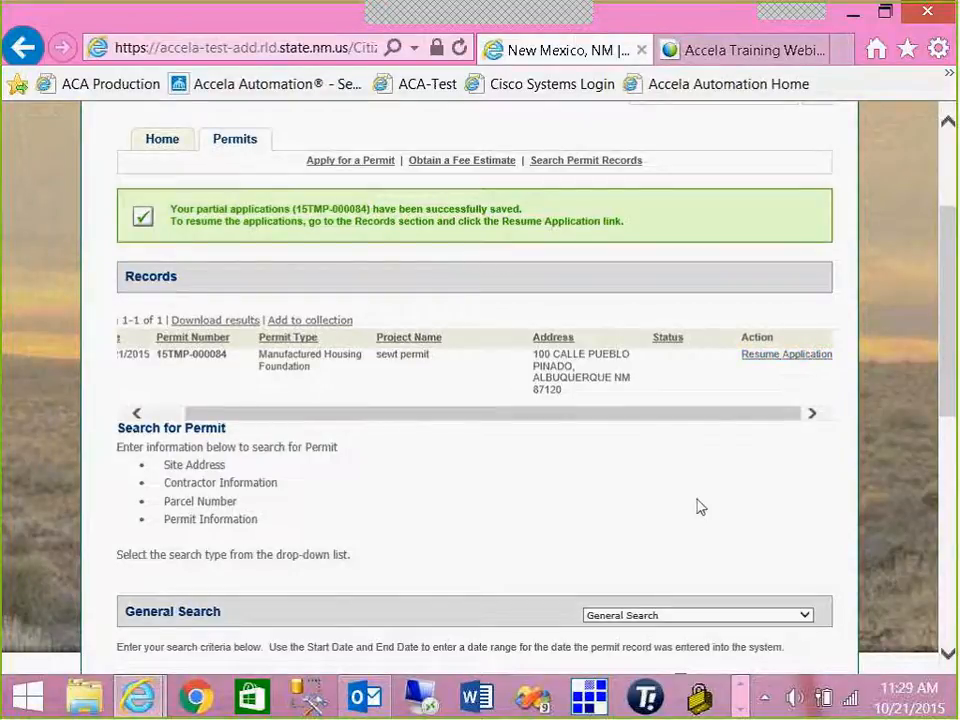
scroll(700, 507, "up", 1)
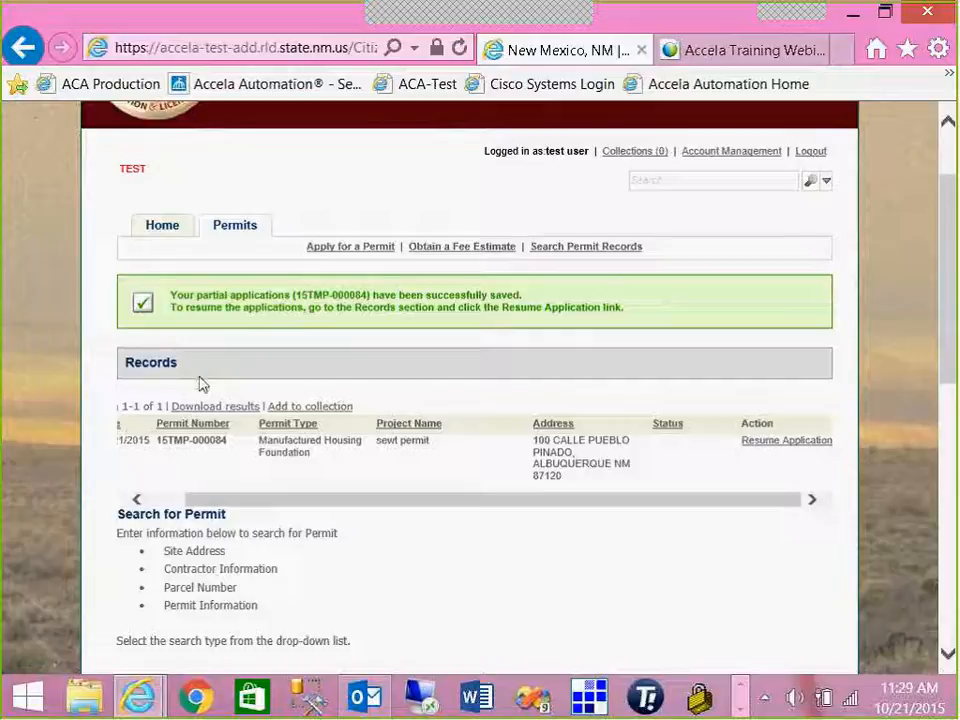
left_click_drag(242, 503, 204, 503)
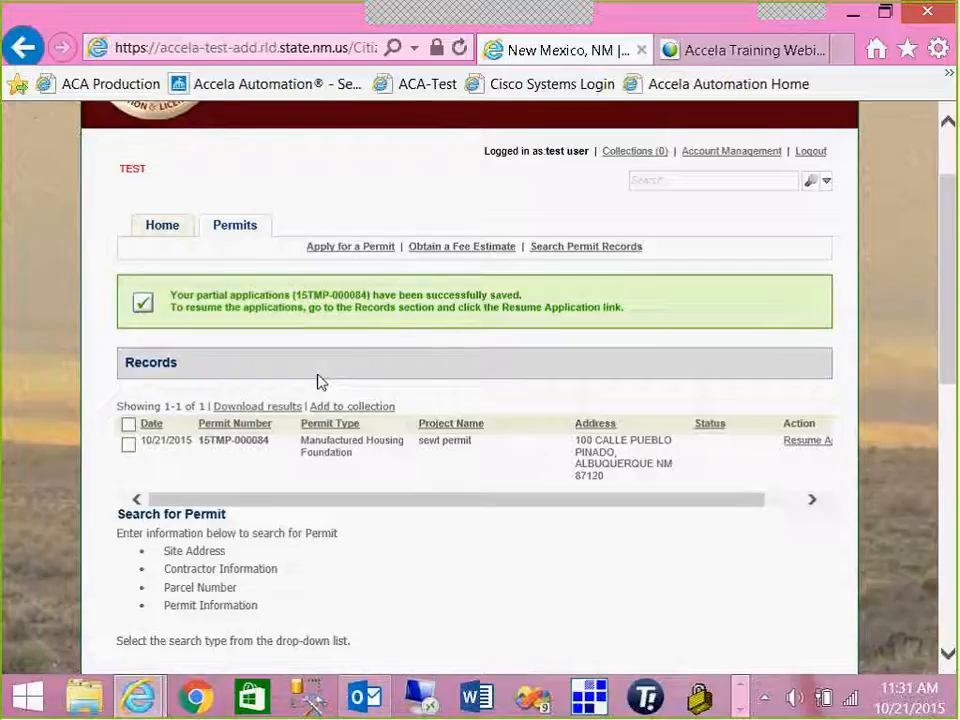
- Resume the saved partial application from the Records list
scroll(320, 381, "down", 1)
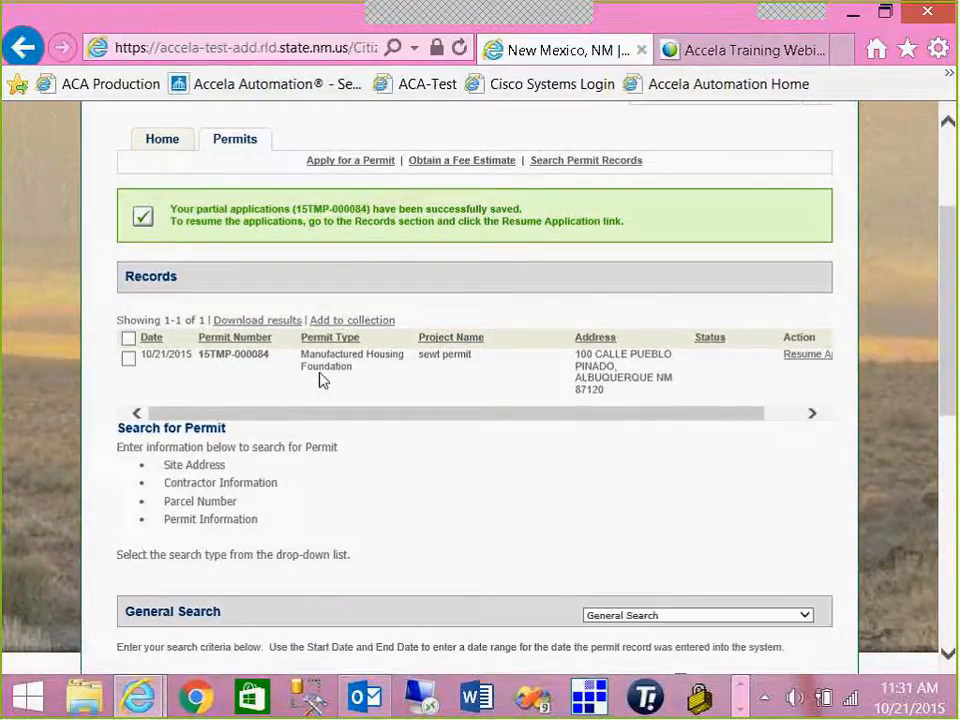
scroll(320, 378, "up", 2)
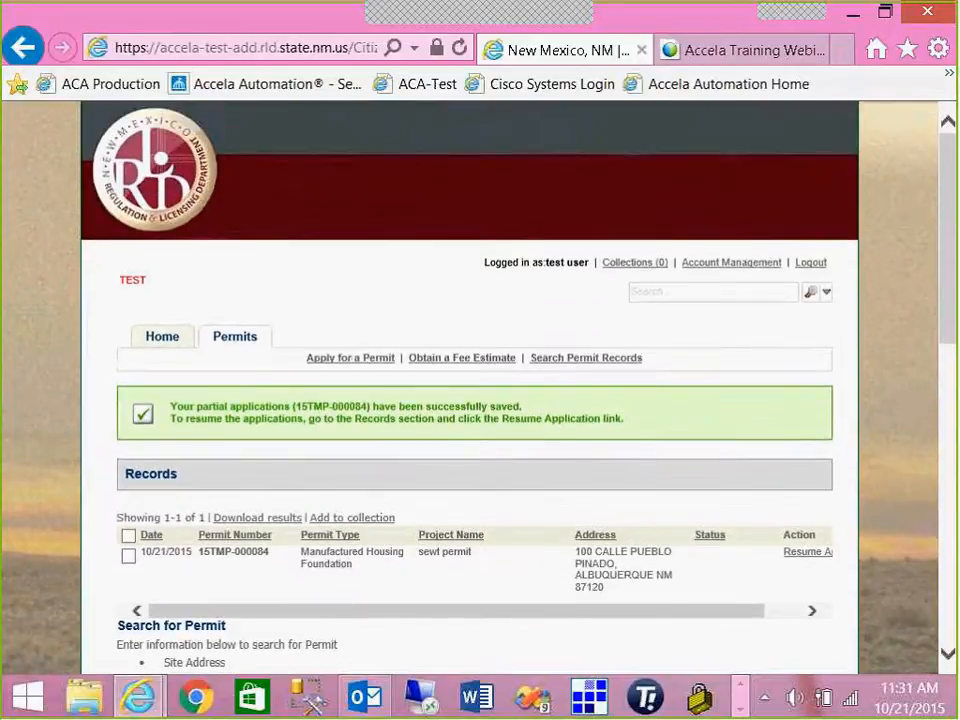
left_click(808, 553)
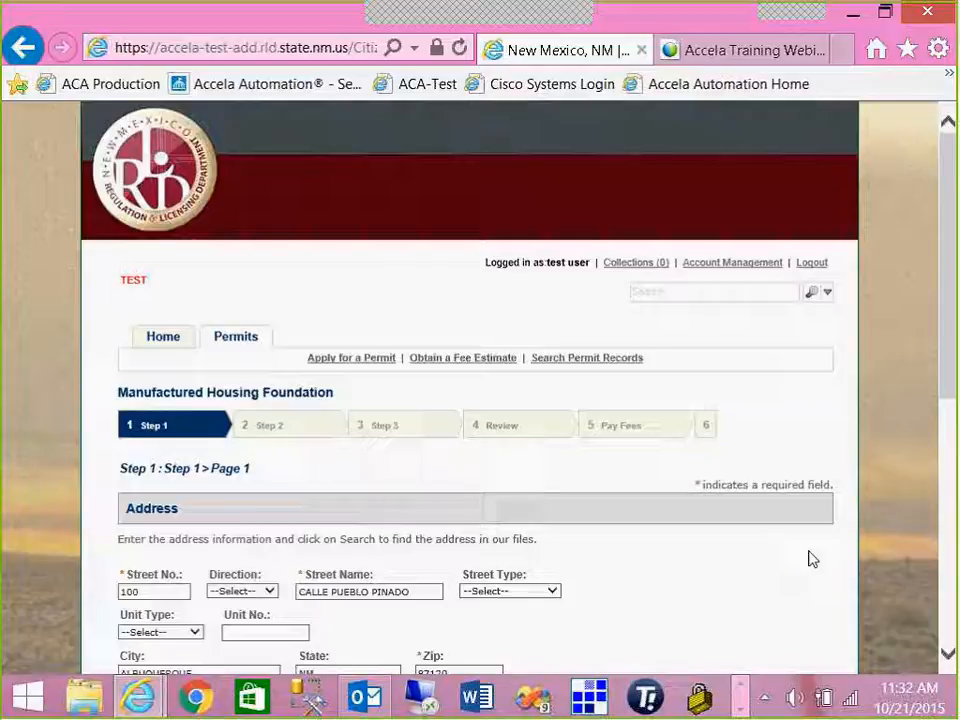
- Continue through the already filled pages past Step 2 toward the Step 3 Attachment page
scroll(812, 559, "down", 3)
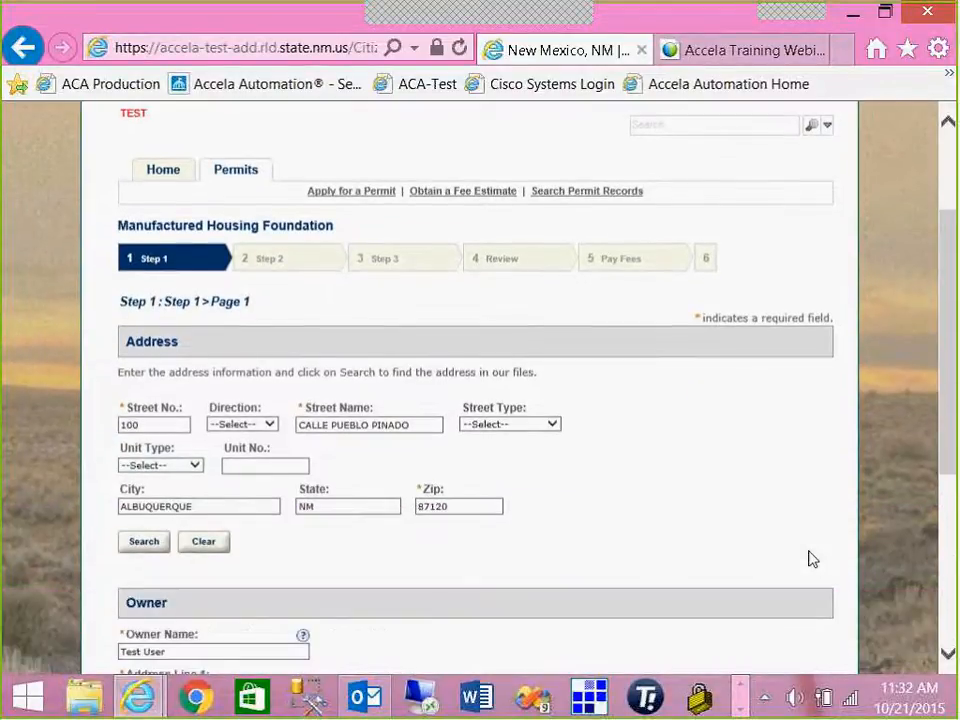
scroll(800, 556, "down", 6)
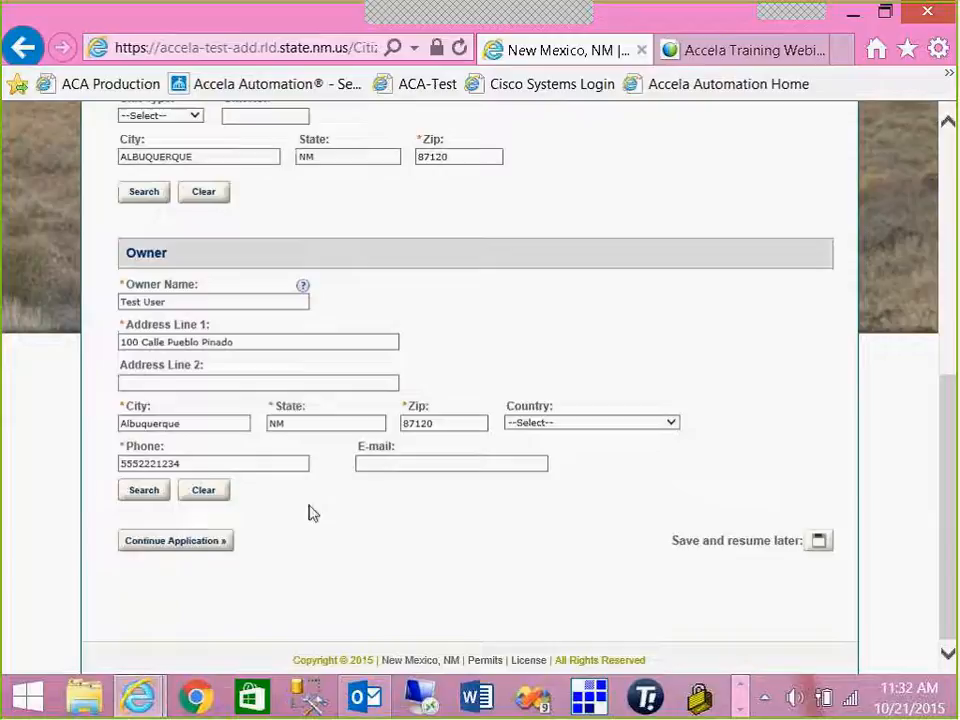
left_click(214, 540)
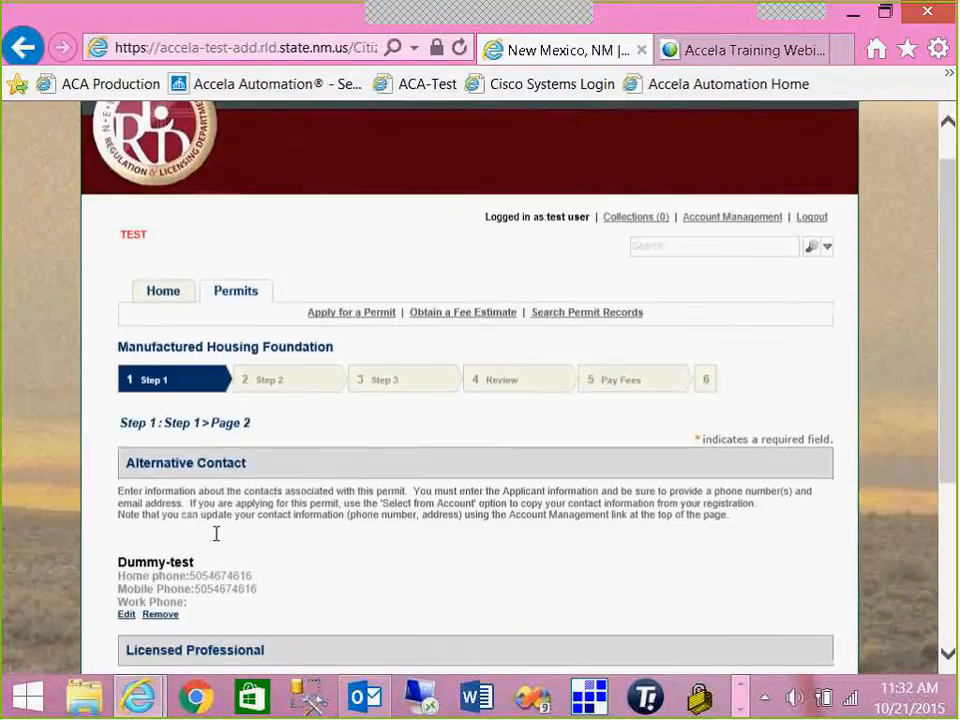
scroll(216, 536, "down", 5)
left_click(217, 541)
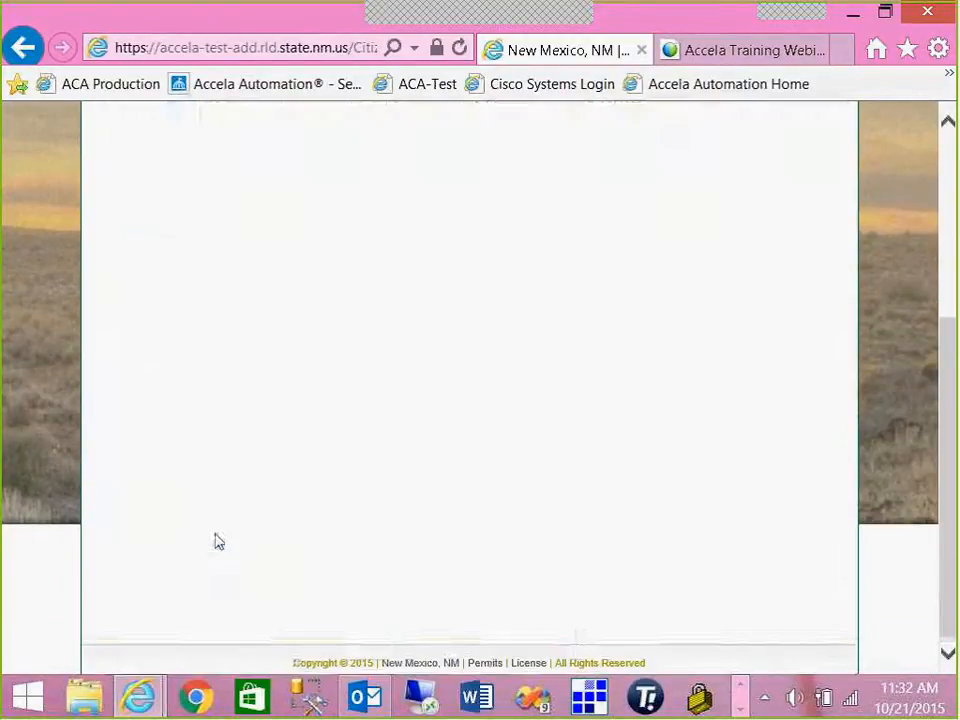
scroll(218, 541, "down", 5)
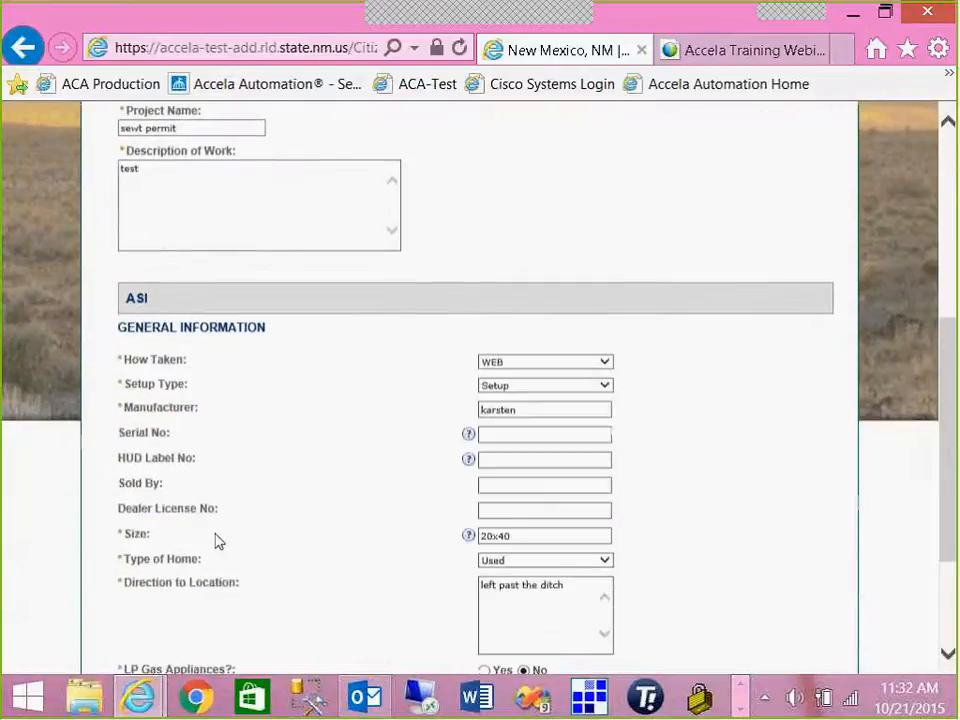
scroll(219, 541, "down", 3)
left_click(218, 537)
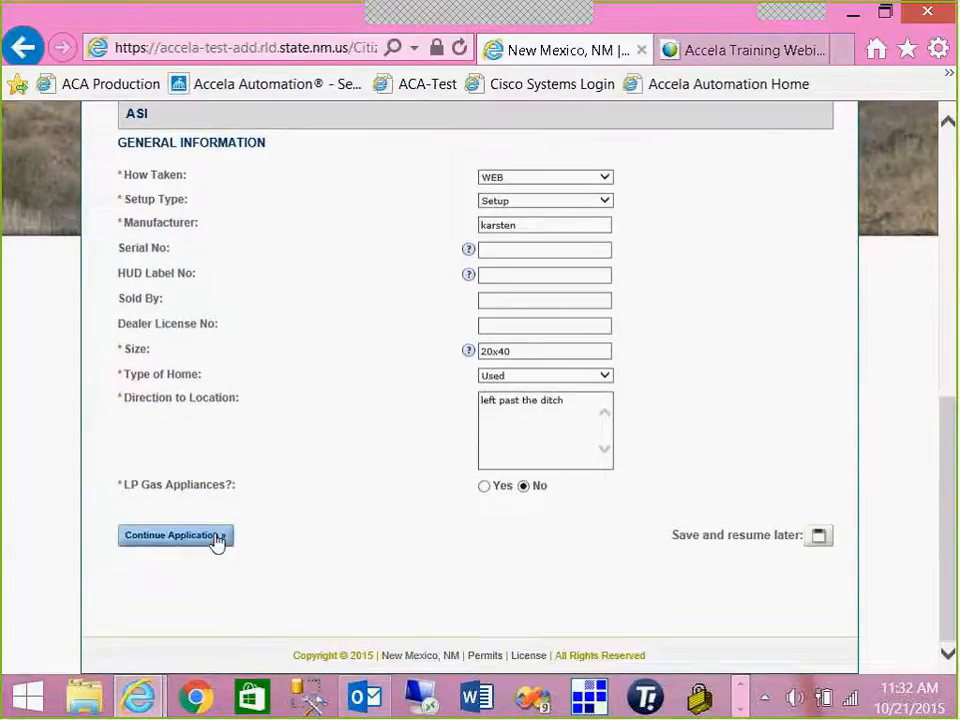
scroll(222, 538, "down", 2)
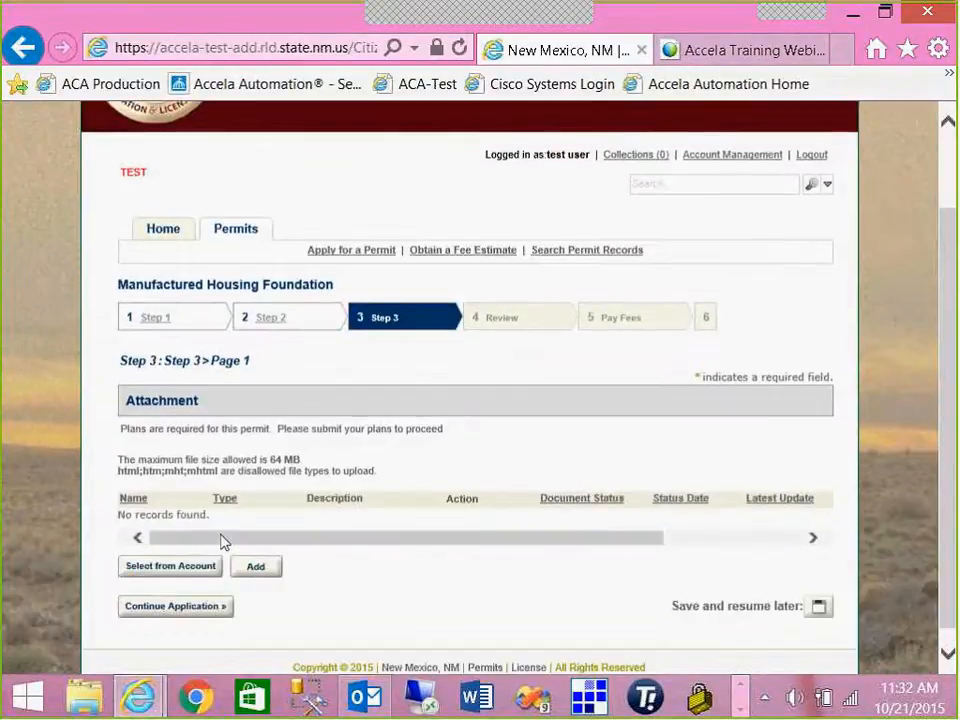
left_click(257, 556)
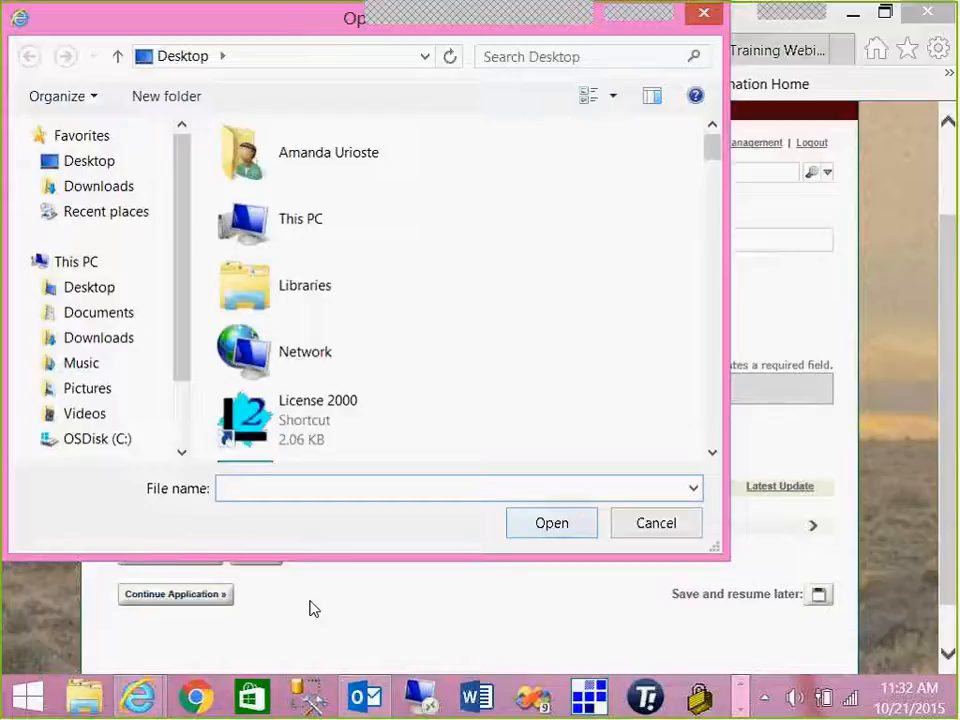
left_click(627, 530)
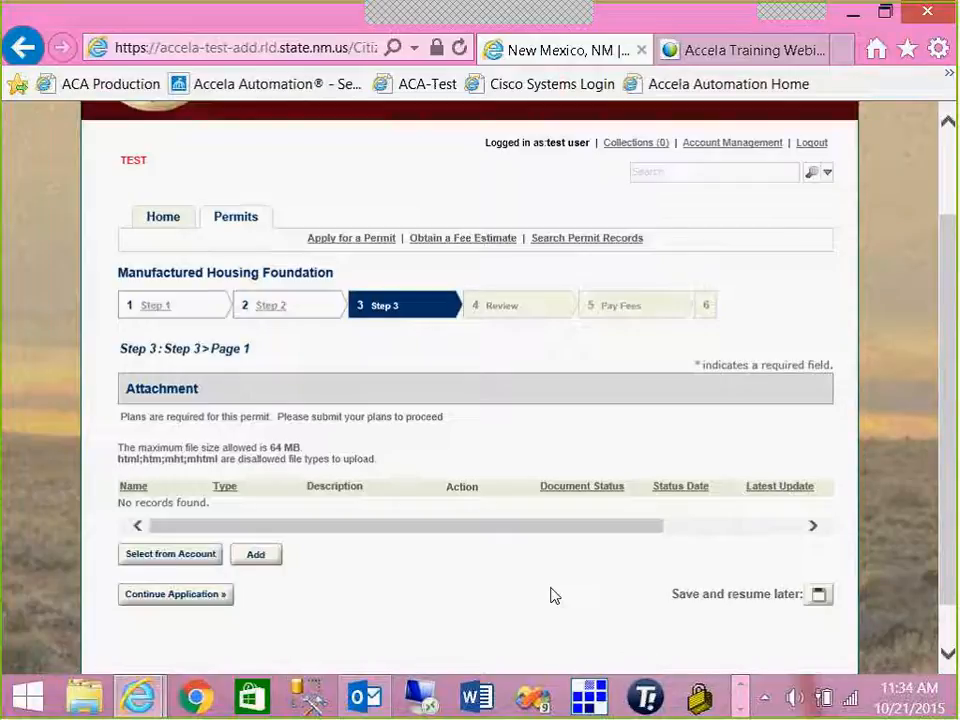
- Stay on Step 3 when prompted and save the application for later again
left_click(275, 312)
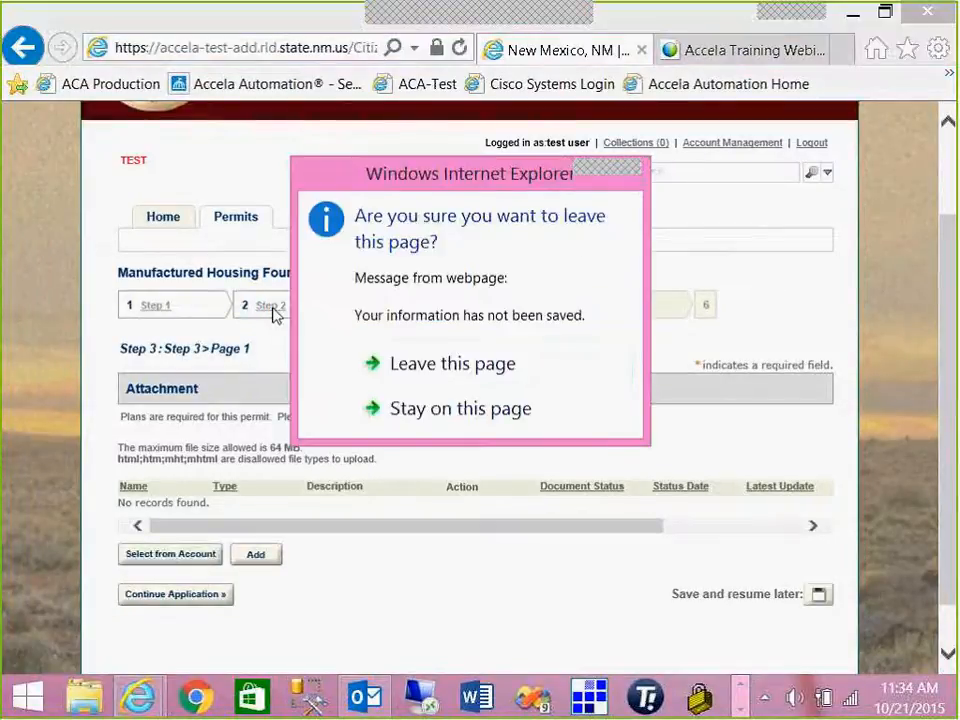
left_click(392, 416)
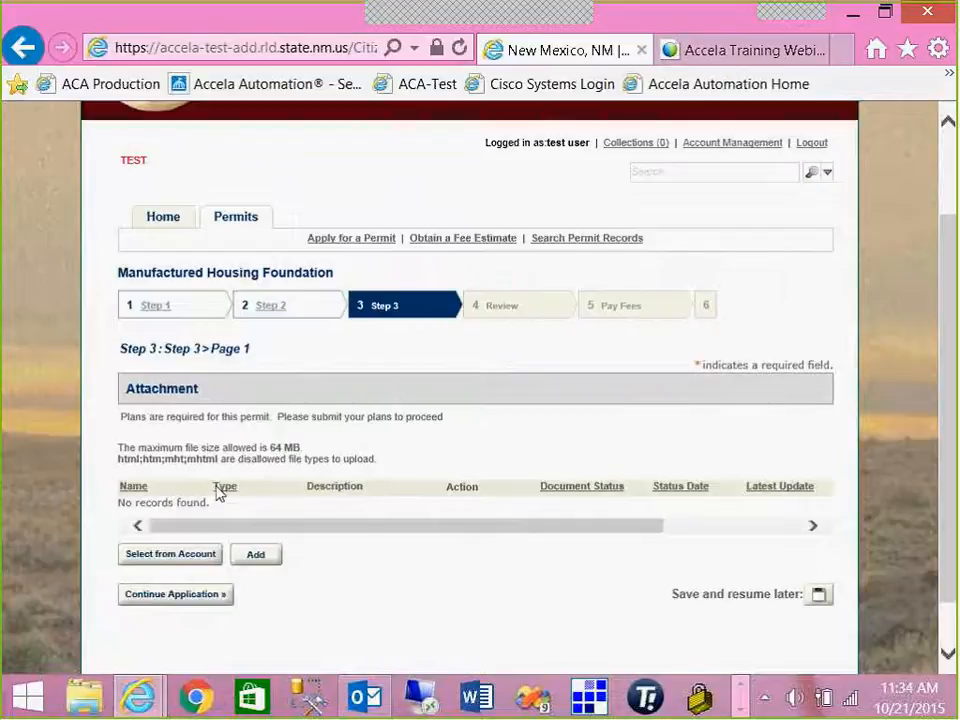
left_click(819, 597)
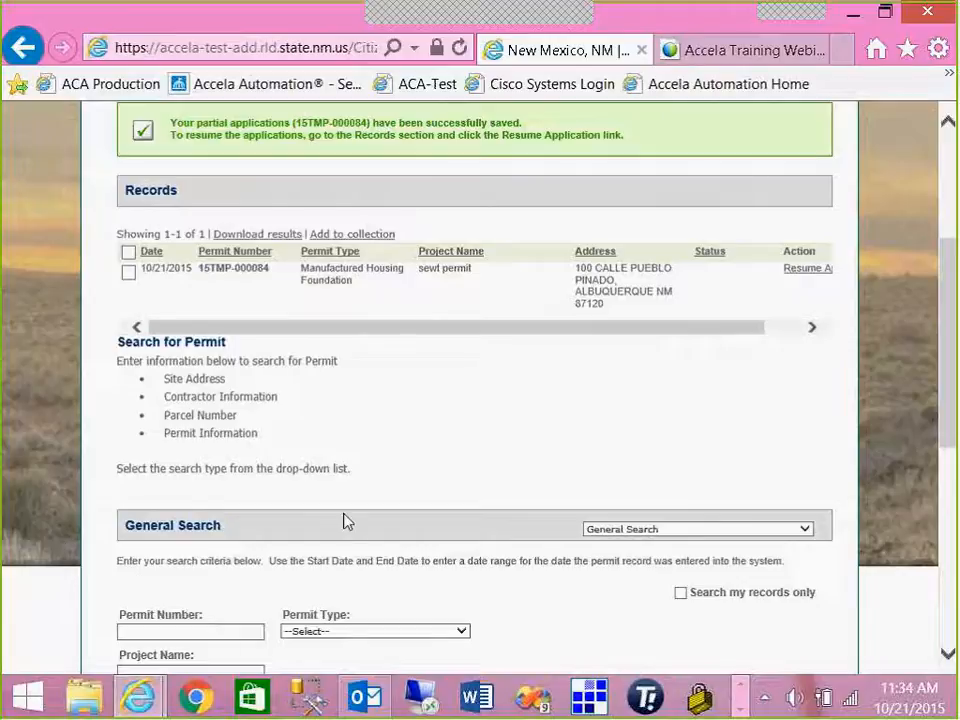
scroll(343, 511, "up", 1)
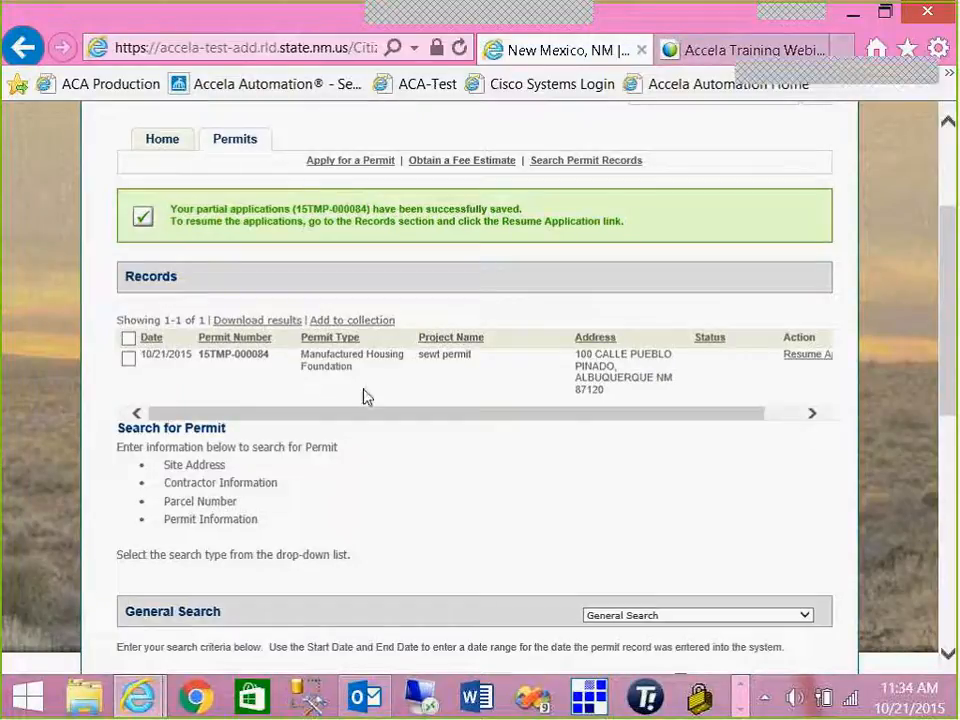
- Resume the saved application from Records and review the filled Step 1 address and owner sections
left_click(806, 355)
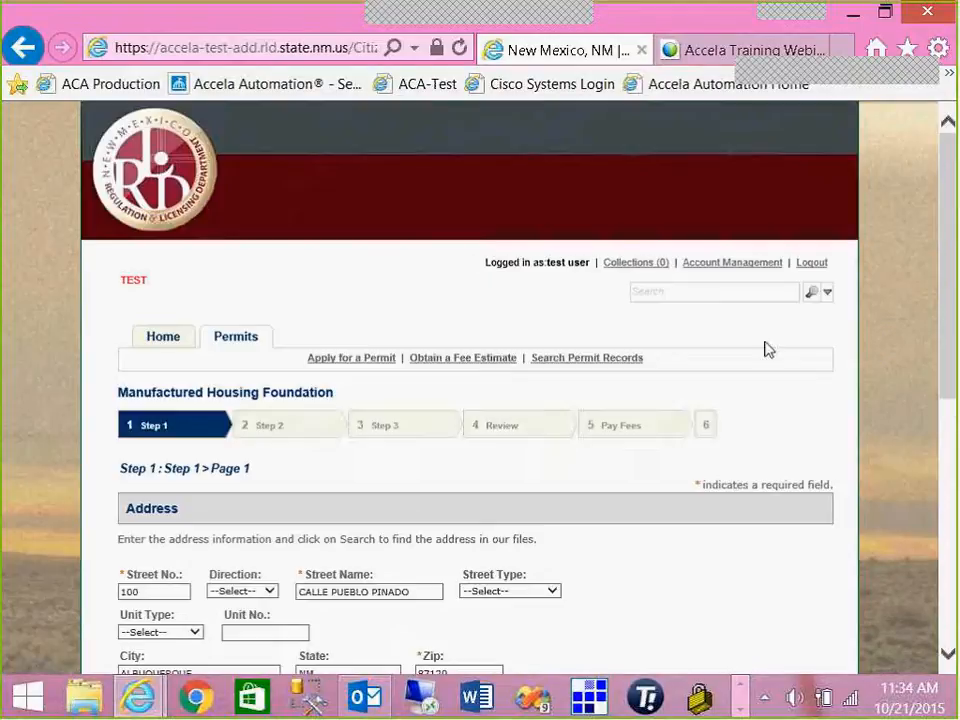
scroll(762, 349, "down", 3)
scroll(757, 348, "down", 1)
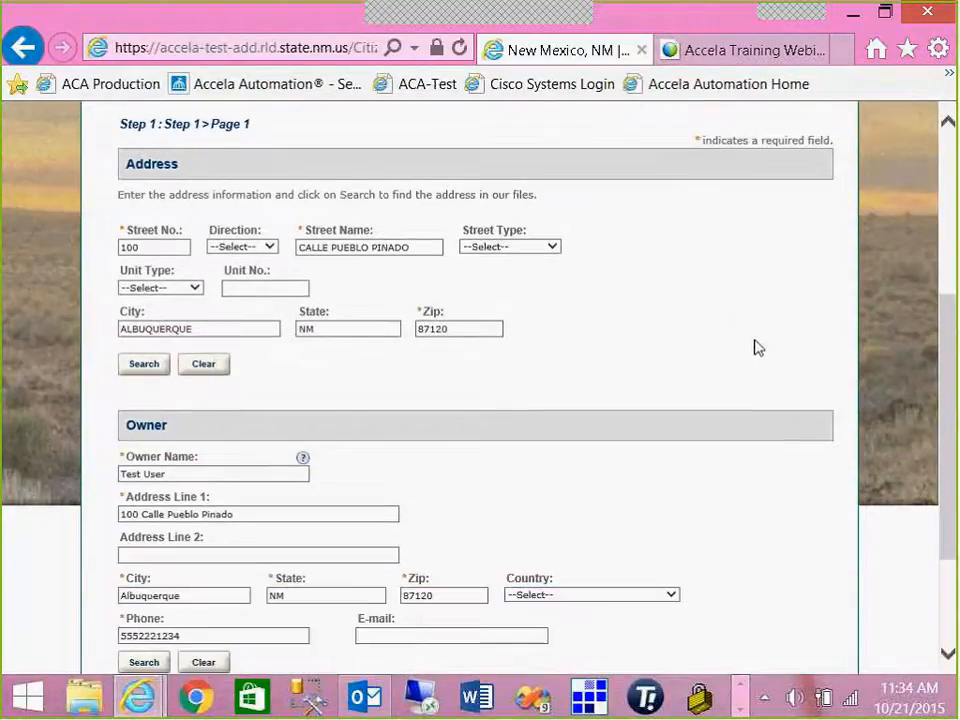
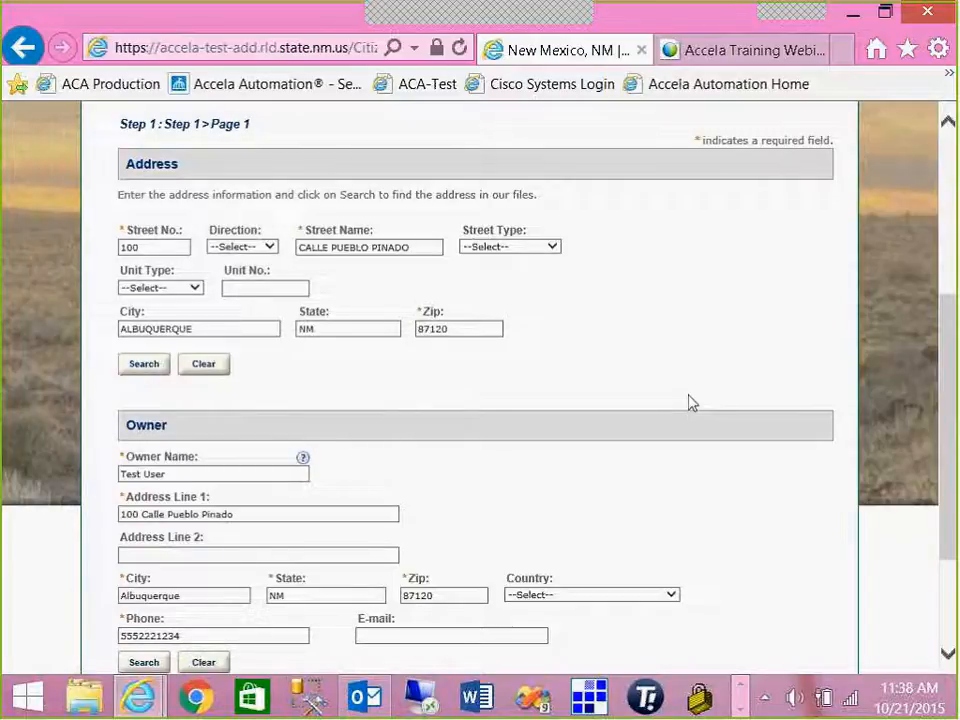
- Stay on the unsaved application form and save it with 'Save and resume later'
scroll(699, 409, "down", 1)
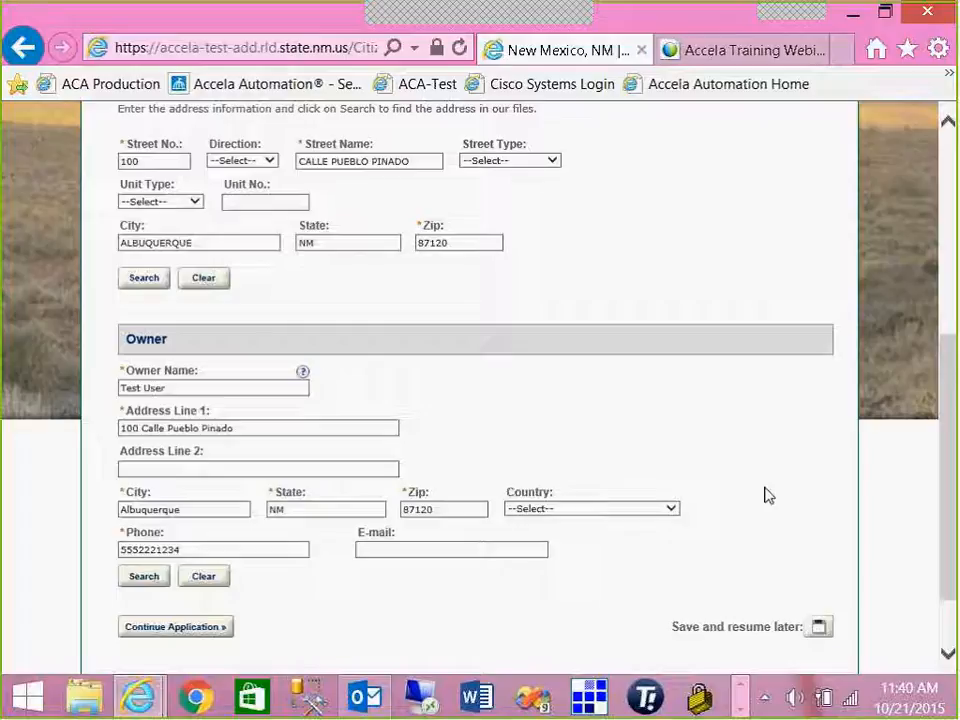
scroll(748, 475, "up", 5)
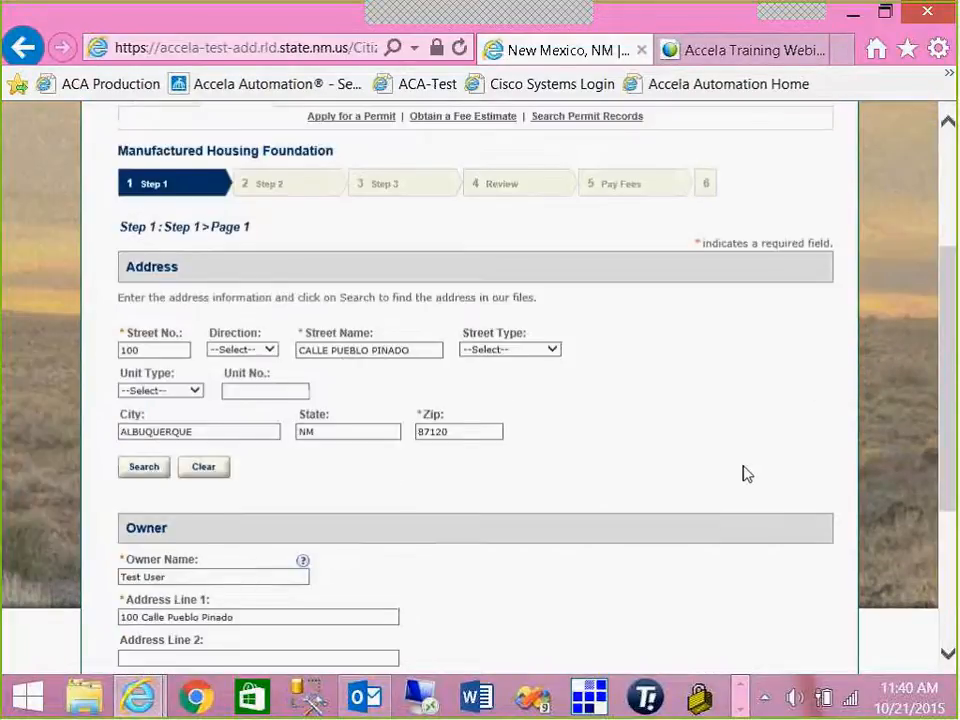
scroll(740, 479, "up", 2)
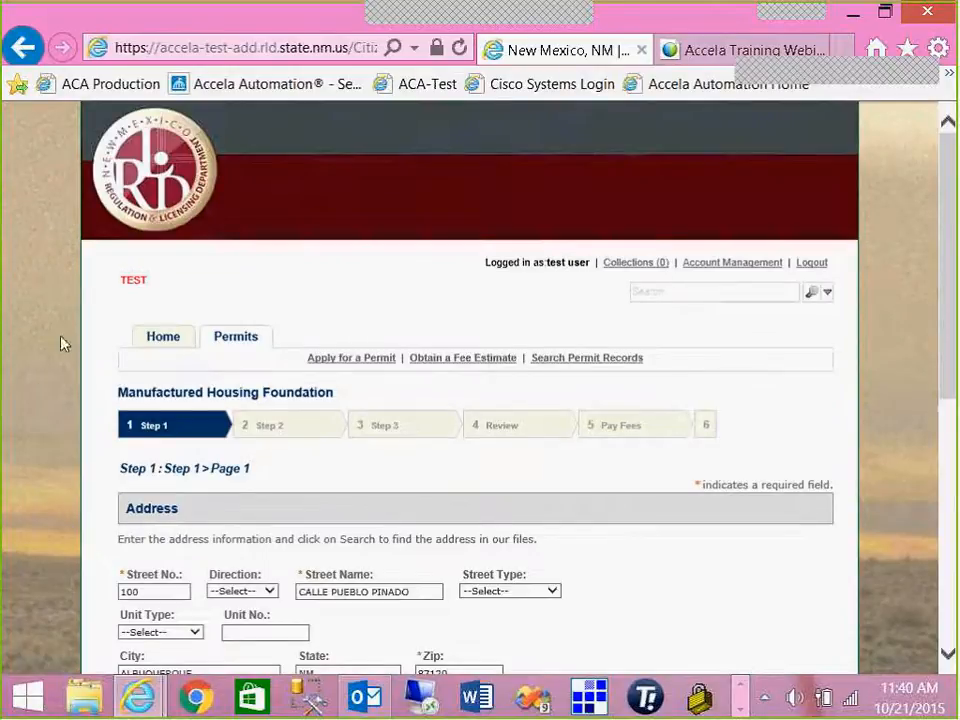
left_click(172, 340)
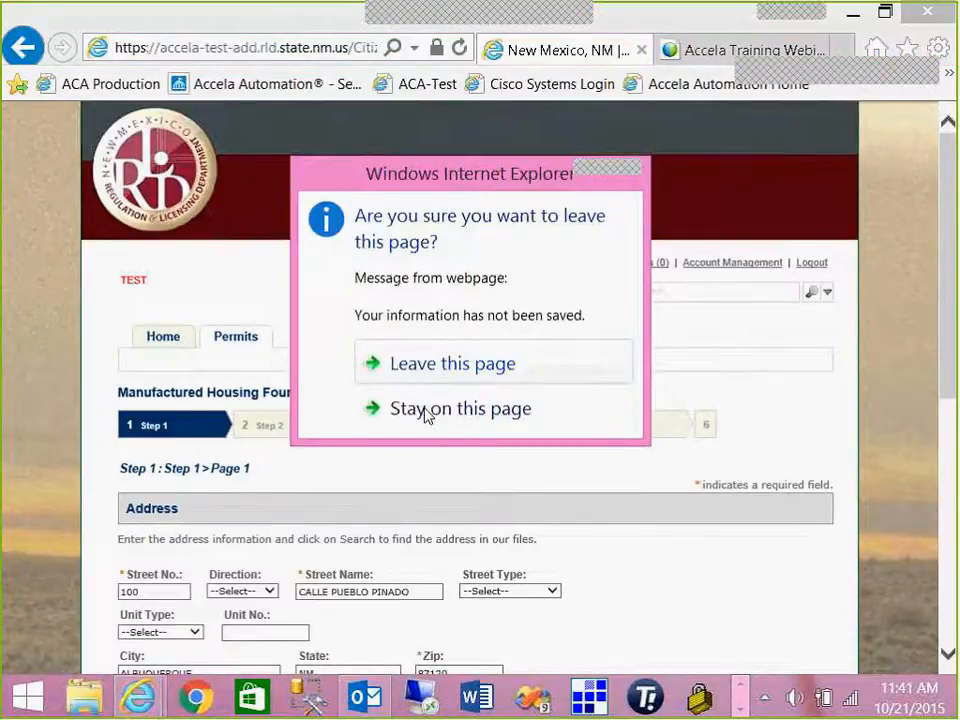
left_click(478, 416)
scroll(478, 416, "down", 5)
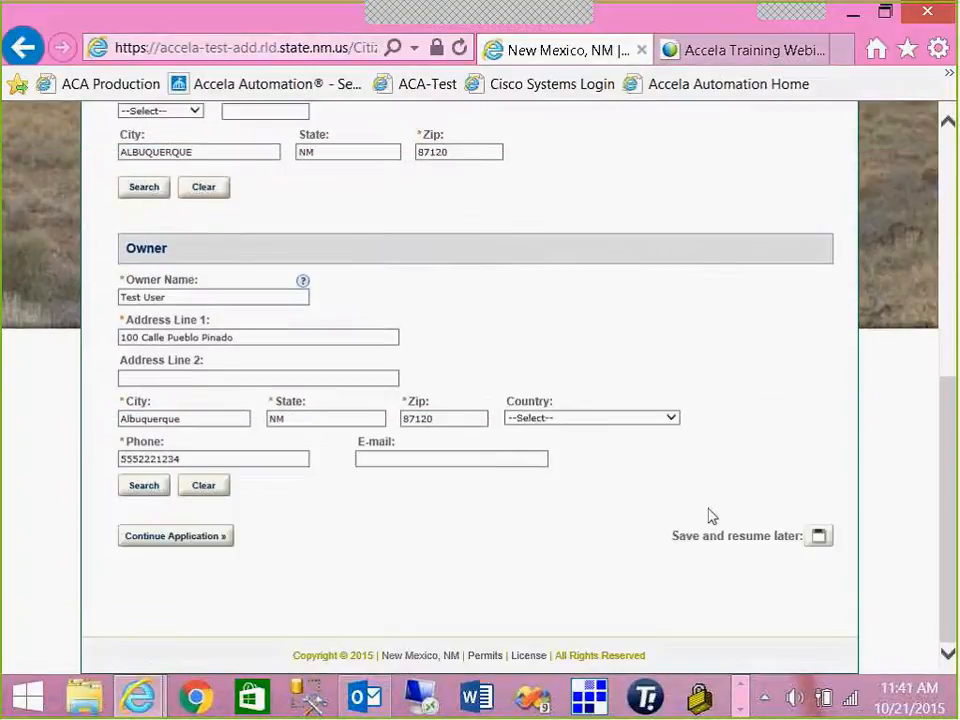
left_click(818, 537)
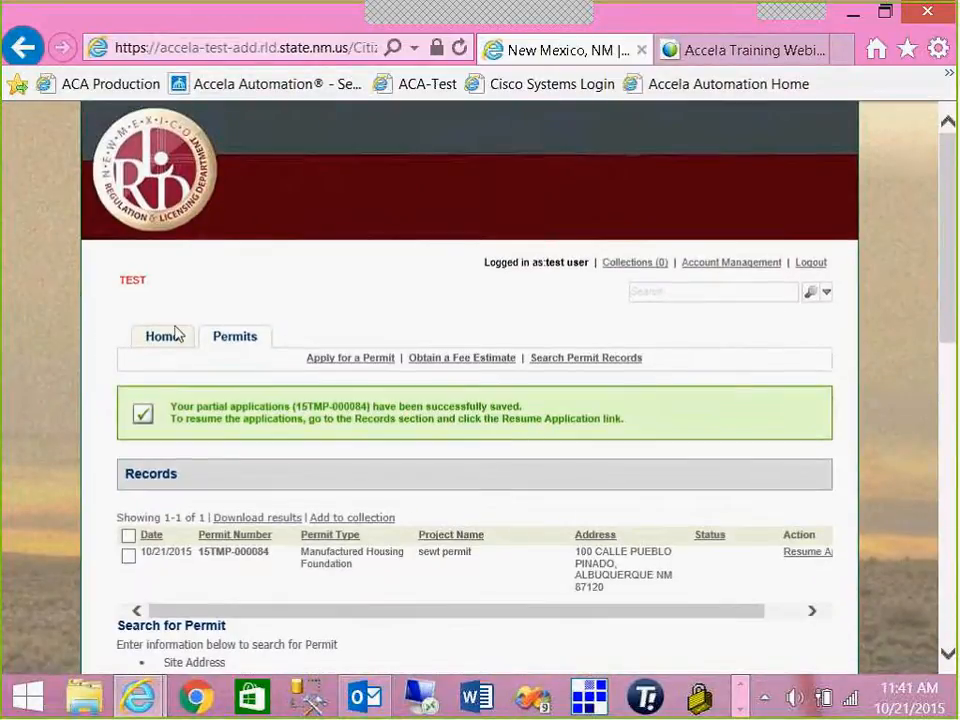
- Go from Home to Search Permit Records to see the saved Manufactured Housing Foundation record
left_click(163, 336)
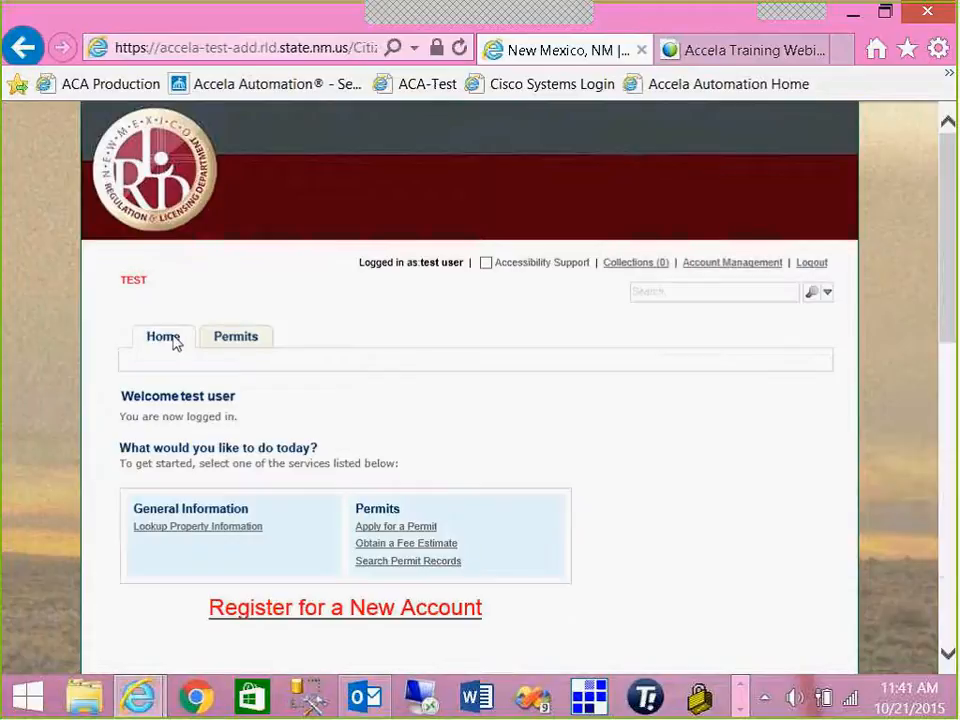
scroll(175, 340, "down", 1)
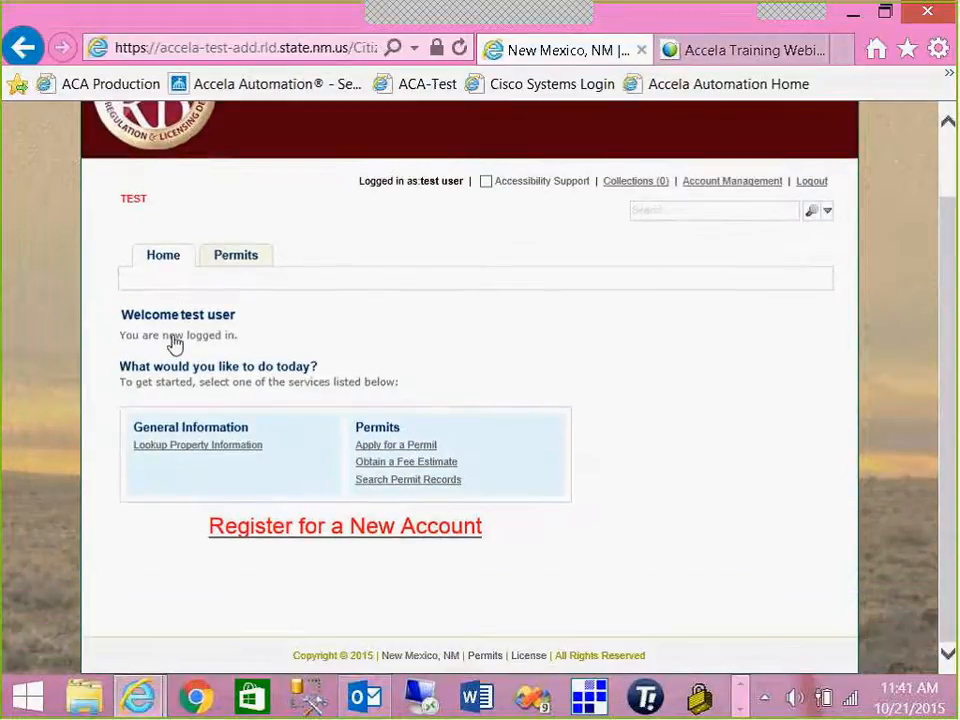
left_click(372, 480)
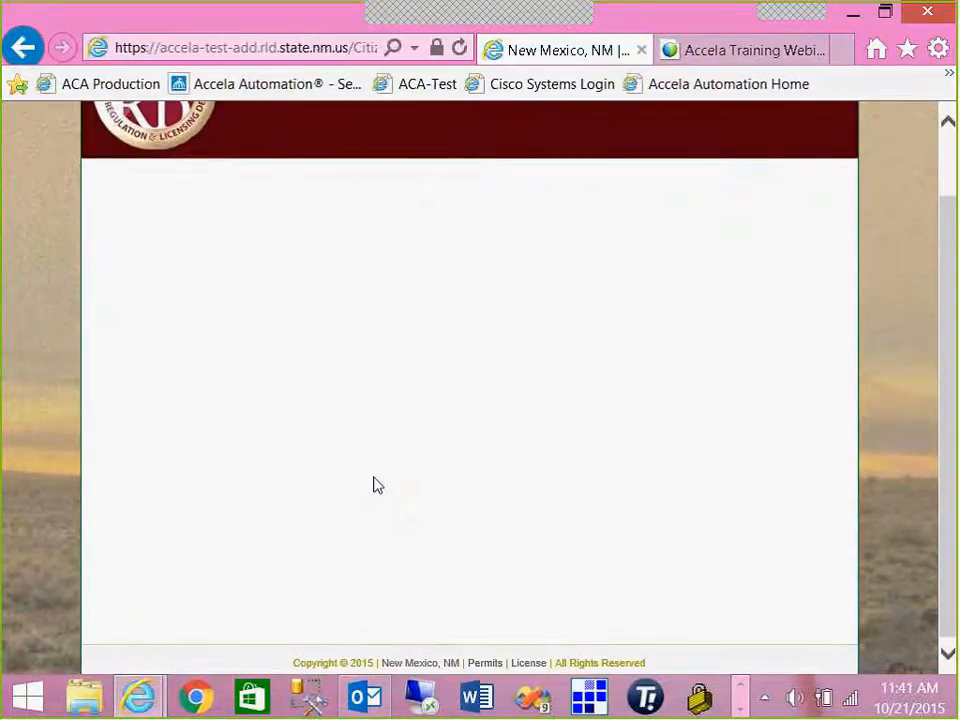
scroll(375, 482, "down", 1)
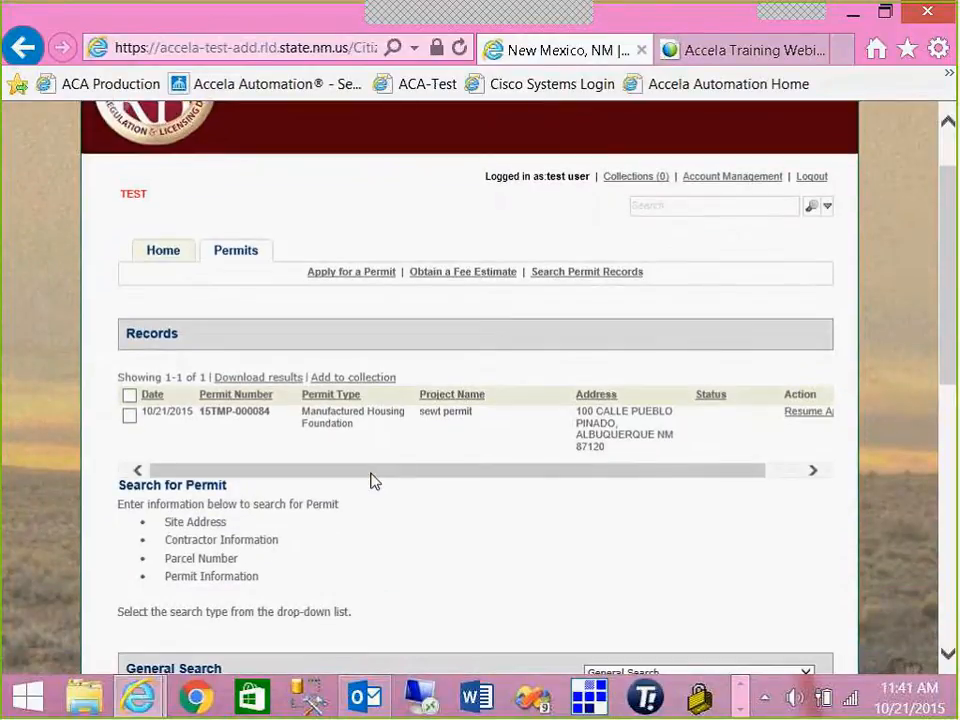
scroll(370, 482, "down", 5)
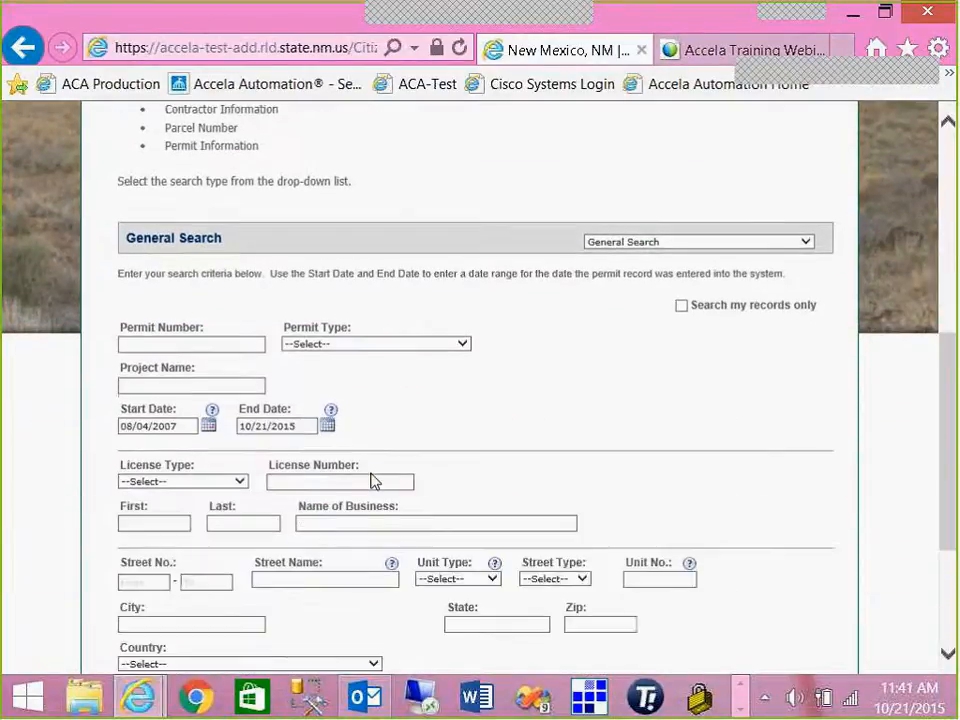
scroll(372, 478, "down", 1)
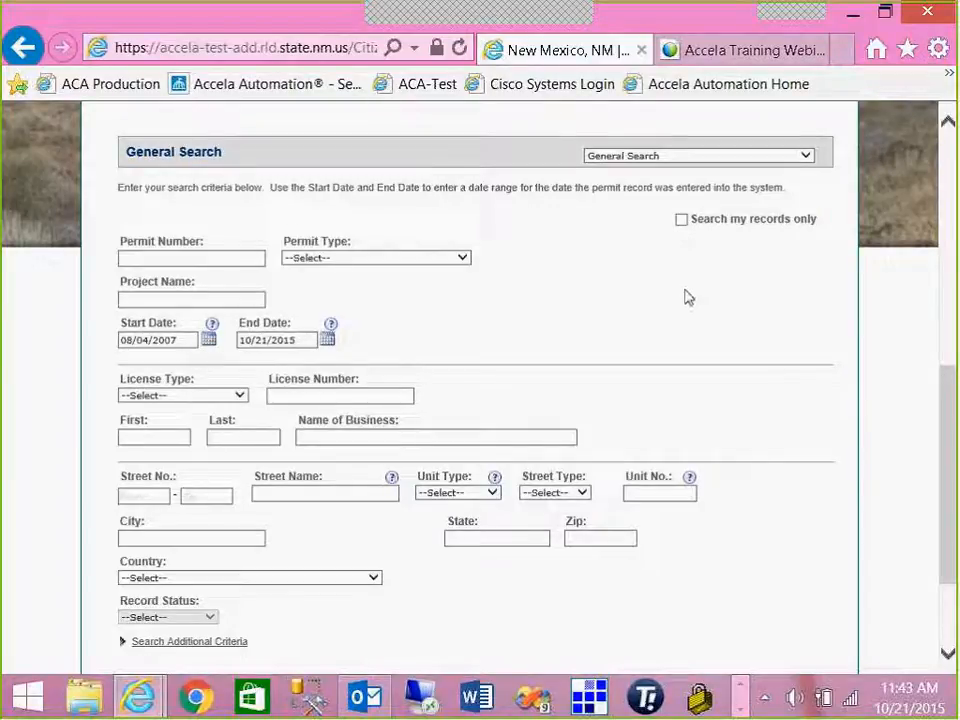
scroll(688, 296, "up", 1)
scroll(688, 296, "up", 1)
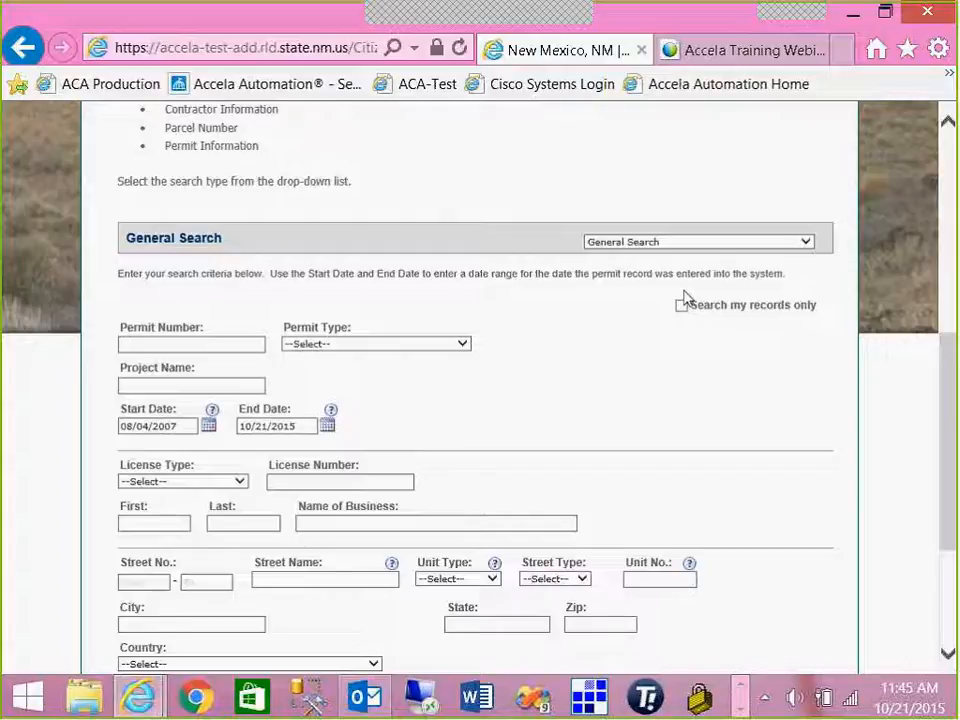
scroll(685, 298, "up", 5)
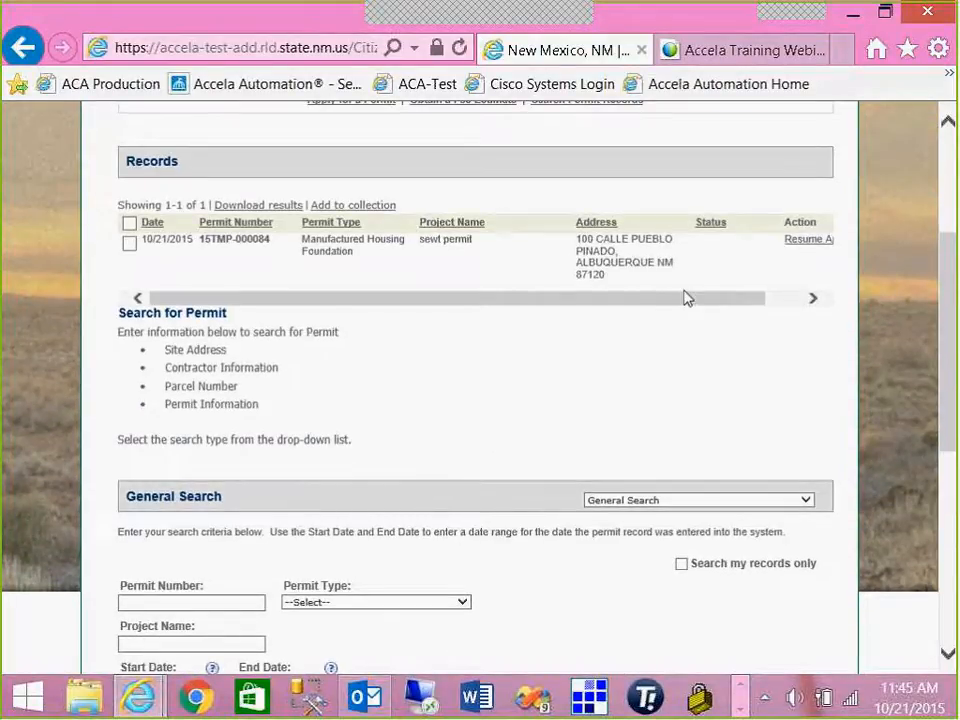
scroll(686, 297, "up", 5)
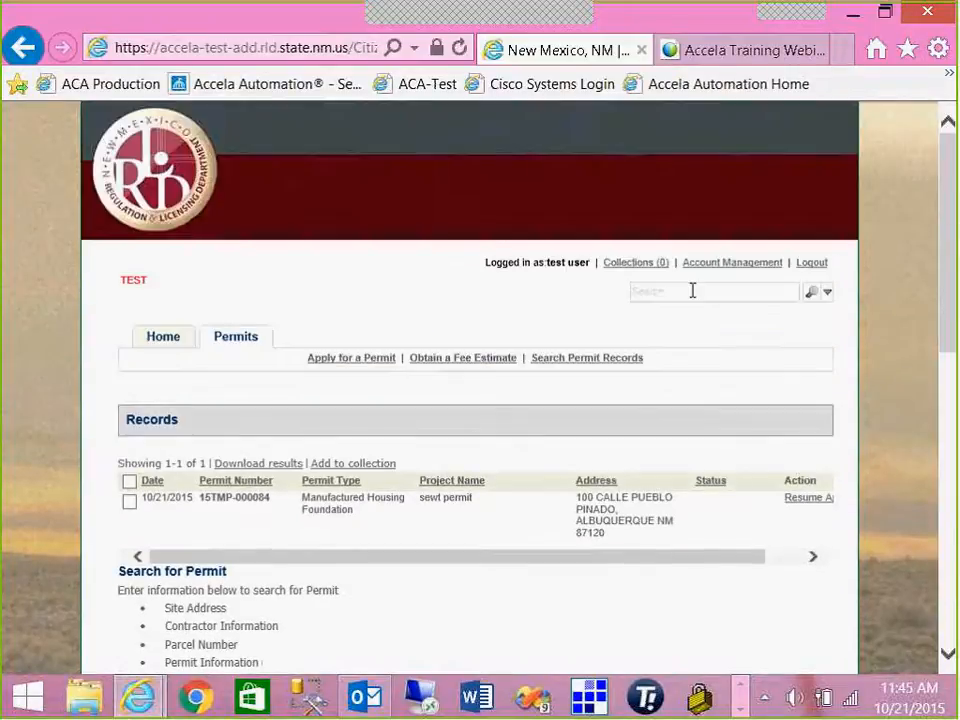
scroll(259, 362, "down", 3)
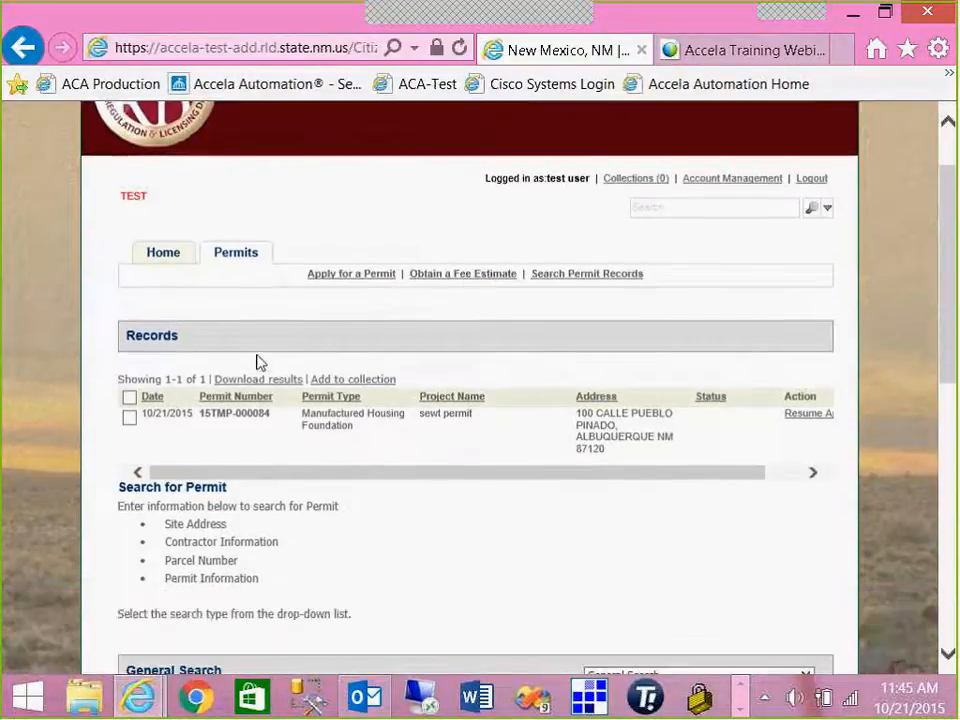
scroll(259, 362, "down", 5)
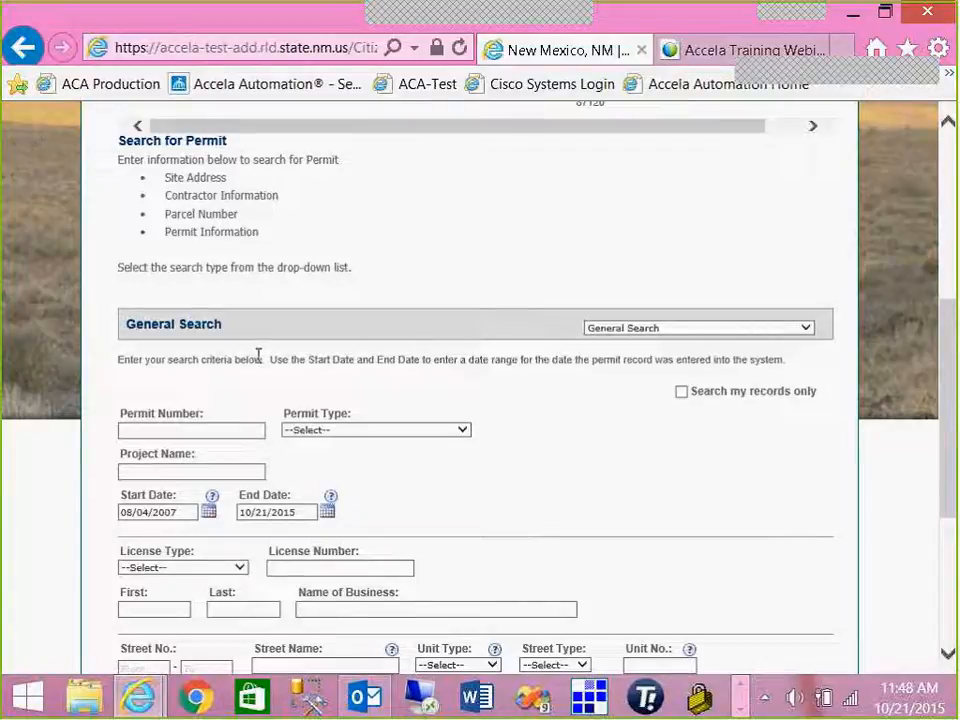
left_click(377, 433)
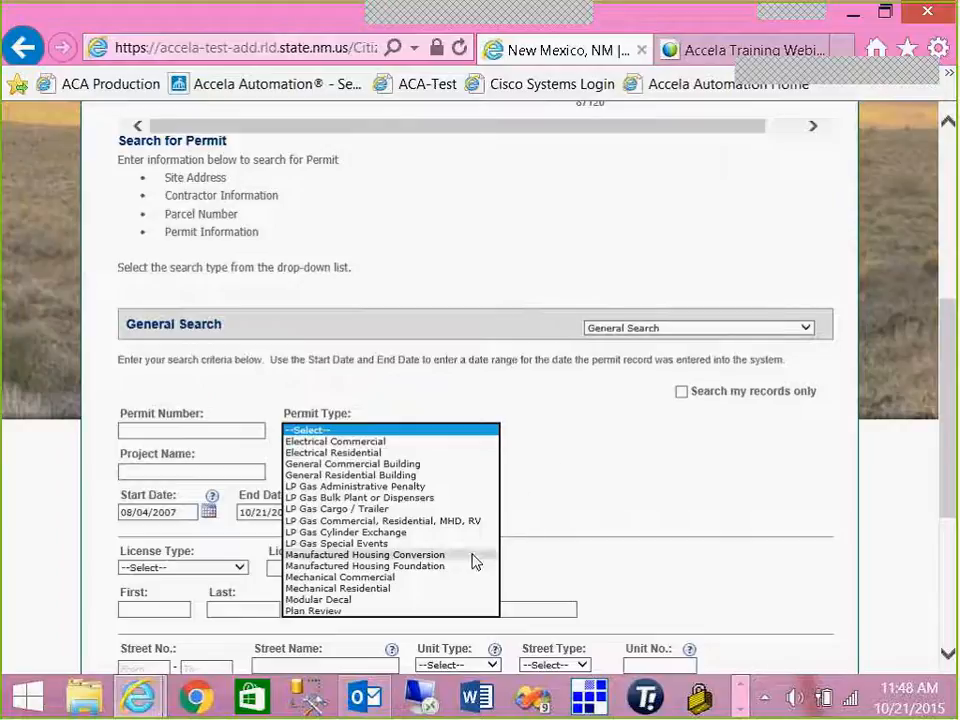
left_click(170, 458)
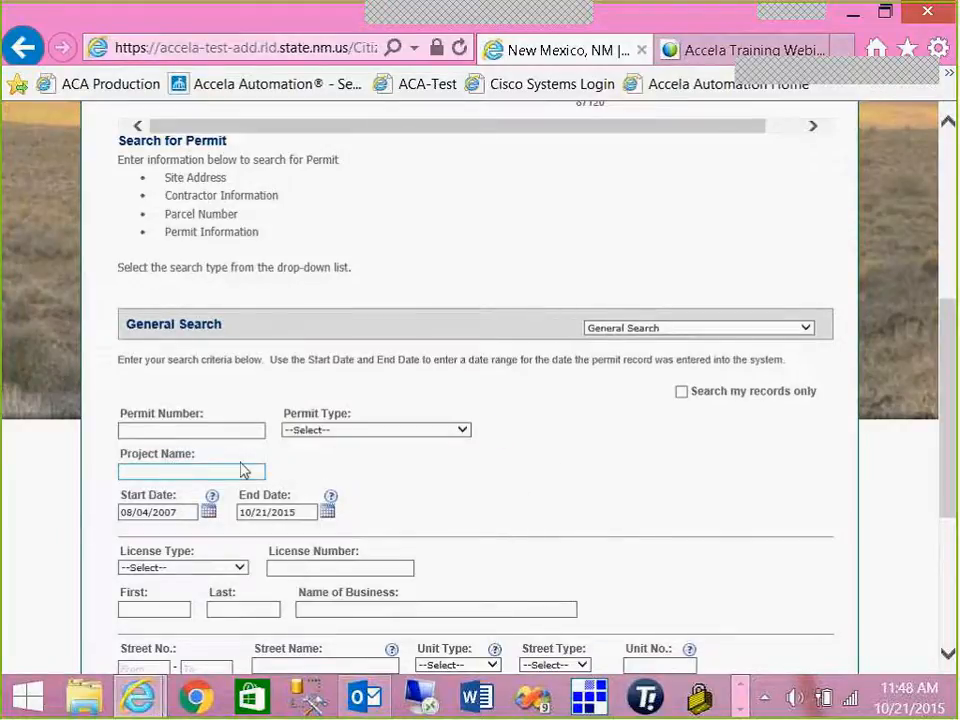
scroll(250, 470, "up", 3)
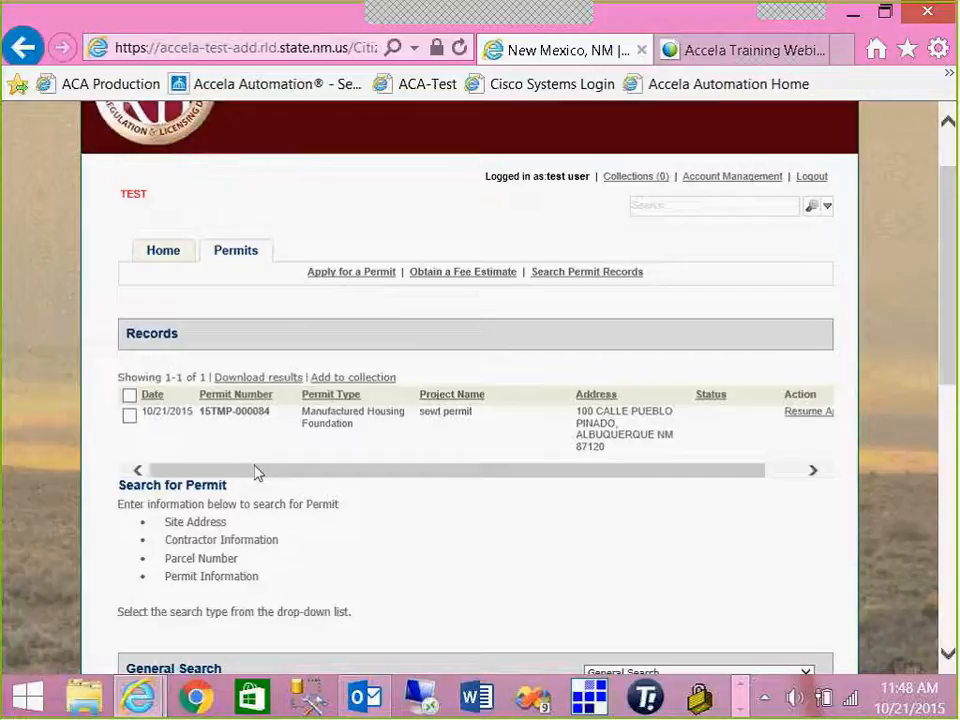
scroll(256, 473, "up", 1)
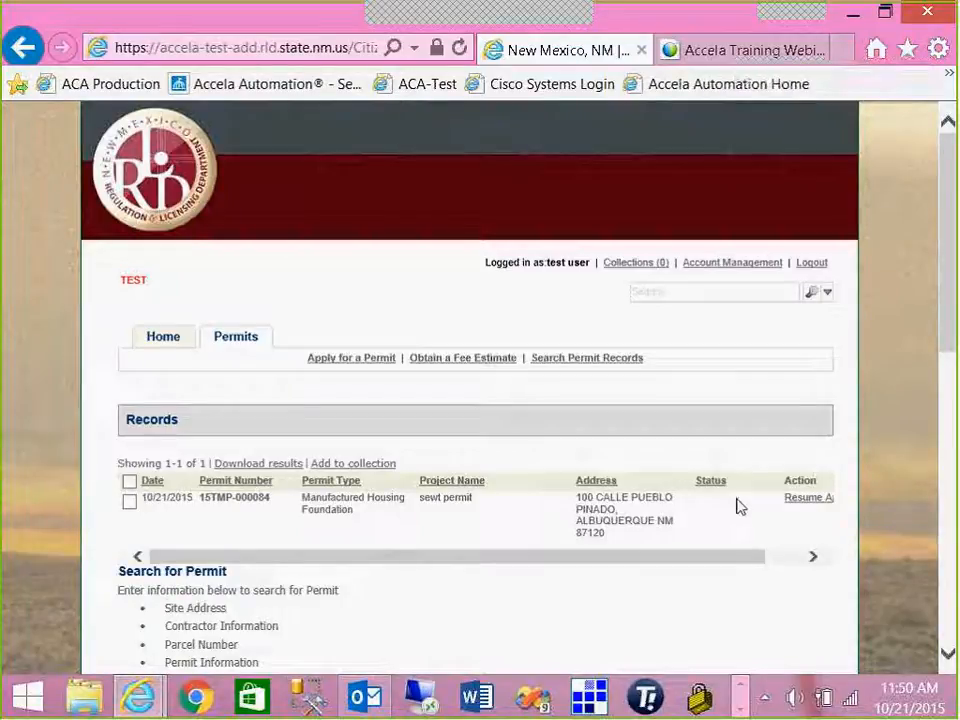
- Resume the saved Manufactured Housing Foundation application and move past Step 1's first page
left_click(798, 498)
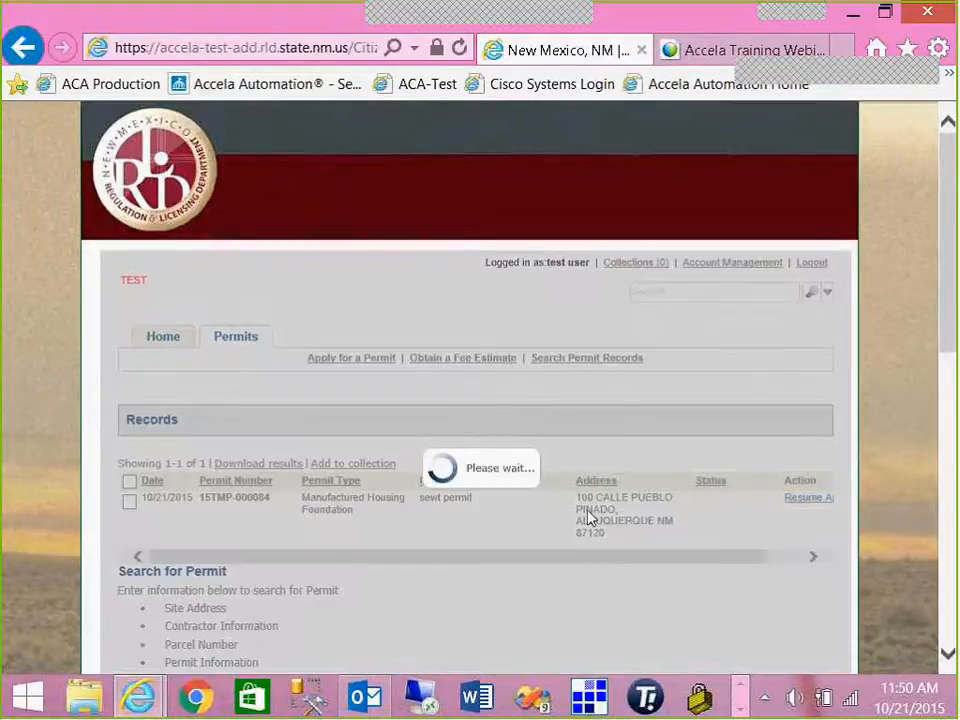
scroll(563, 519, "down", 2)
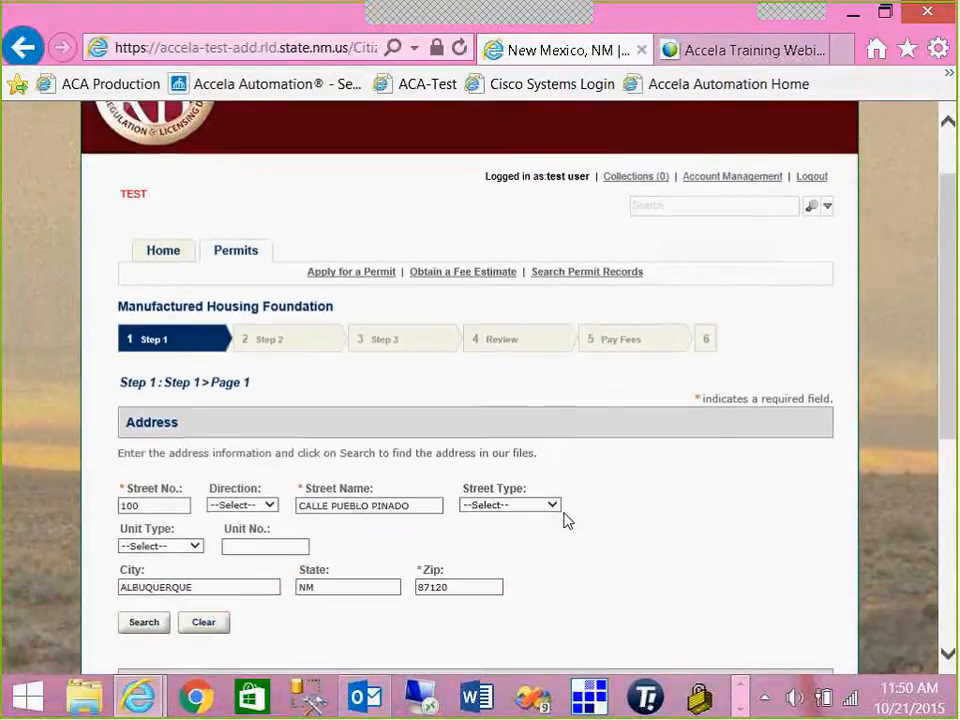
scroll(230, 568, "down", 3)
scroll(191, 566, "down", 1)
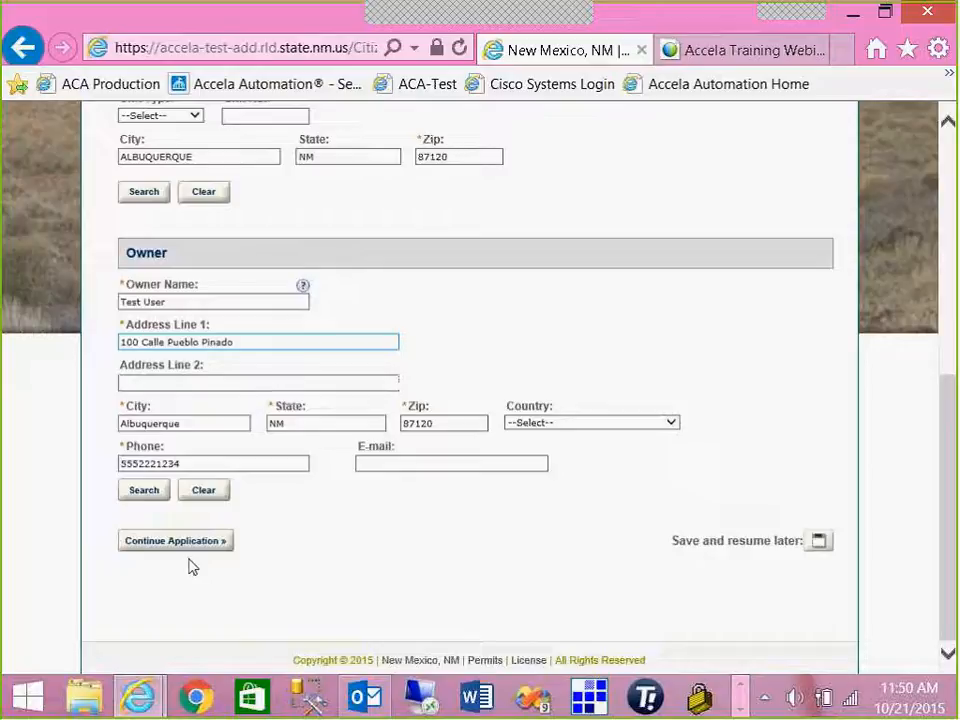
left_click(176, 540)
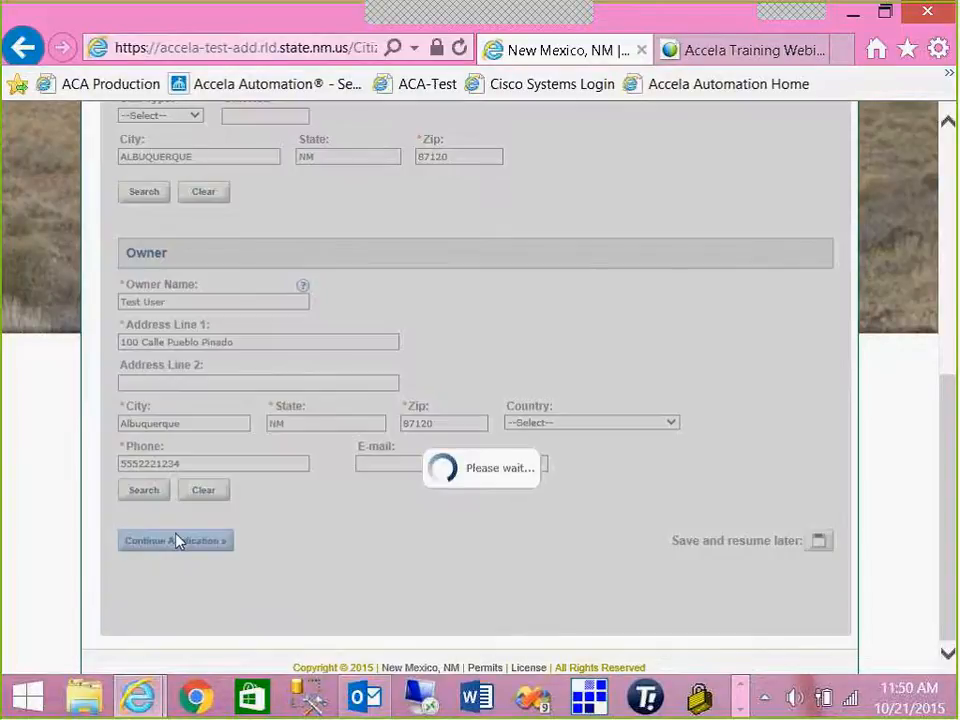
scroll(176, 535, "down", 3)
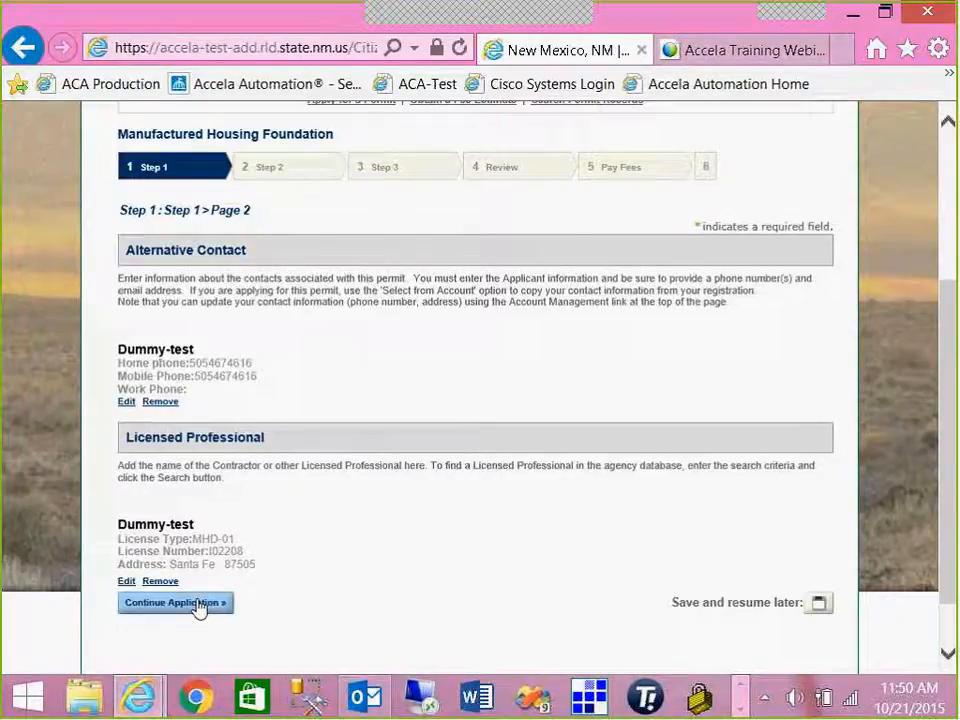
- Advance to Step 2 and select the required Direction to Location field
left_click(198, 605)
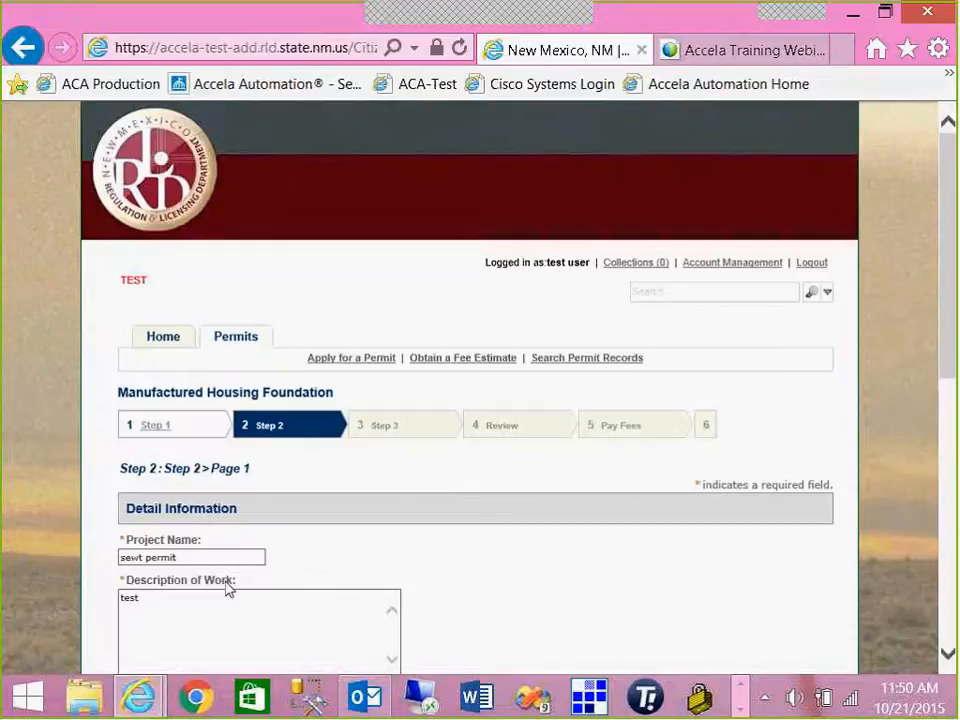
scroll(230, 588, "down", 3)
scroll(230, 586, "down", 3)
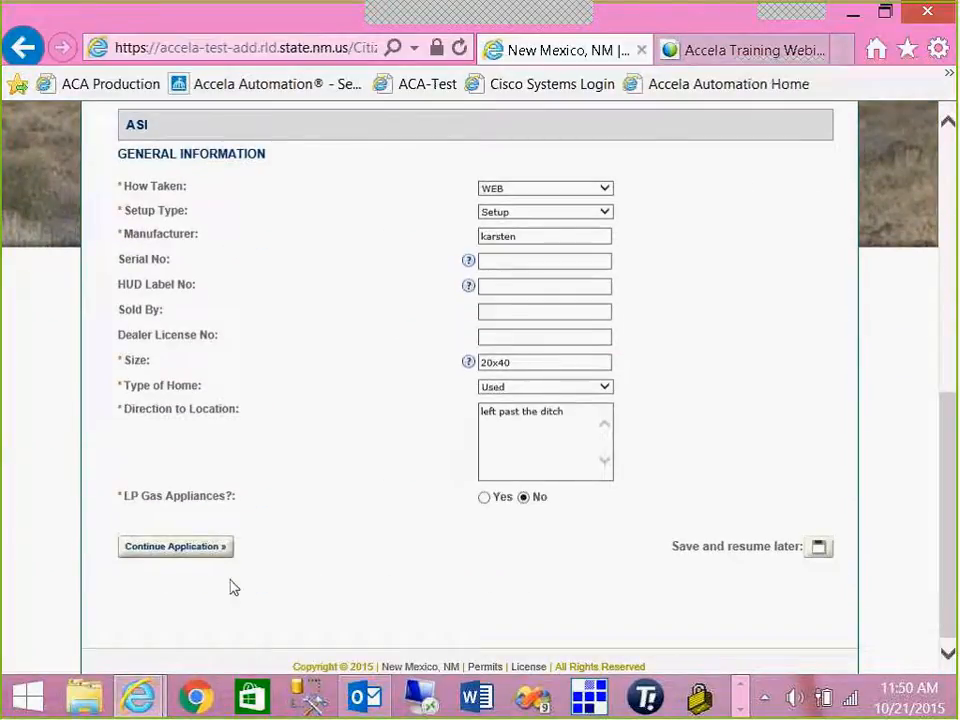
left_click(591, 435)
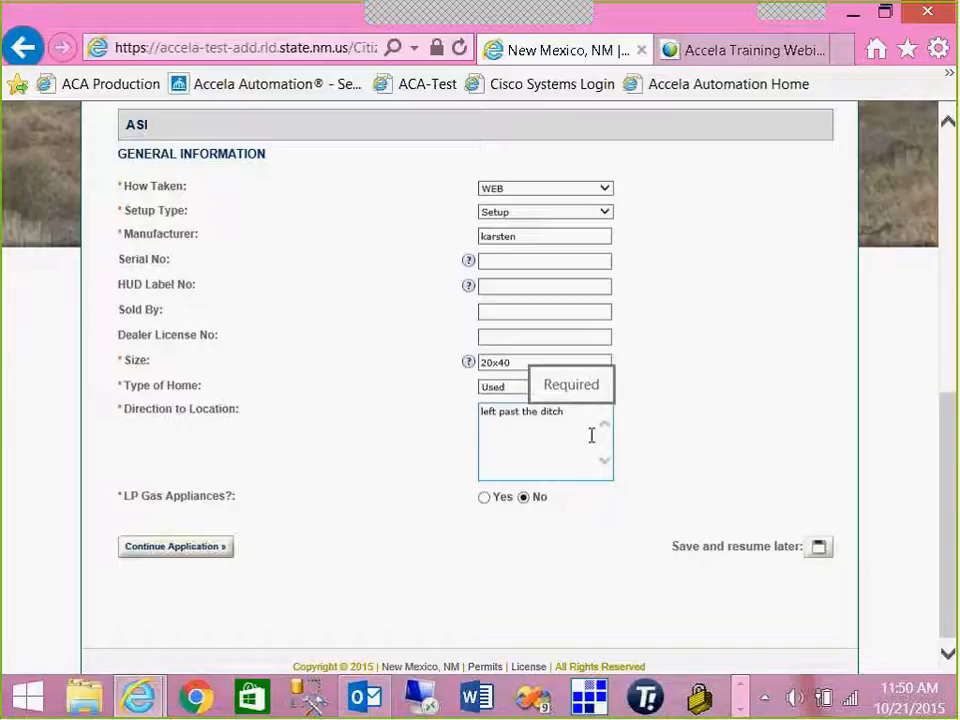